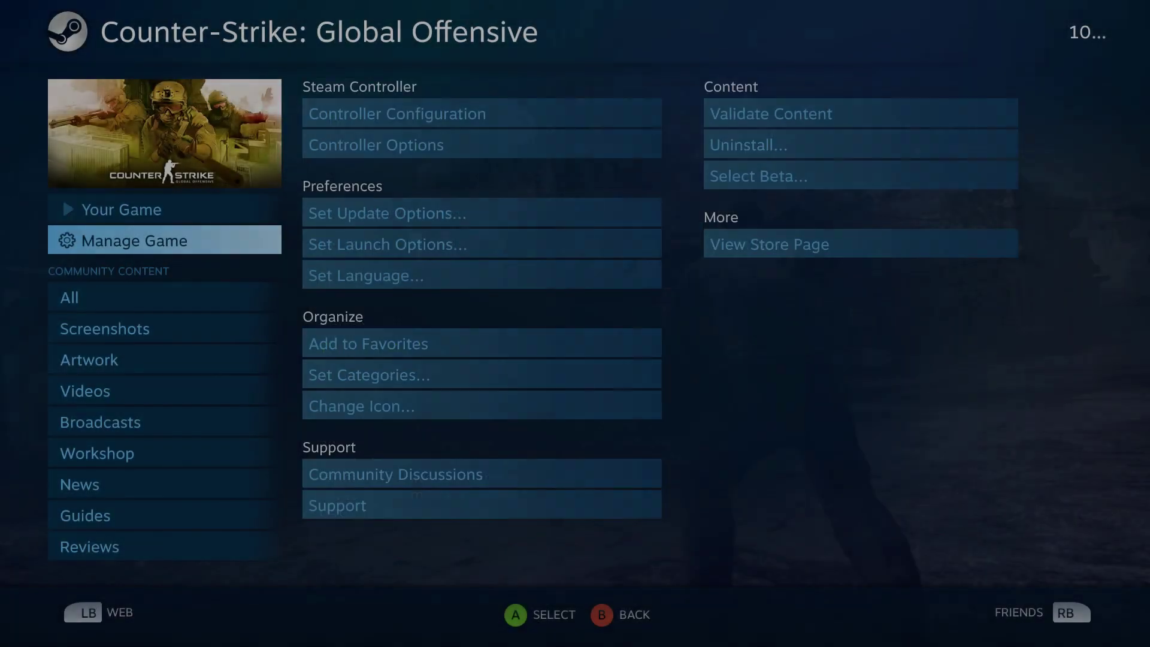
Step: Open the Counter-Strike: Global Offensive controller configuration and look through the left stick's in-game action choices
key(Return)
key(Down)
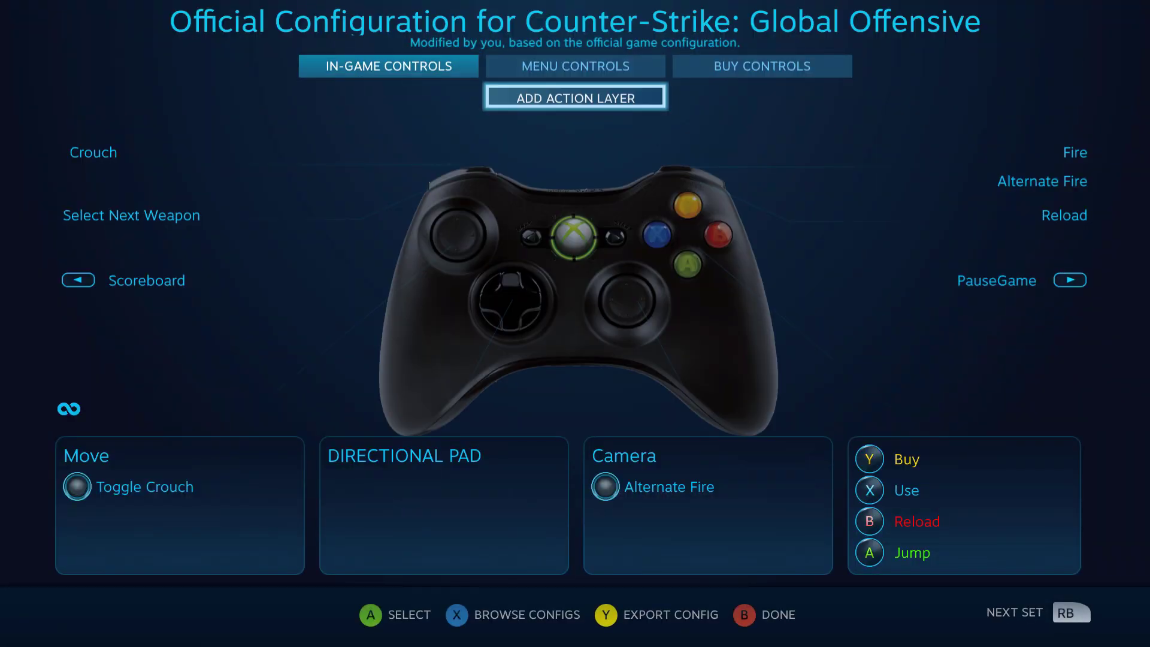
key(Down)
key(Left)
key(Left)
key(Return)
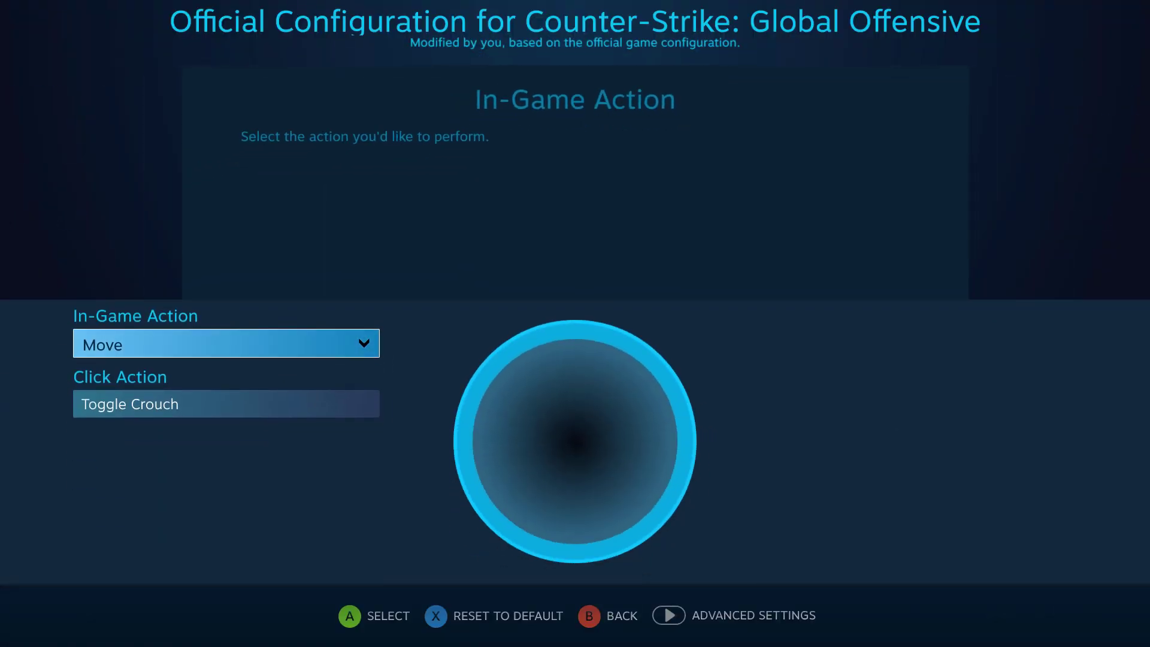
key(Return)
key(Down)
key(Down)
key(Escape)
Step: Look through the in-game actions available for the left stick's click action, leaving Toggle Crouch assigned
key(Down)
key(Return)
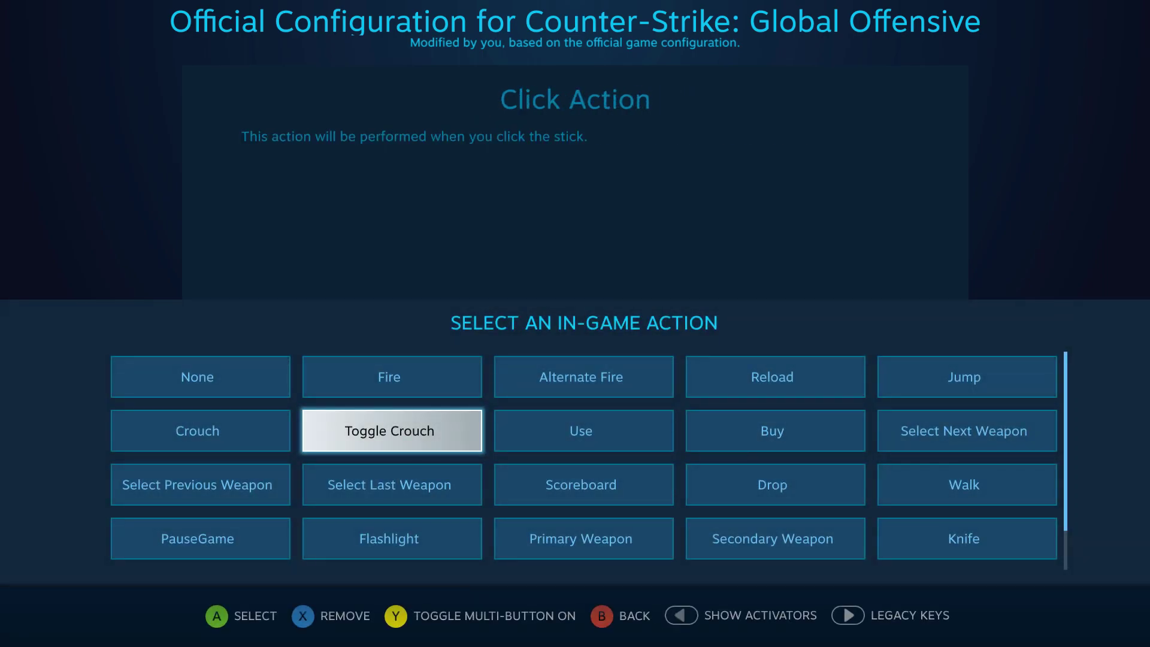
key(Down)
key(Down)
key(Right)
key(Down)
key(Right)
key(Escape)
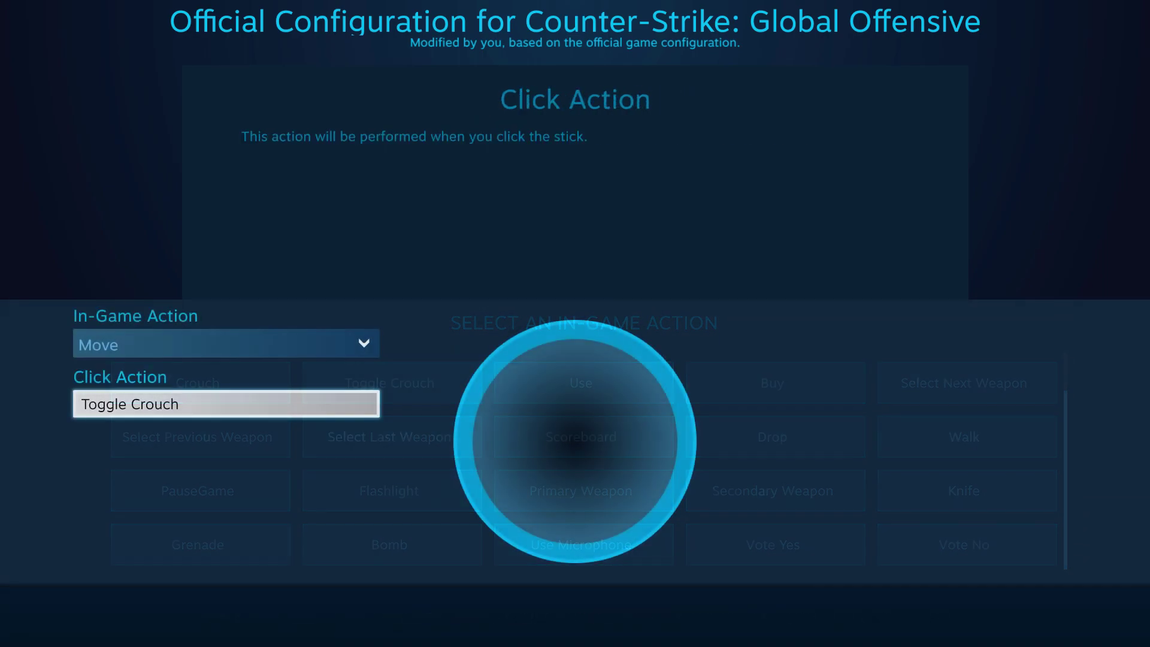
Step: Check the settings of the right stick's Camera action
key(Escape)
key(Right)
key(Right)
key(Return)
key(Down)
key(Escape)
Step: Open the face button settings and look through the in-game actions available for the X button
key(Right)
key(Return)
key(Down)
key(Return)
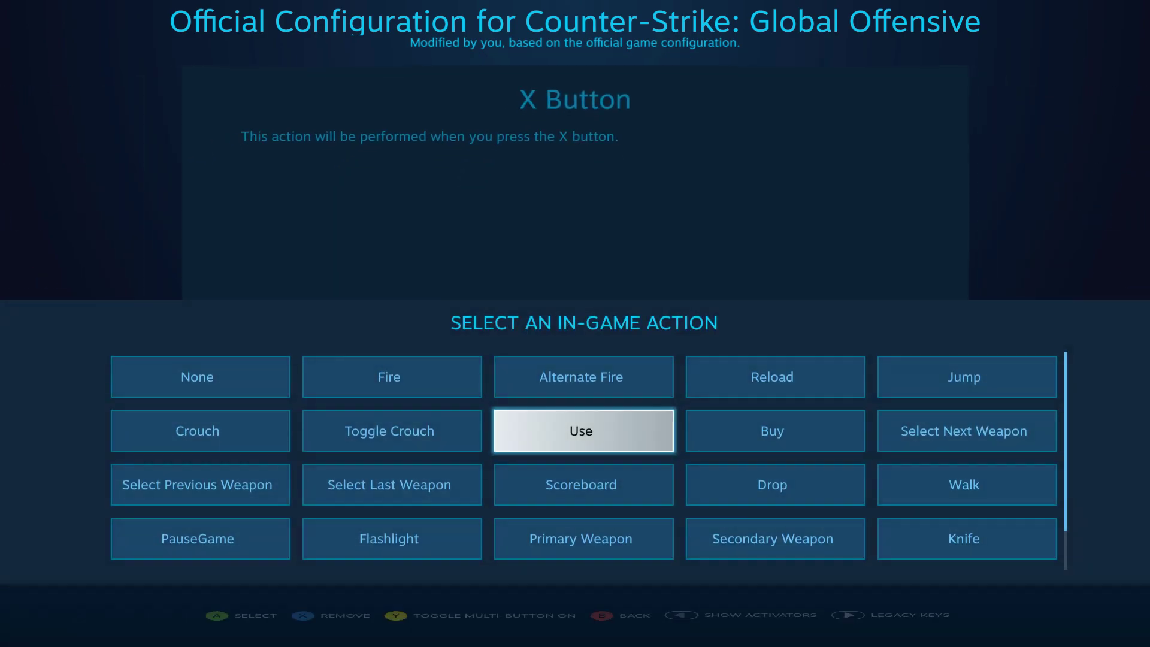
key(Down)
key(Down)
key(Down)
key(Left)
key(Left)
key(Escape)
key(Escape)
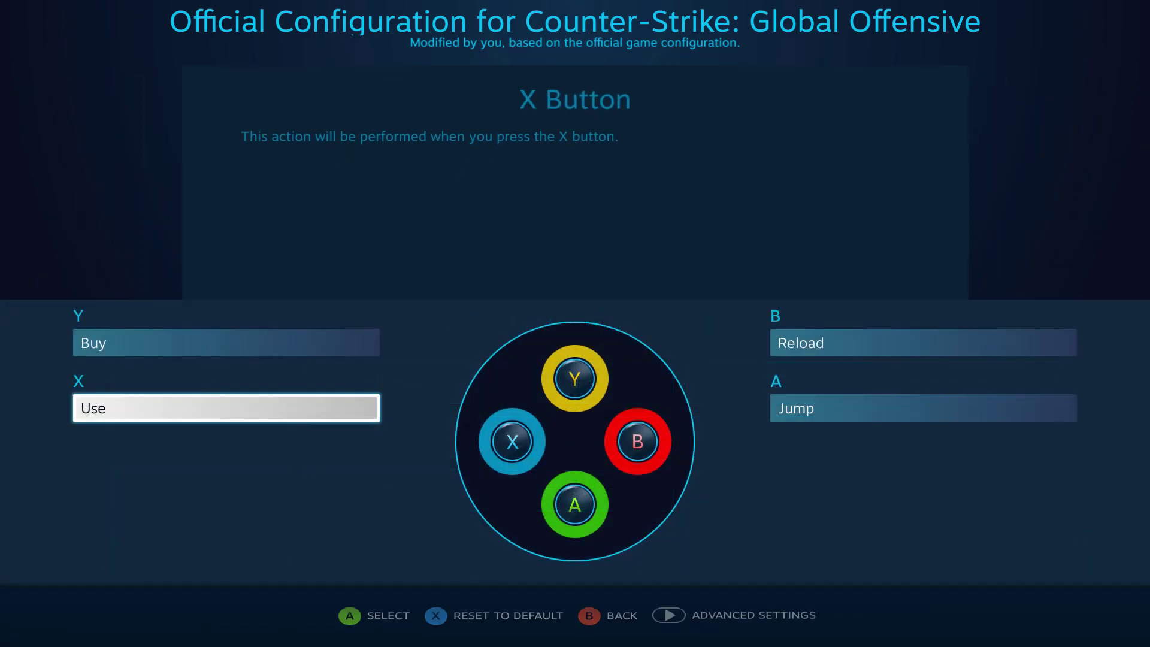
Step: Open the right trigger's settings and look through the soft pull trigger styles, keeping Hip Fire Normal
key(Up)
key(Up)
key(Up)
key(Return)
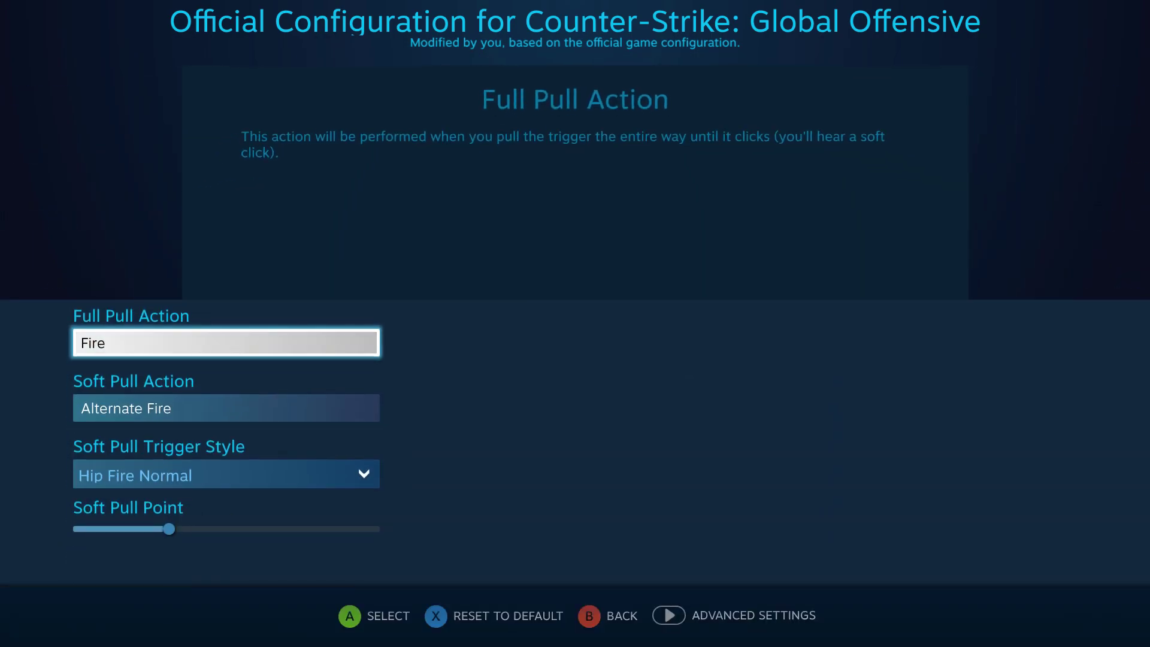
key(Down)
key(Down)
key(Return)
key(Down)
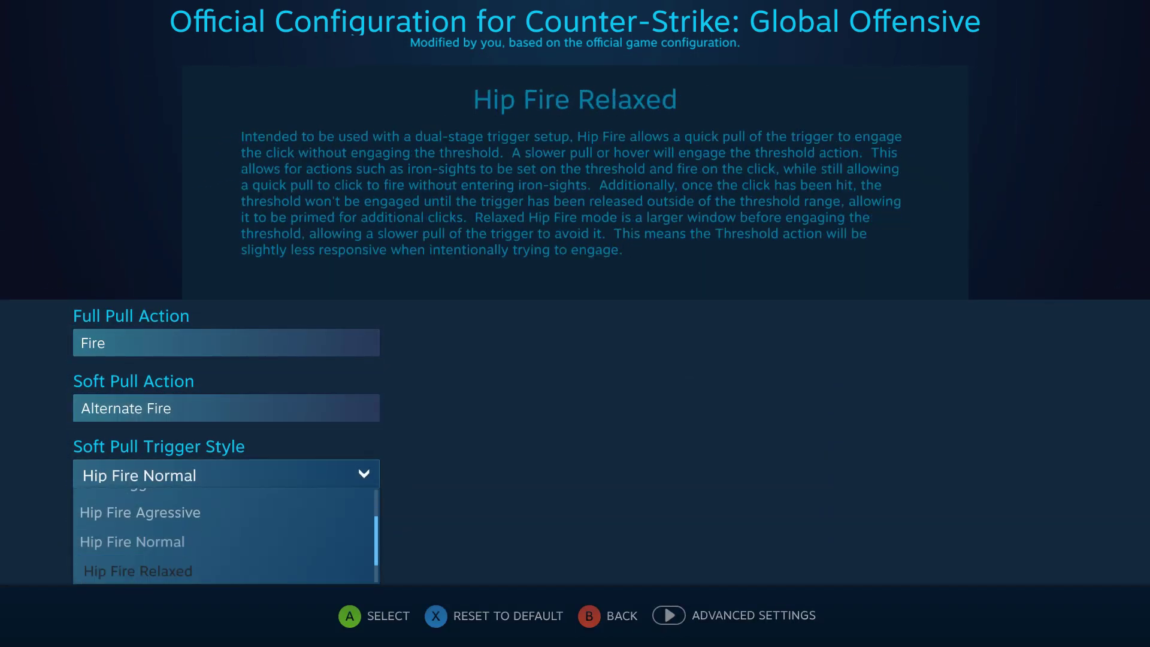
key(Down)
key(Up)
key(Up)
key(Up)
key(Up)
key(Return)
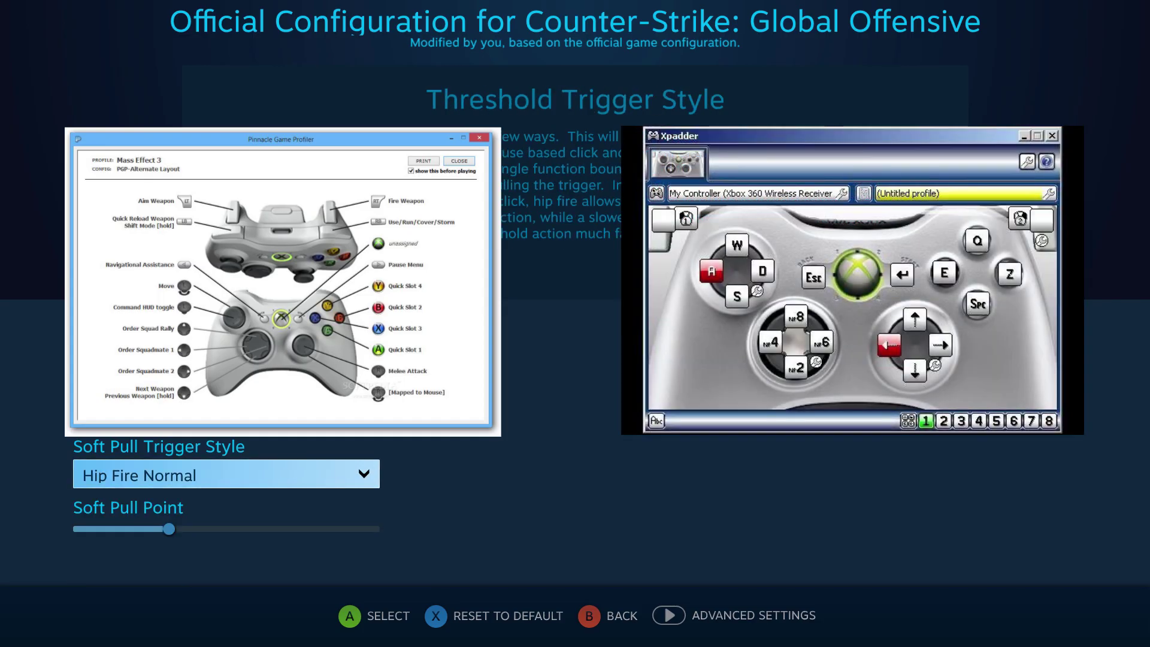
Step: Look through the in-game actions available for the right trigger's soft pull
key(Up)
key(Return)
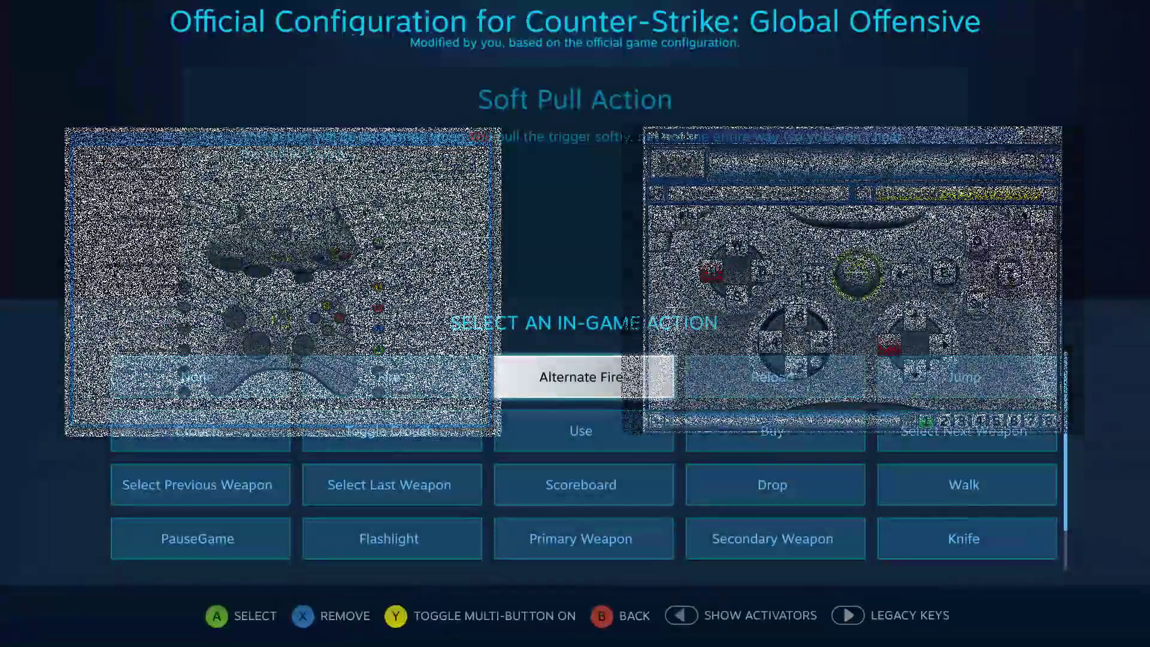
key(Left)
key(Left)
key(Down)
key(Down)
key(Escape)
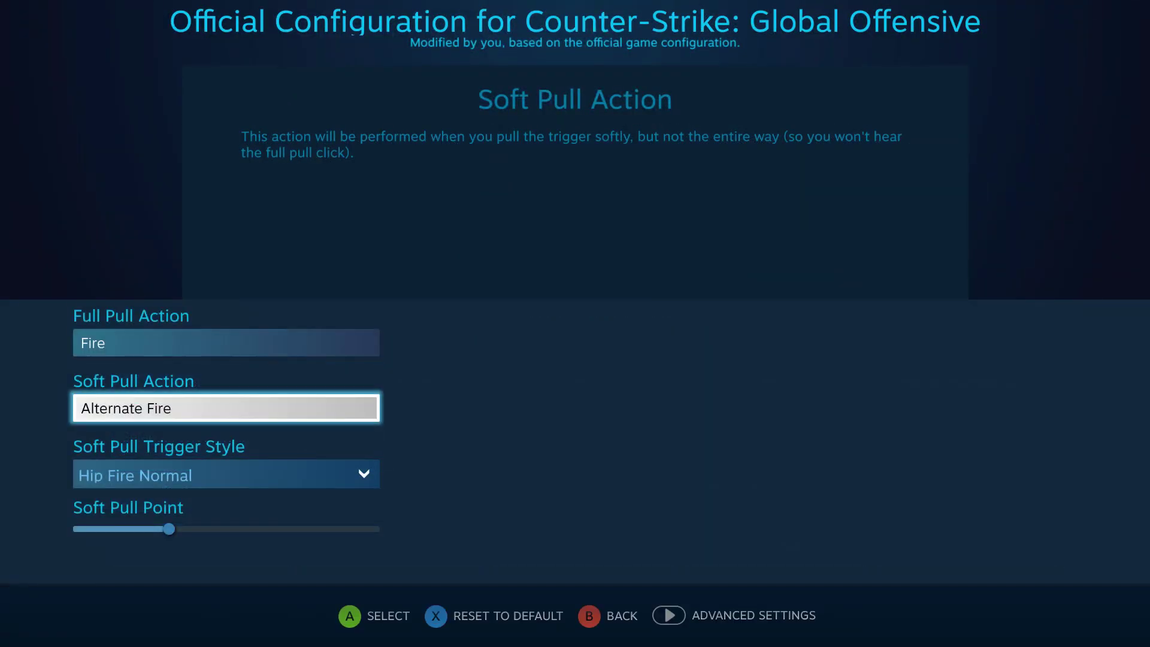
Step: Return to the library and display the installed games
key(Escape)
key(Escape)
key(Escape)
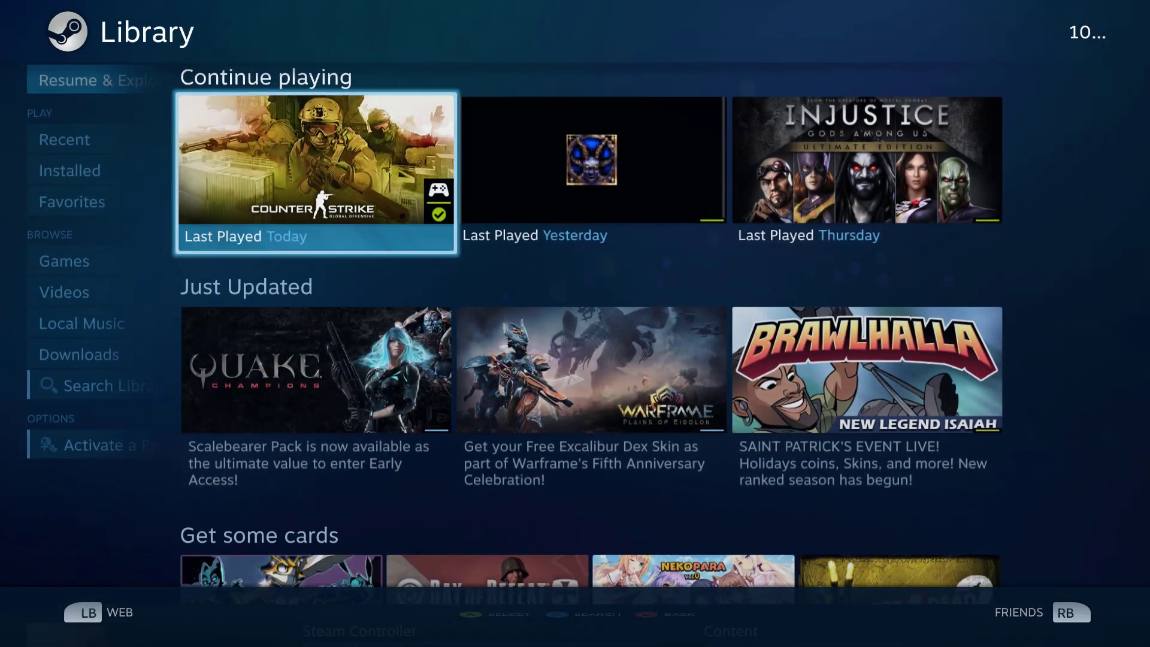
key(Down)
key(Down)
key(Left)
key(Down)
key(Down)
key(Right)
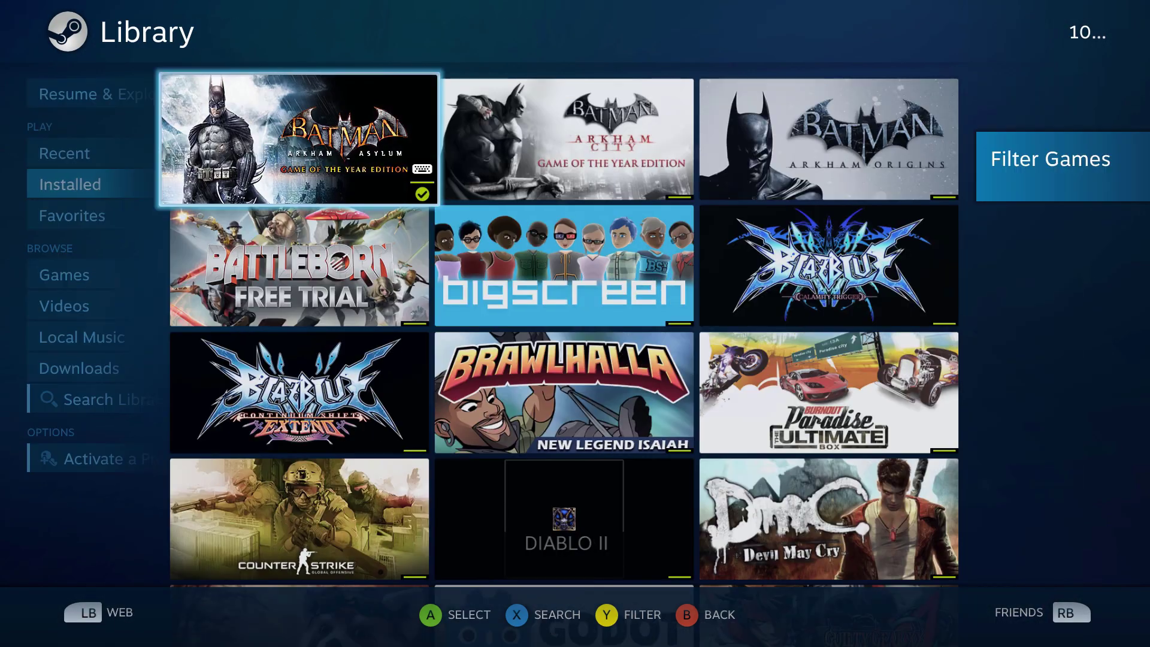
Step: Find Portal among the installed games and open its controller configuration
key(p)
key(Down)
key(Left)
key(Left)
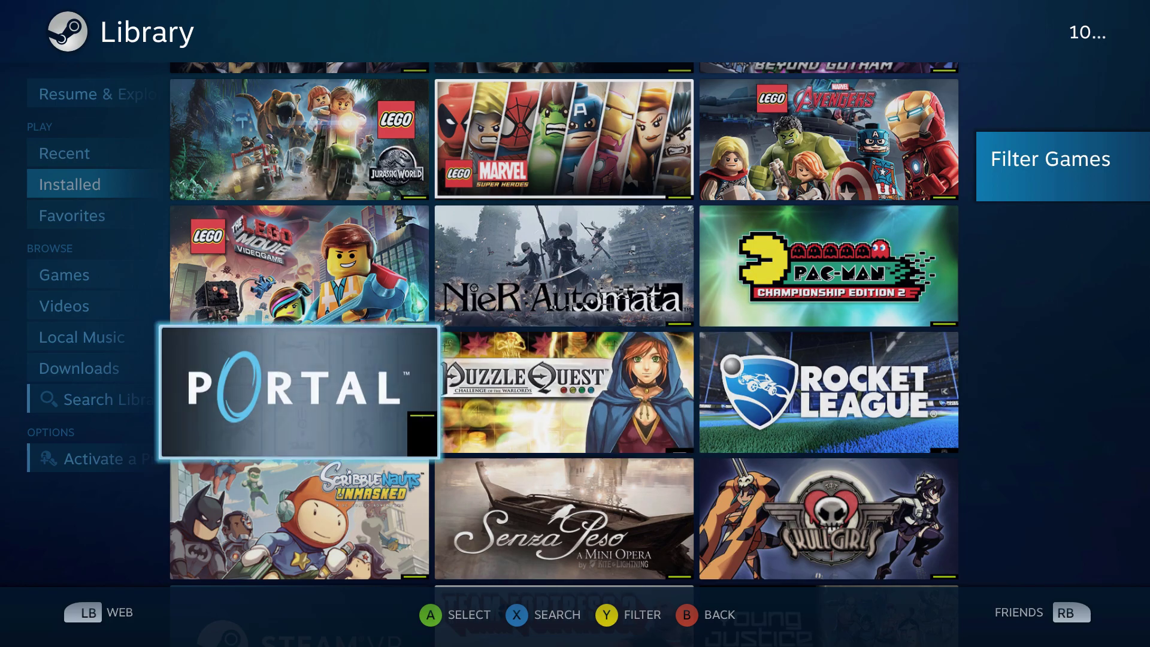
key(Return)
key(Down)
key(Return)
key(Return)
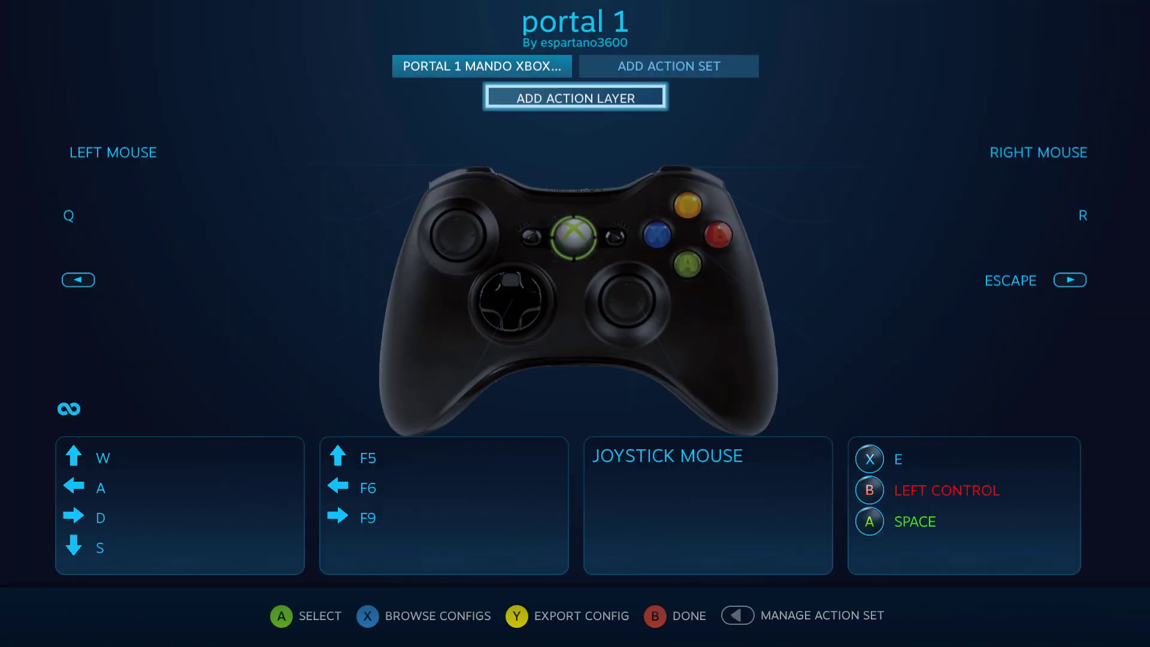
Step: Open Portal's X button binding and examine the keyboard, mouse and gamepad binding choices
key(Down)
key(Right)
key(Return)
key(Right)
key(Return)
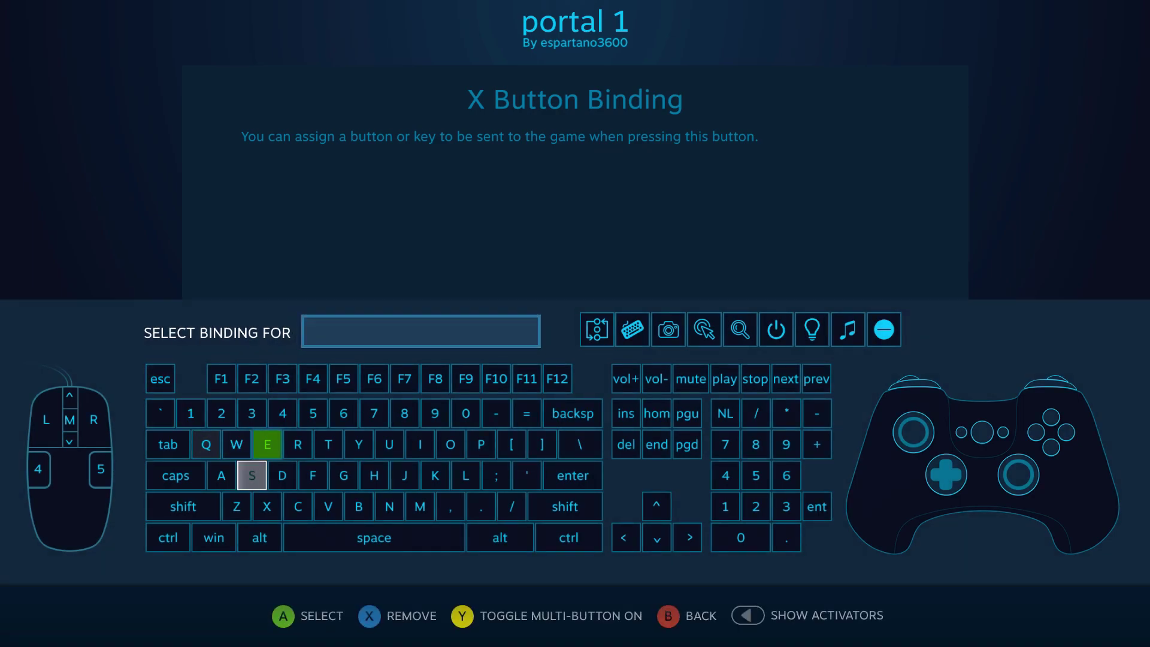
key(Escape)
key(Right)
key(Right)
key(Down)
key(Down)
key(Down)
key(Left)
key(Escape)
Step: Open Portal's right stick settings and look through the input styles, keeping Joystick Mouse
key(Left)
key(Return)
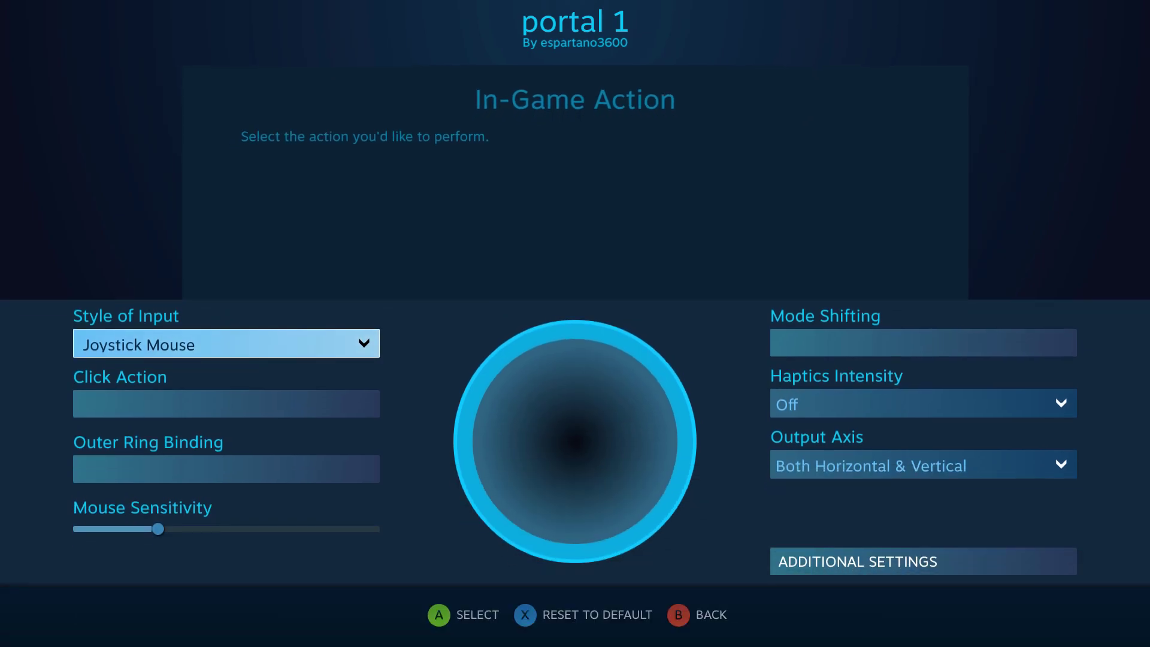
key(Return)
key(Down)
key(Down)
key(Down)
key(Up)
key(Up)
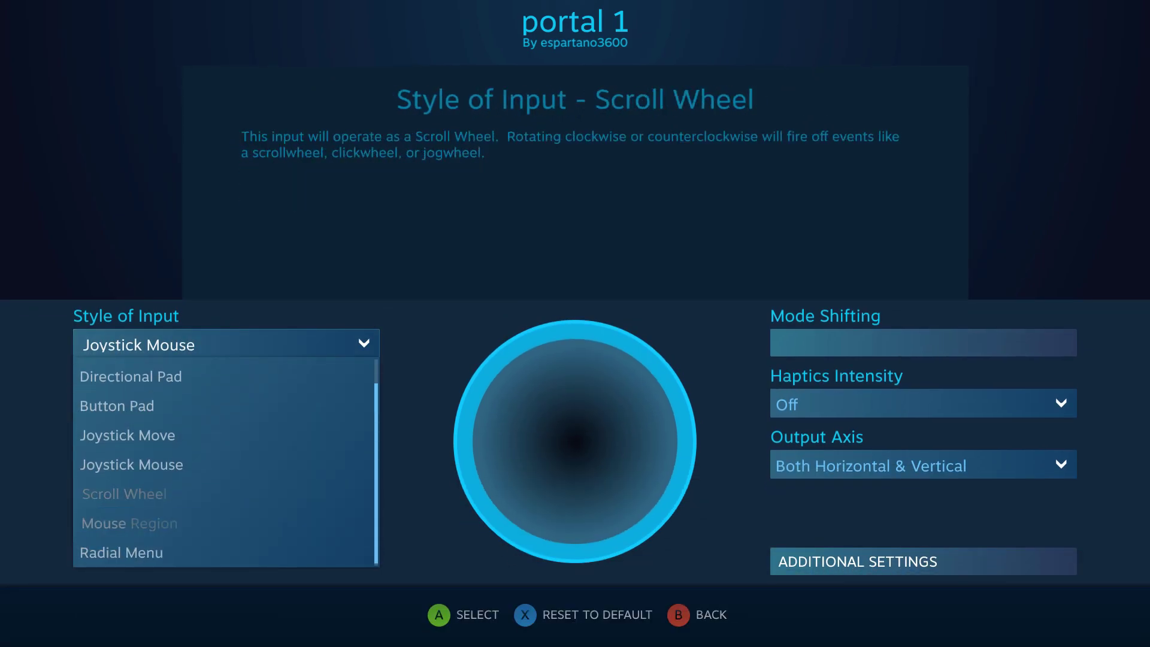
key(Up)
key(Up)
key(Up)
key(Up)
key(Escape)
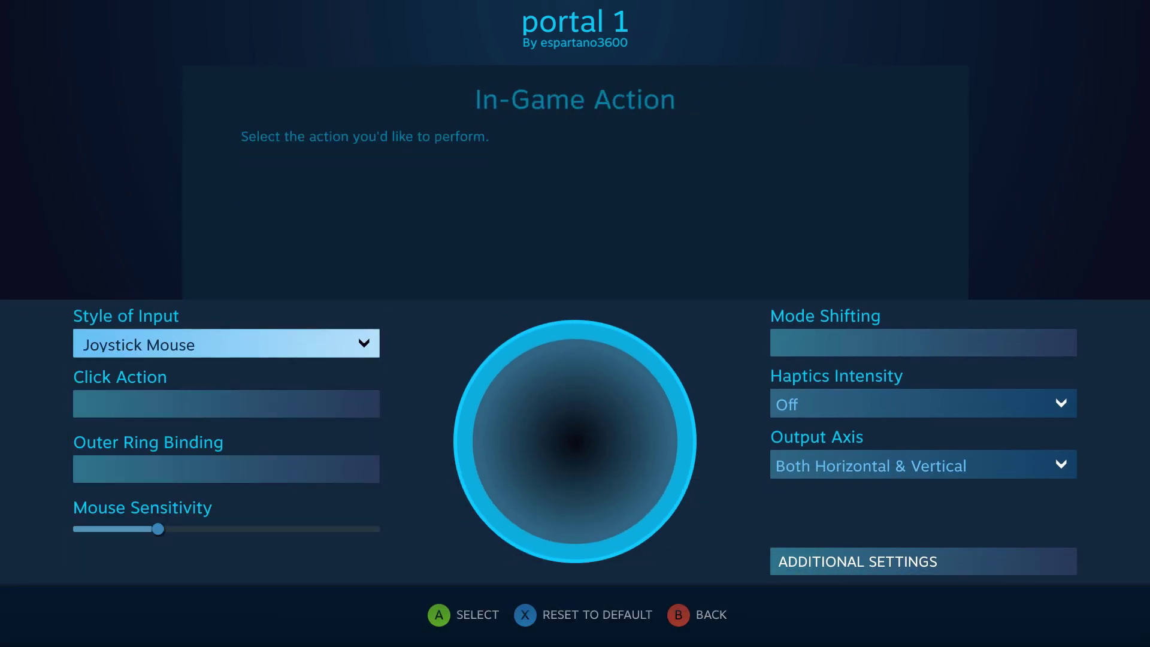
Step: Examine the additional settings of the right stick's Joystick Mouse mode
key(Right)
key(Down)
key(Down)
key(Return)
key(Down)
key(Down)
key(Right)
key(Right)
key(Down)
key(Left)
key(Left)
key(Up)
key(Up)
key(Up)
key(Escape)
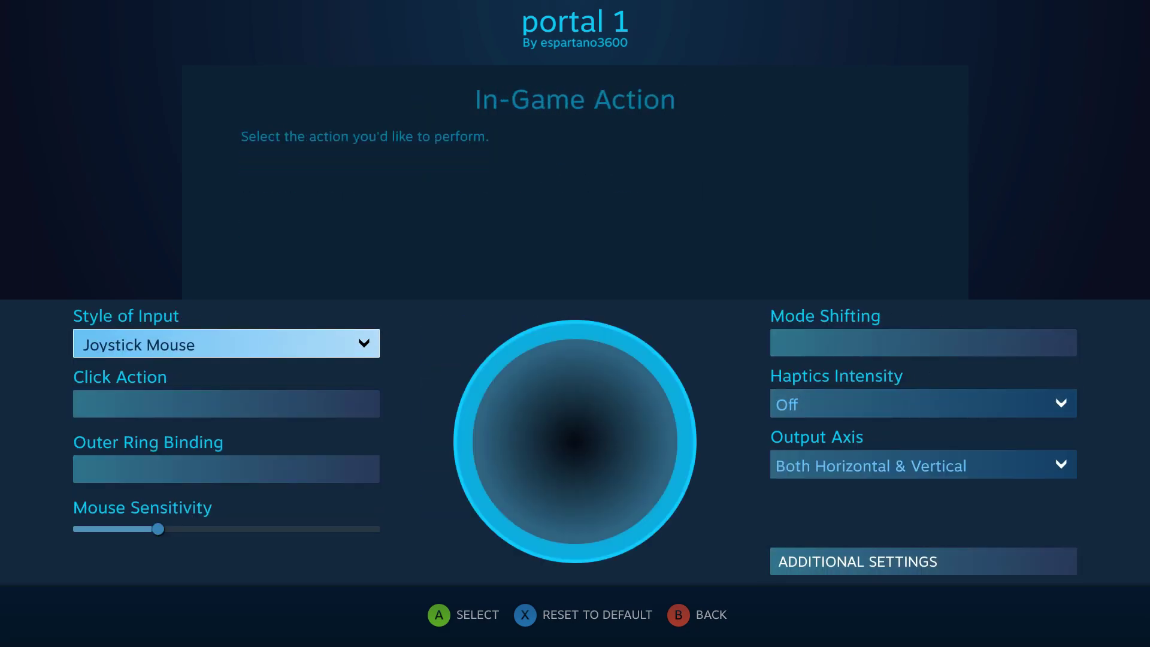
Step: Open the activator settings of a Portal binding and set its activation type to Release Press
key(Escape)
key(Left)
key(Left)
key(Return)
key(Right)
key(Up)
key(Return)
key(Return)
key(Right)
key(Down)
key(Return)
key(Return)
key(Down)
key(Down)
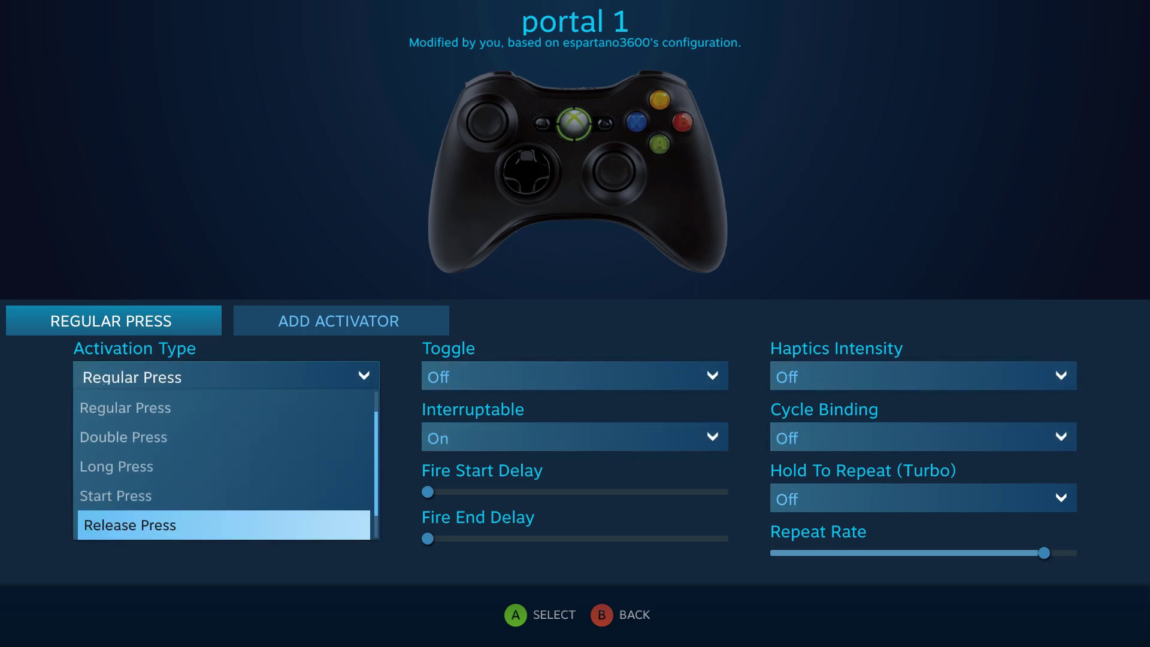
key(Return)
key(Right)
key(Escape)
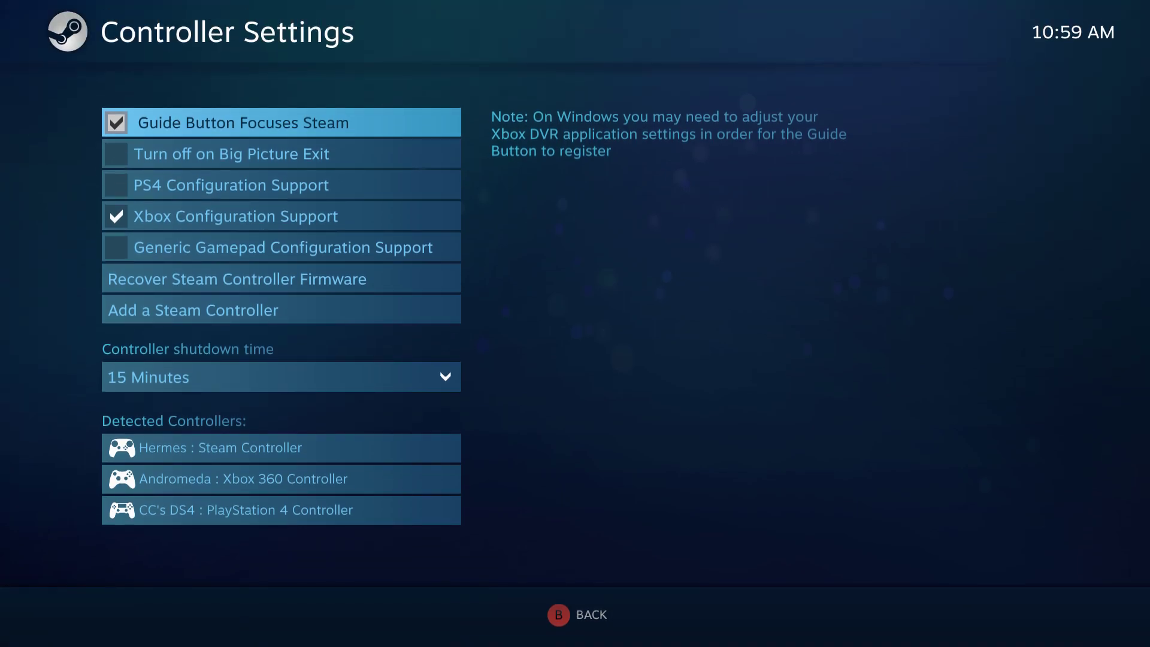
key(Escape)
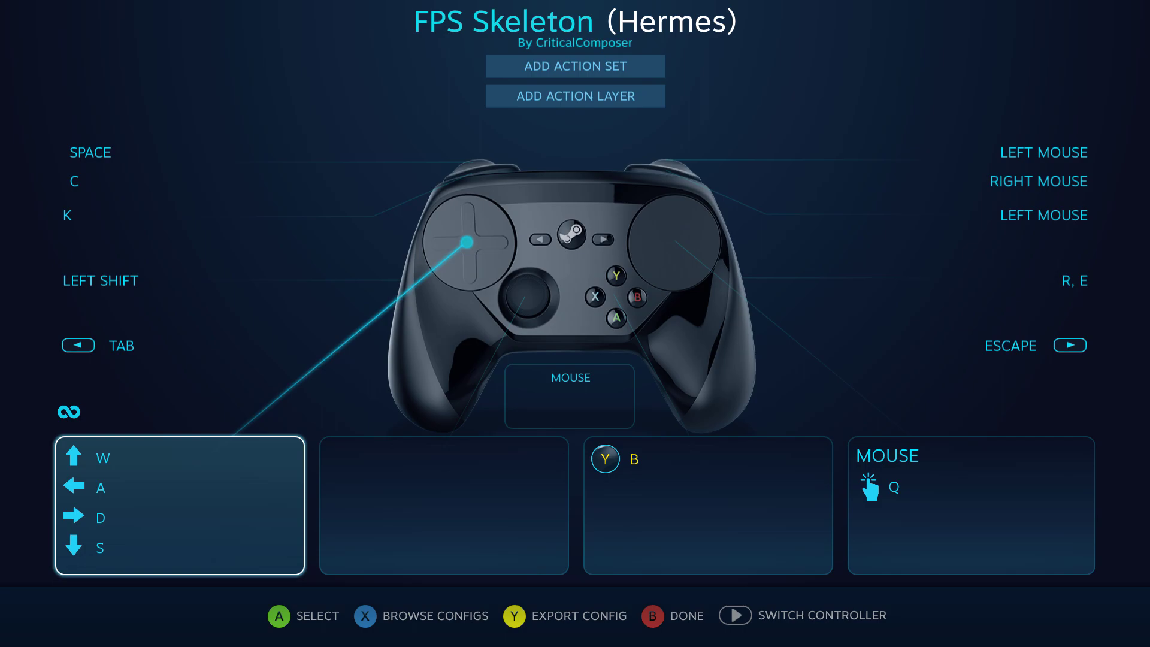
key(Escape)
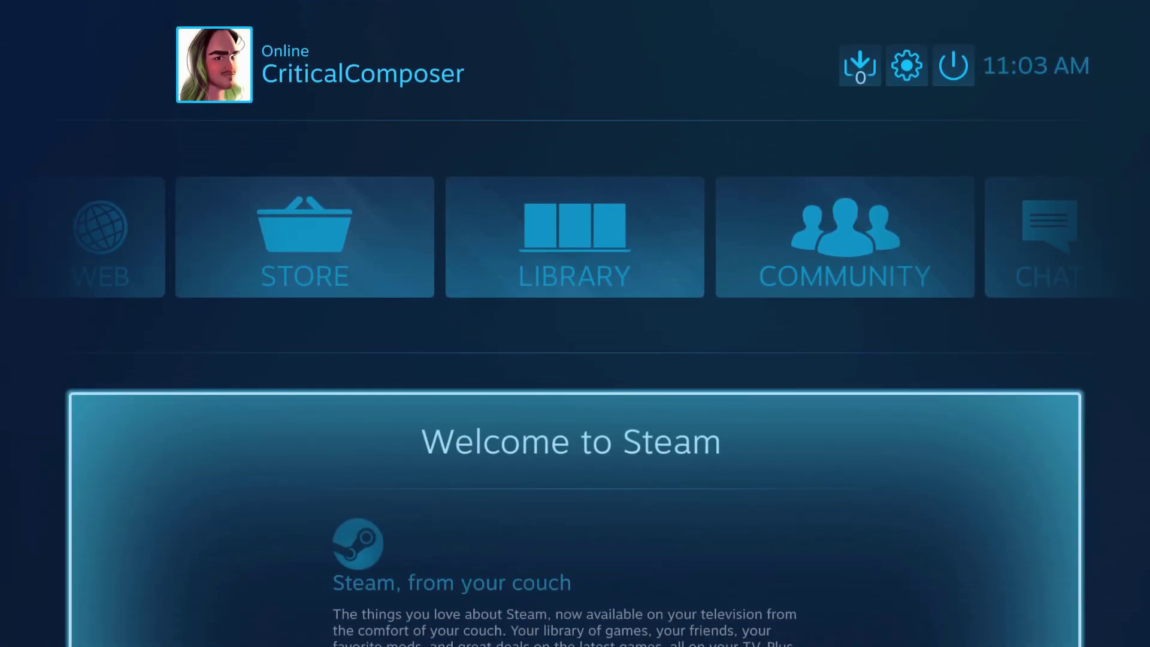
Step: Open the Steam settings from the home screen and show the default Controller Configurations page
key(Up)
key(Up)
key(Left)
key(Return)
key(Down)
key(Down)
key(Down)
key(Return)
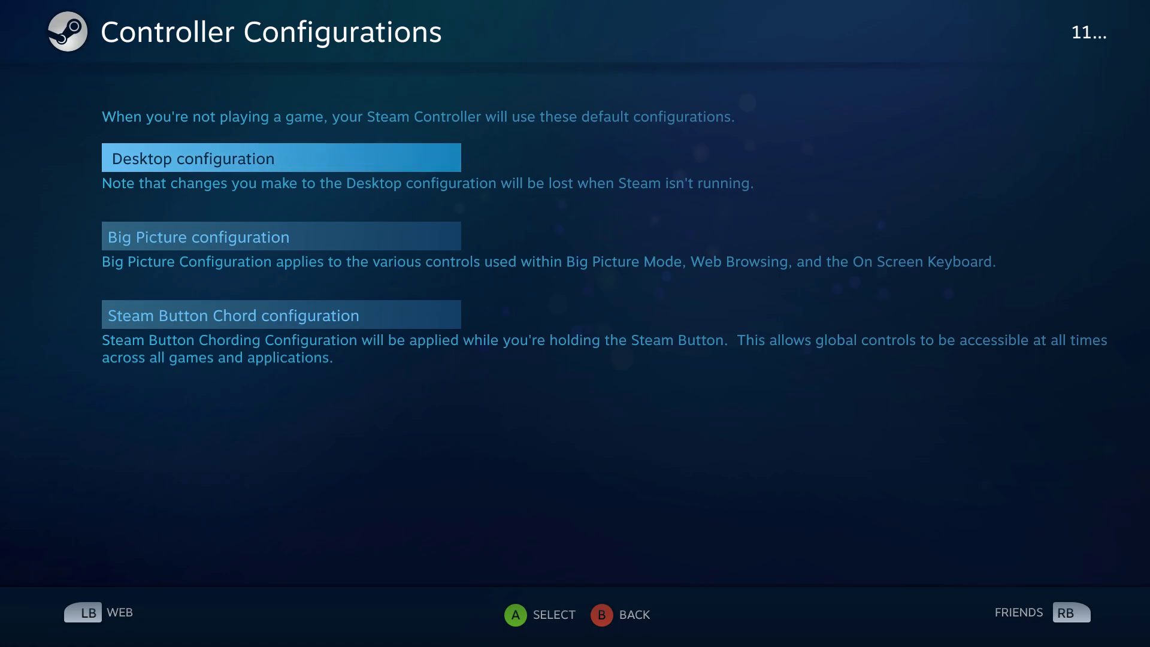
Step: Leave the default configurations and open the Controller Settings page
key(Escape)
key(Up)
key(Return)
key(Down)
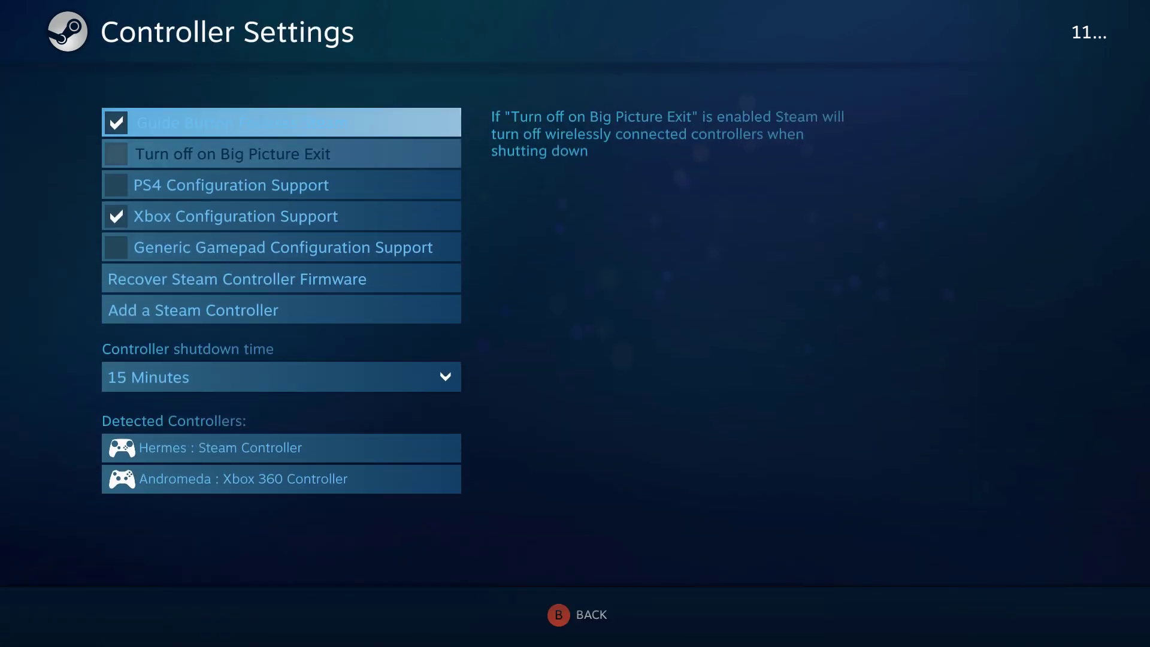
Step: Open the personalization preferences of the detected Steam Controller named Hermes
key(Down)
key(Down)
key(Down)
key(Down)
key(Down)
key(Down)
key(Down)
key(Down)
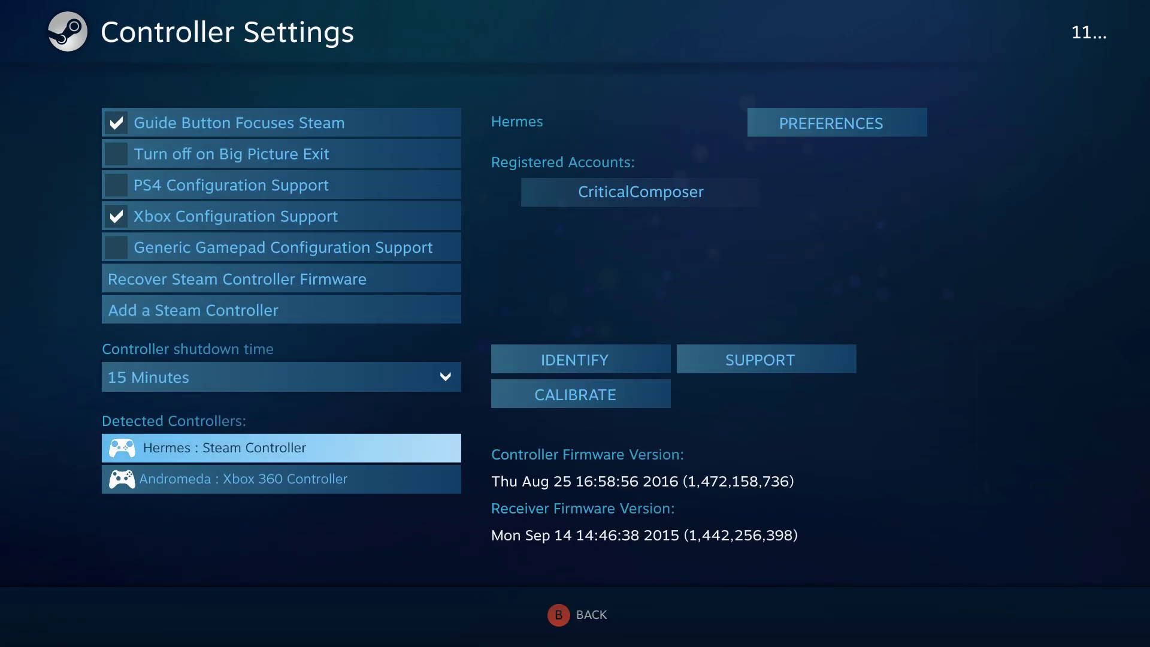
key(Right)
key(Return)
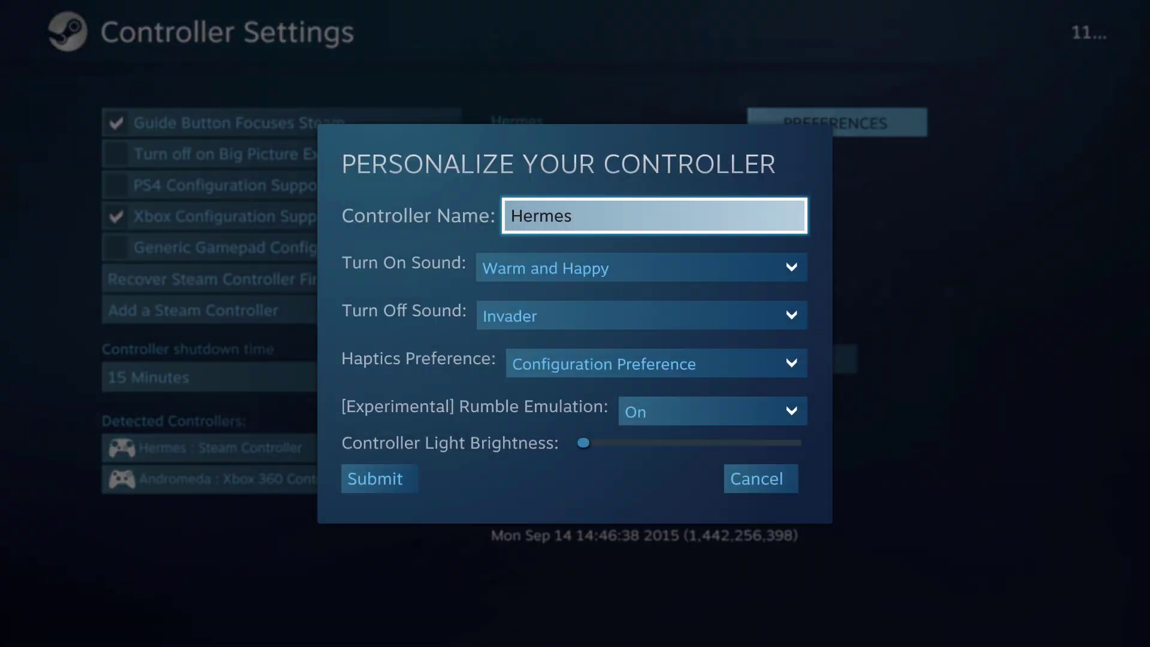
Step: Go through the personalization preferences of the Steam Controller and close the dialog
key(Down)
key(Down)
key(Down)
key(Down)
key(Down)
key(Return)
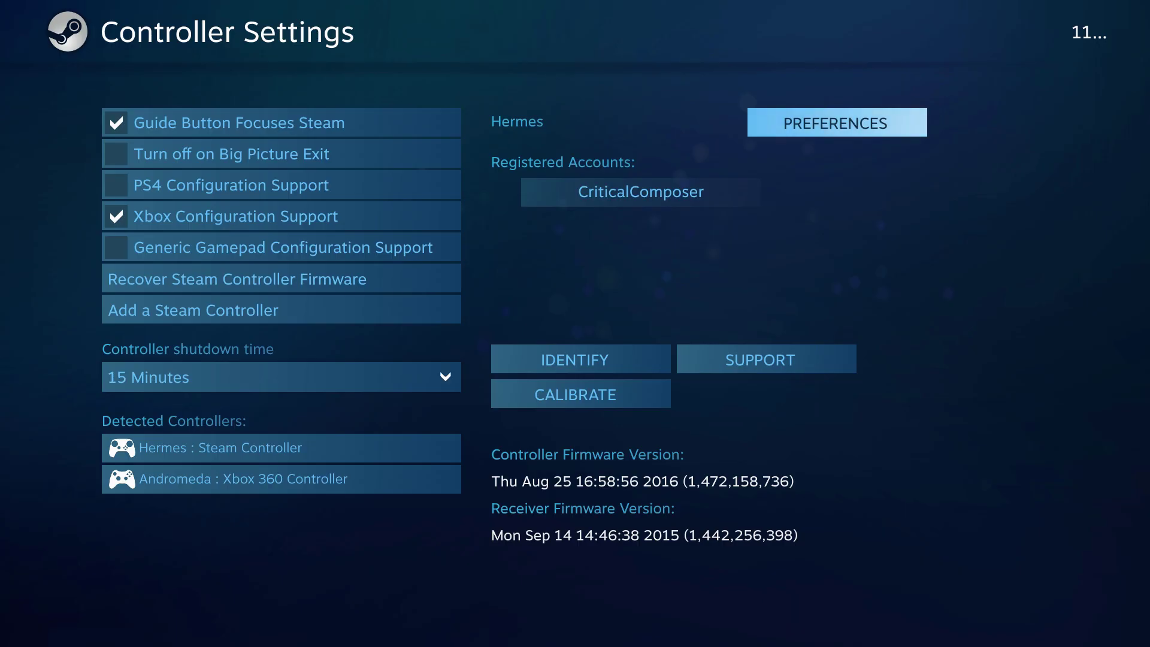
Step: Leave the Controller Settings page and open the Base Configurations page
key(Escape)
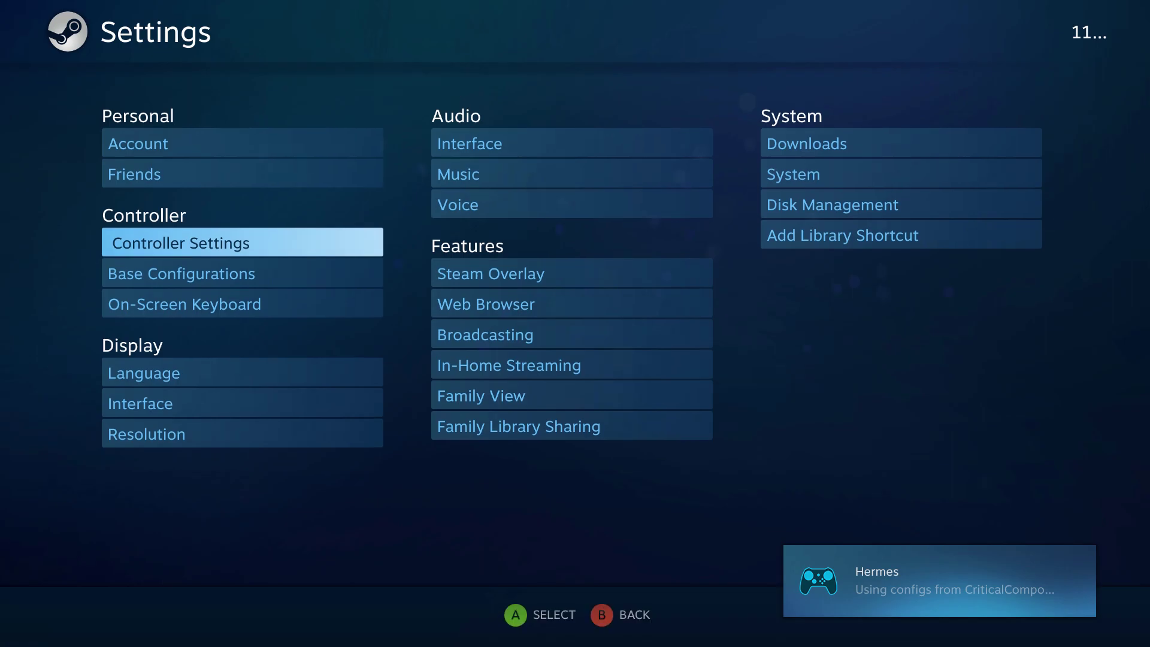
key(Down)
key(Return)
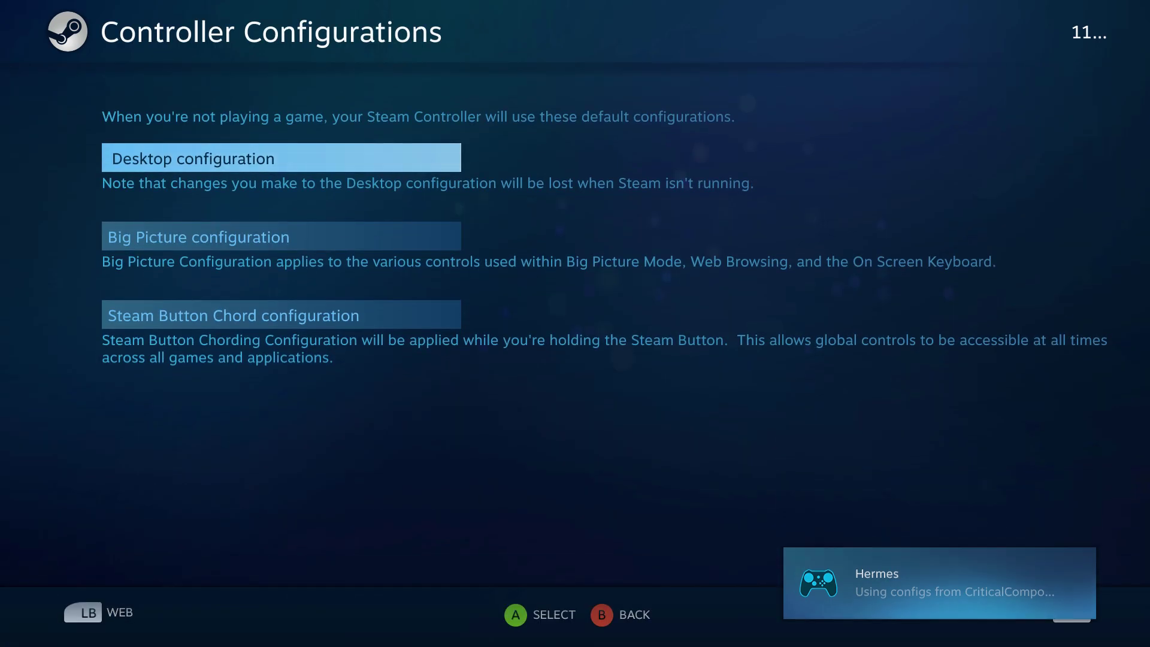
Step: Open Counter-Strike: Global Offensive from the library and bring up its controller configuration
key(Escape)
key(Escape)
key(Right)
key(Return)
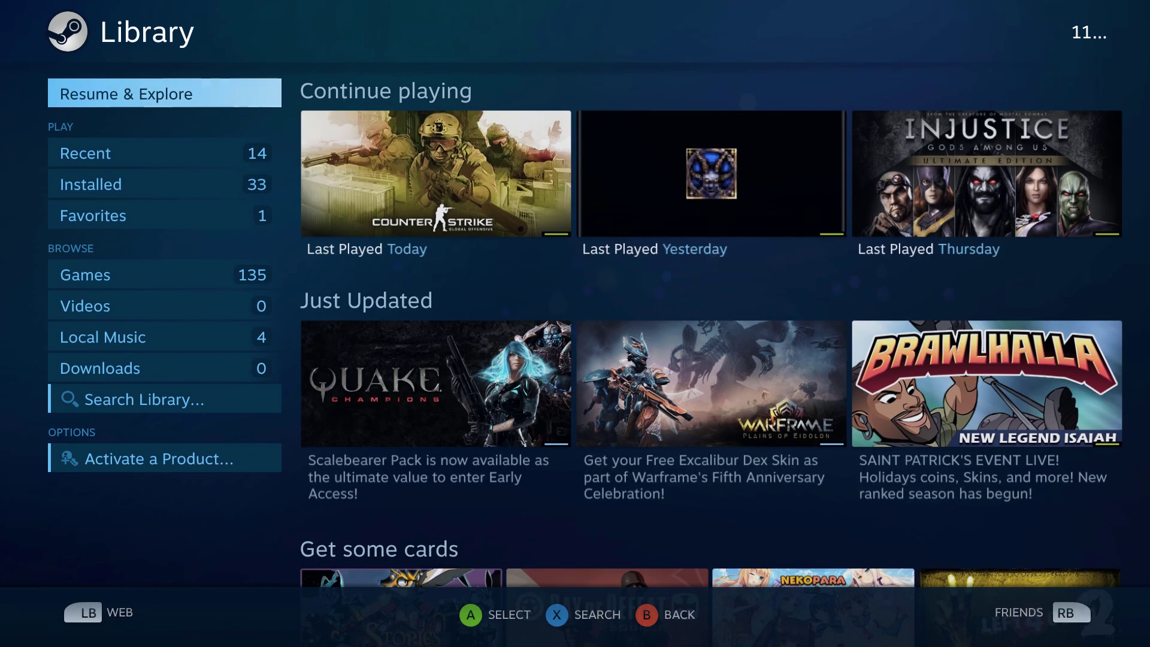
key(Down)
key(Right)
key(Return)
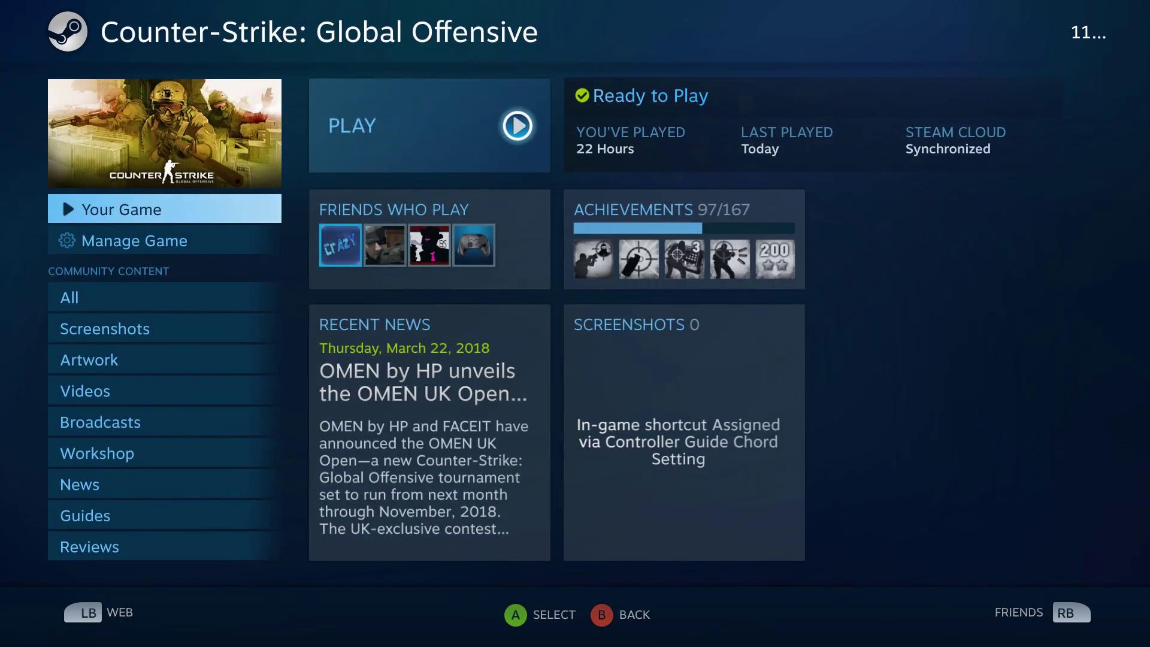
key(Down)
key(Right)
key(Return)
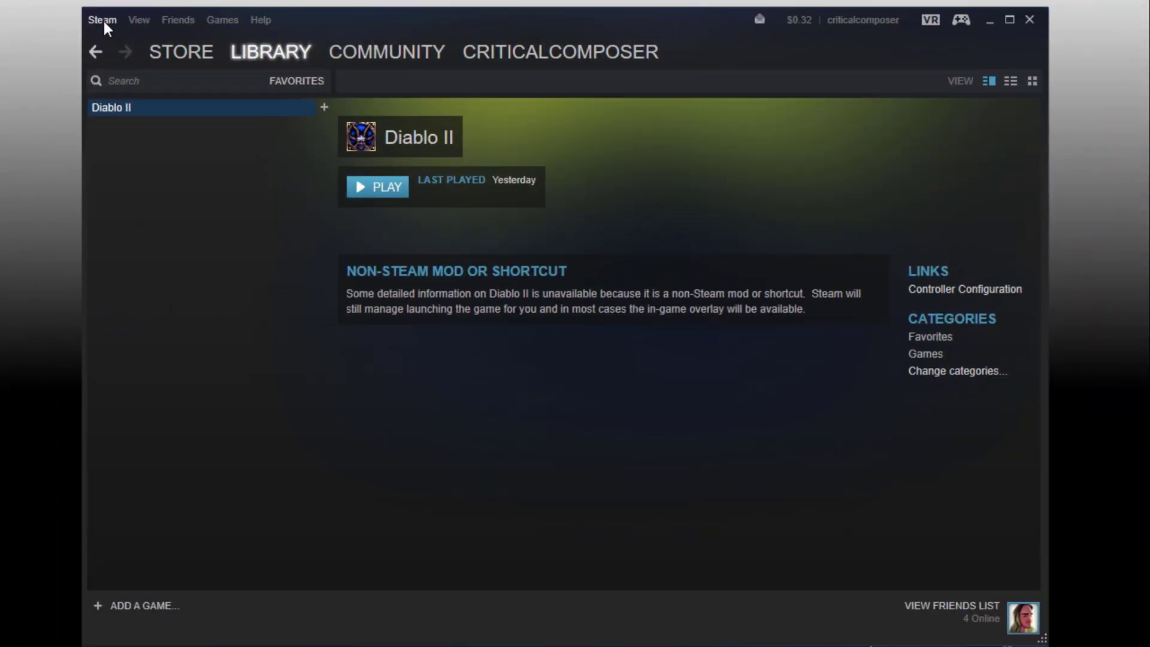
Step: Switch to the desktop Steam client and open the general controller settings from its settings window
click(103, 24)
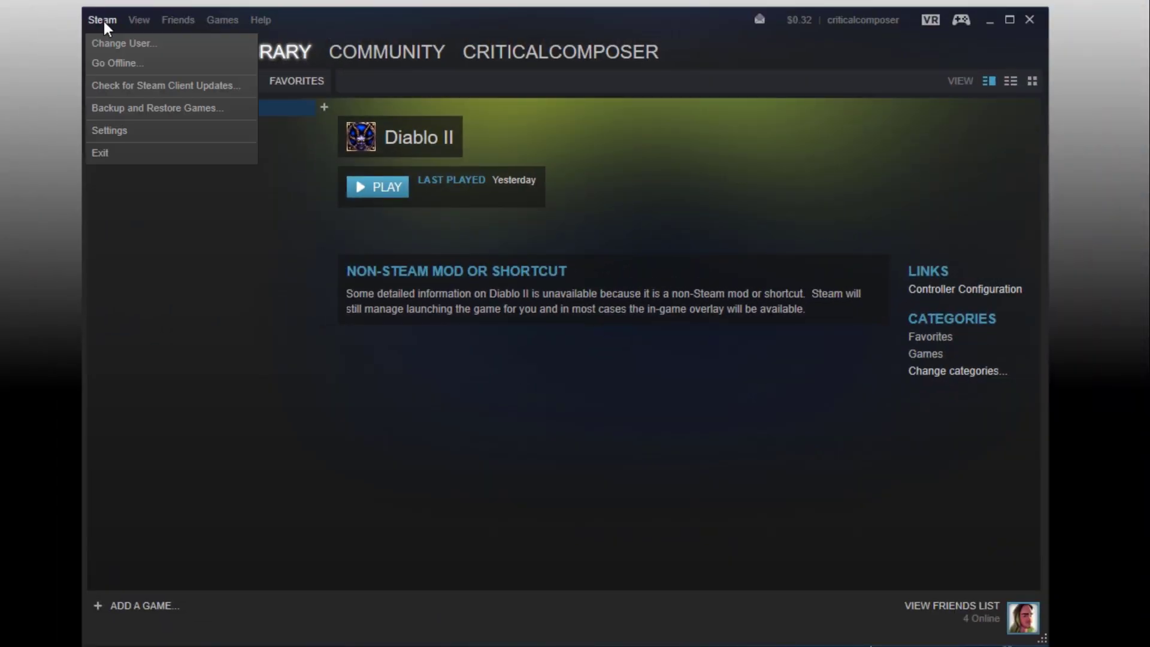
click(119, 134)
click(113, 316)
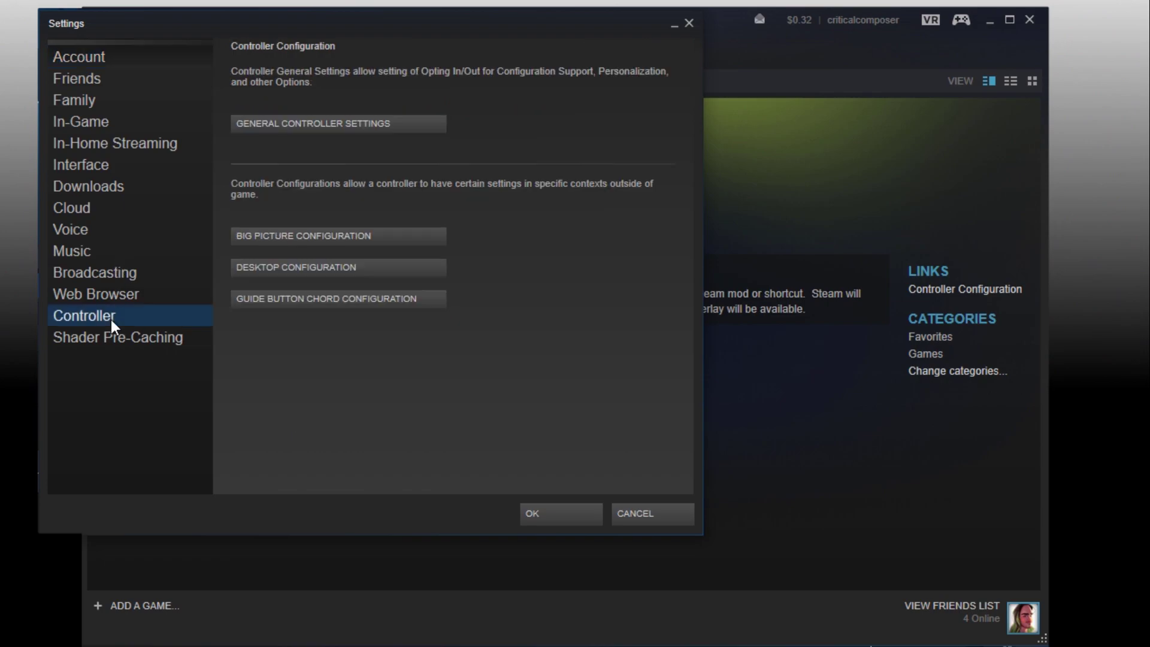
click(299, 126)
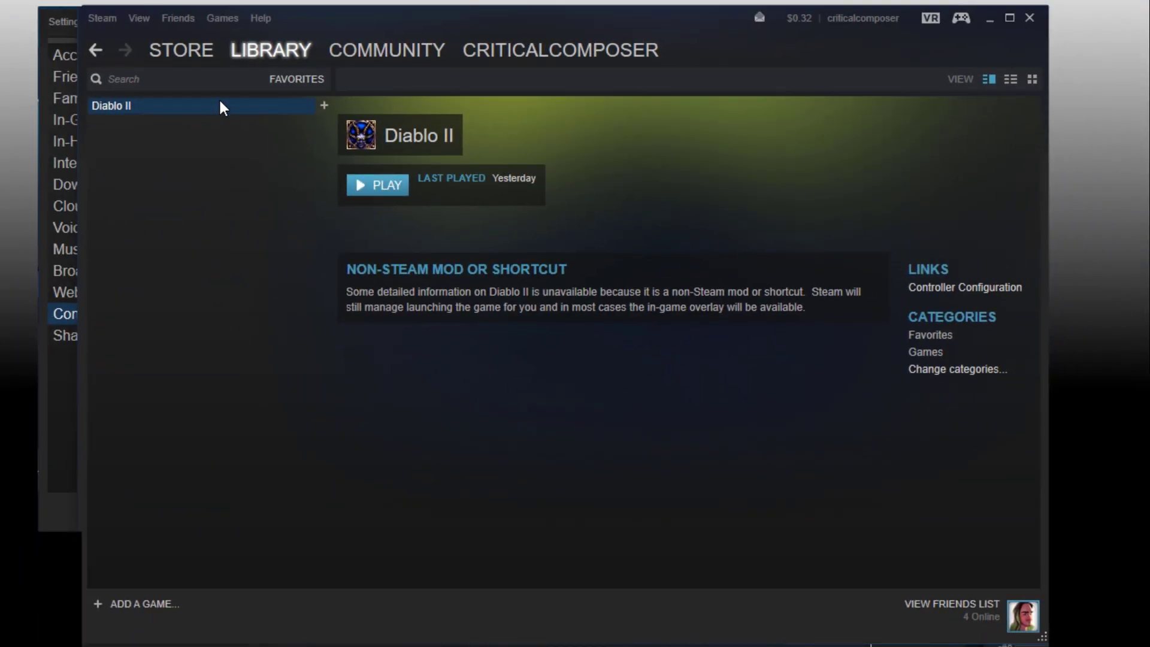
Step: Open the Steam Controller configuration of the Diablo II shortcut in the library
right_click(220, 103)
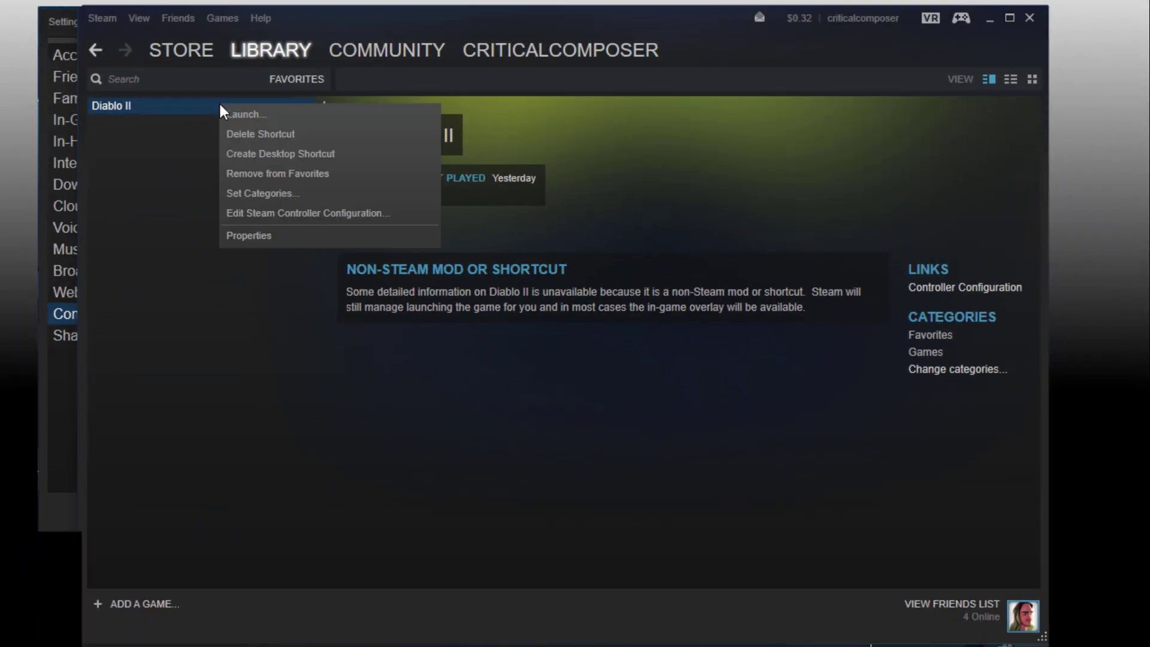
click(272, 215)
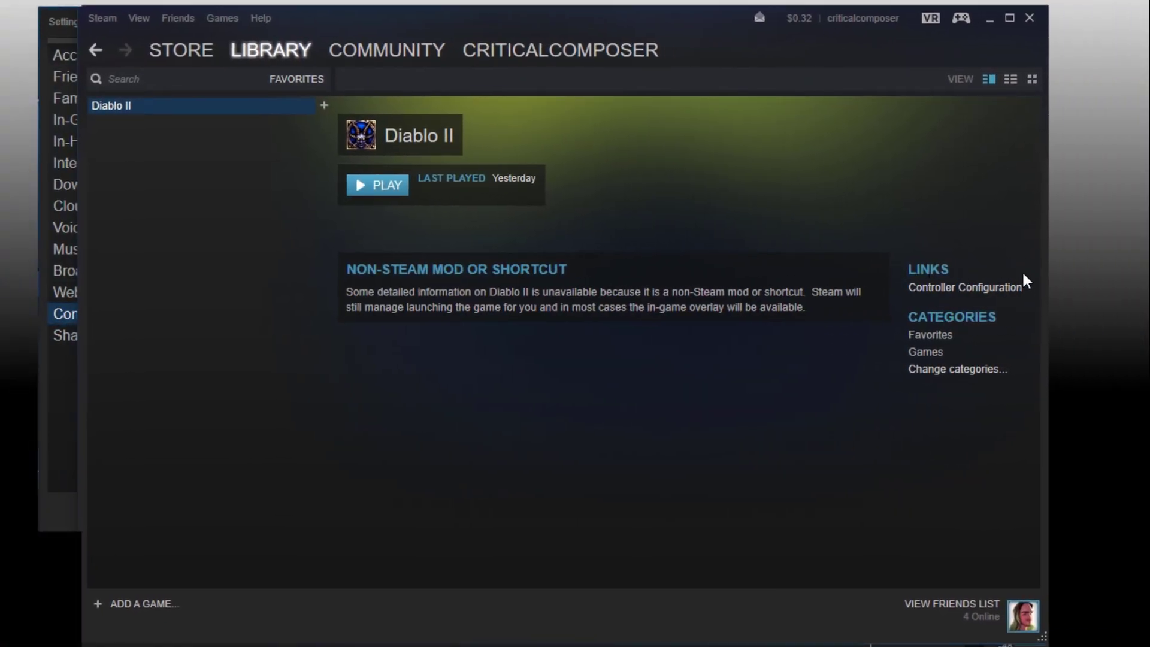
click(965, 288)
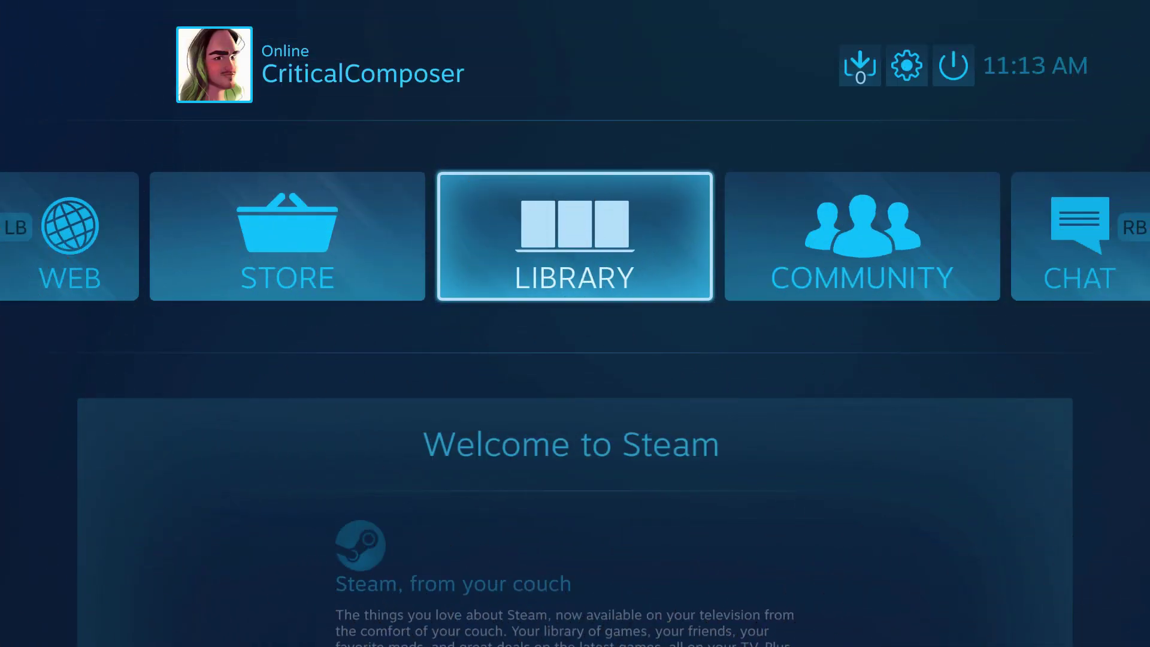
Step: Switch to Steam Big Picture and open the Controller Settings page from the home screen's settings
key(Up)
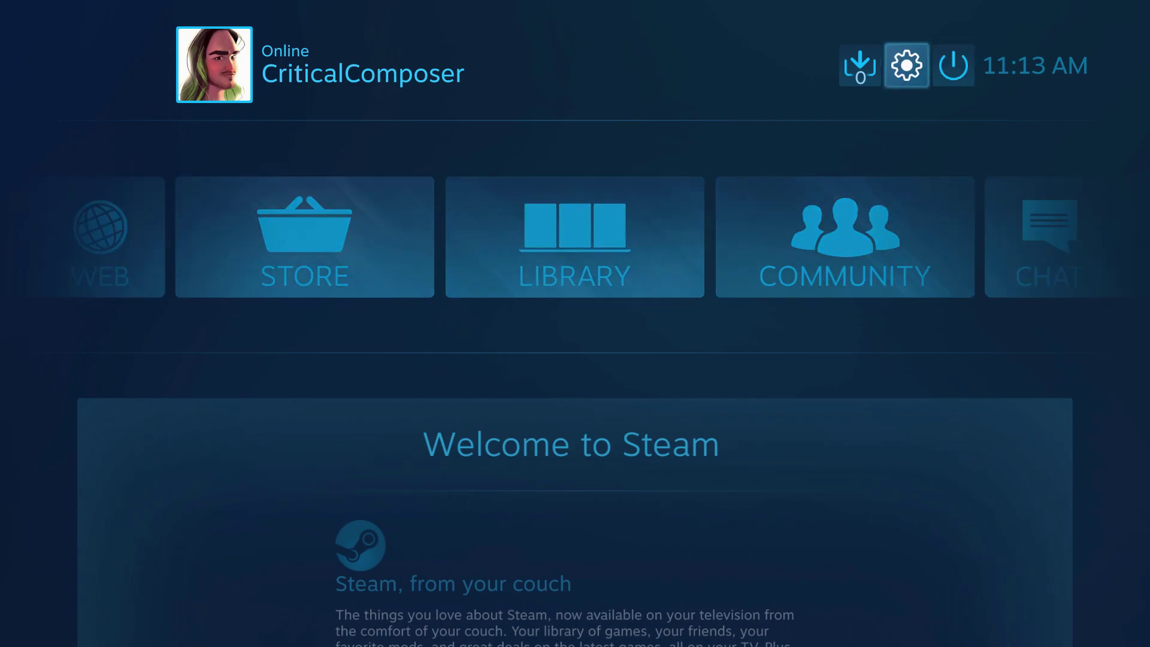
key(Return)
key(Down)
key(Down)
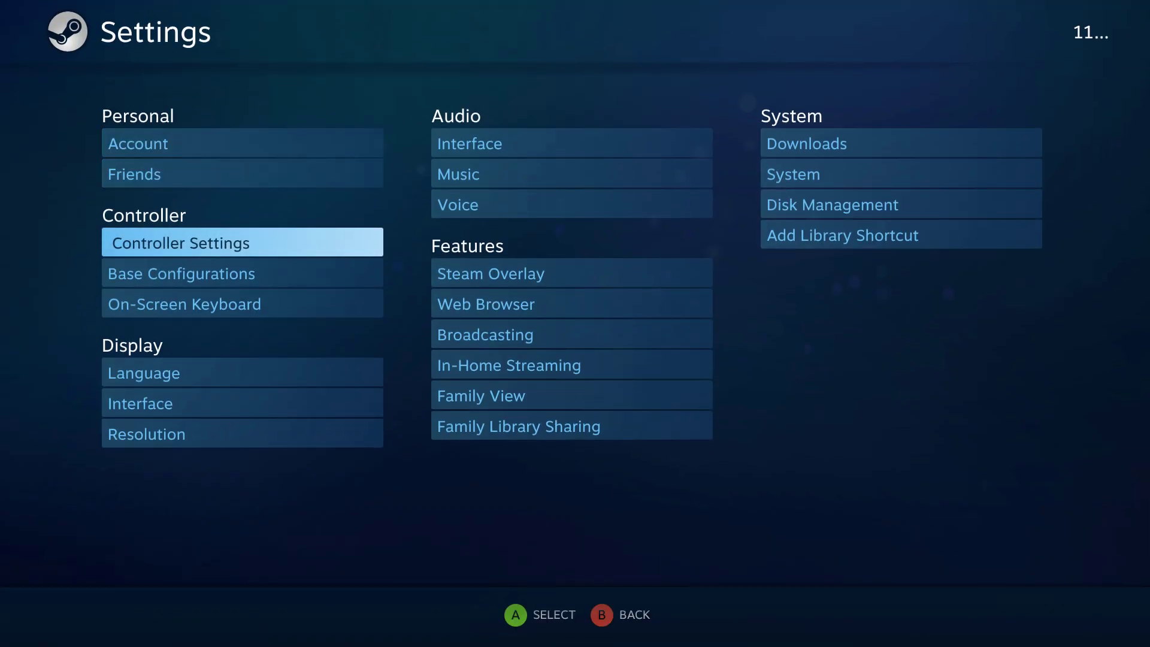
key(Return)
Step: Open the game management options of Counter-Strike: Global Offensive from the recent games in the library
key(Left)
key(Return)
key(Down)
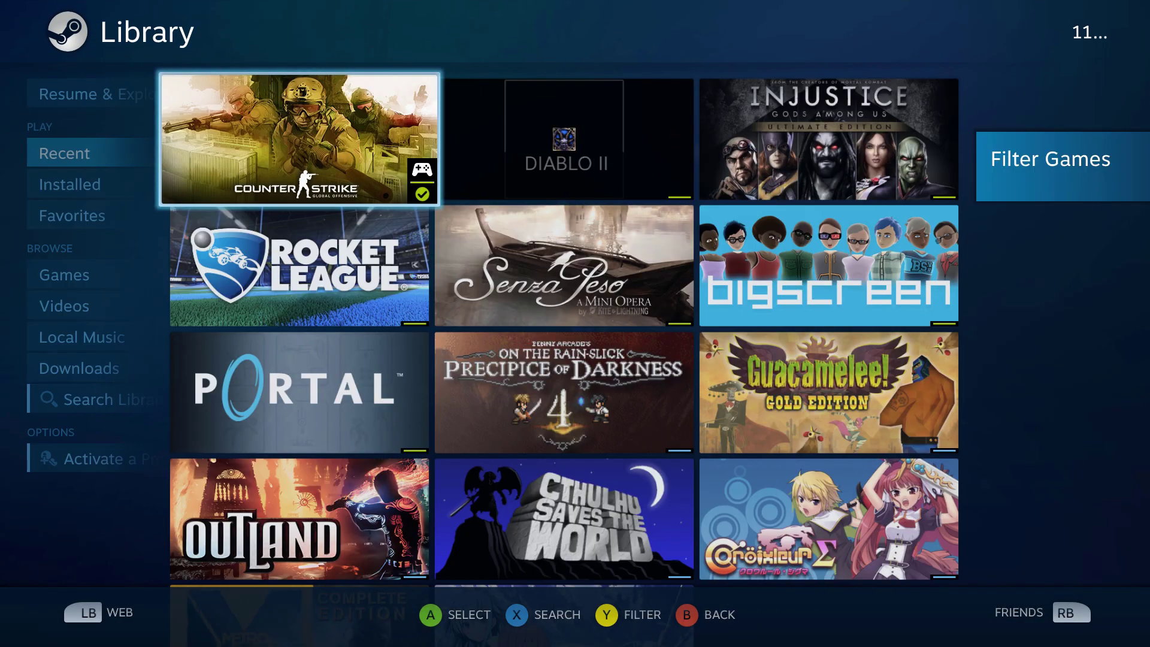
key(Return)
key(Down)
key(Right)
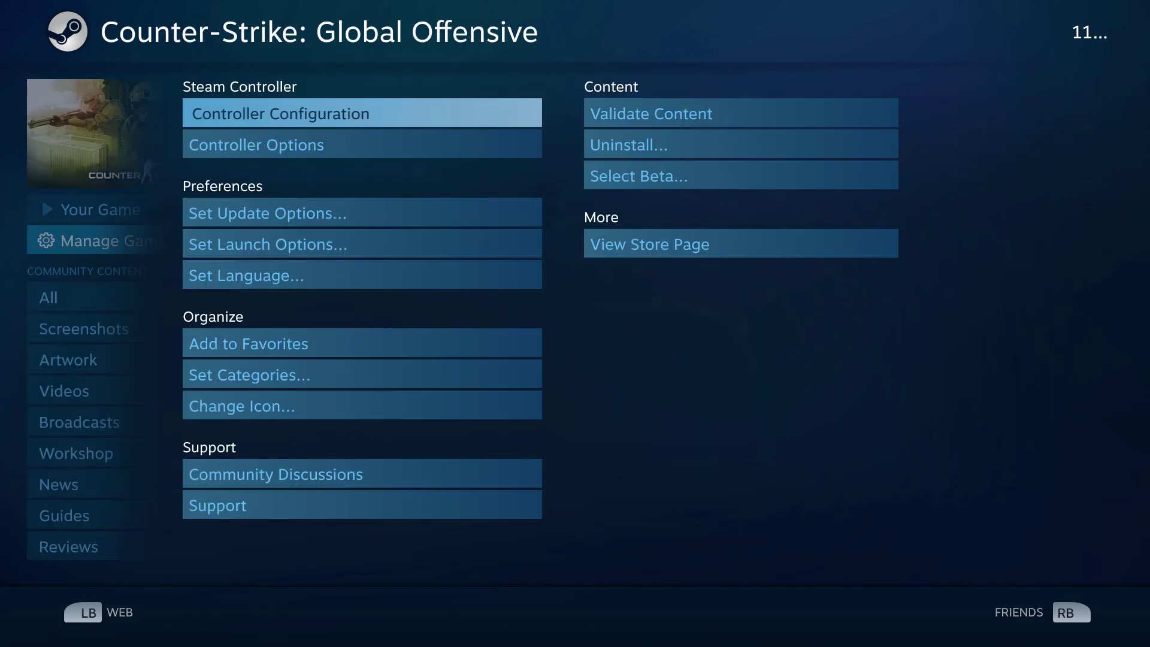
Step: Show the Steam Controller configuration of Counter-Strike: Global Offensive and close it again
key(Left)
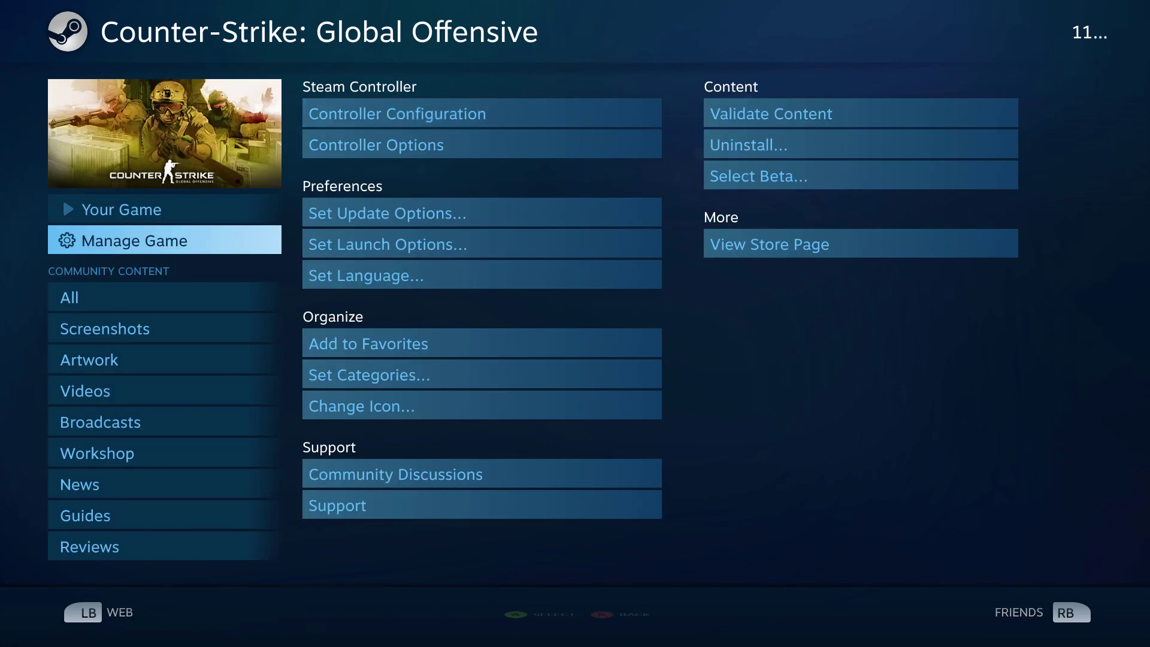
key(Right)
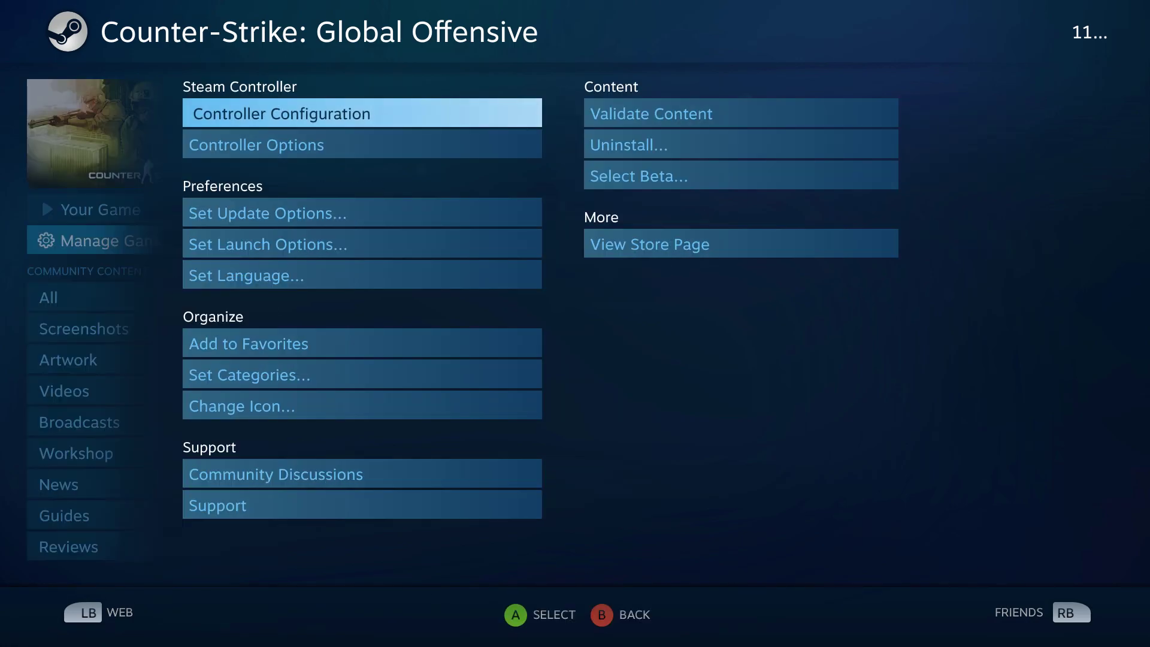
key(Return)
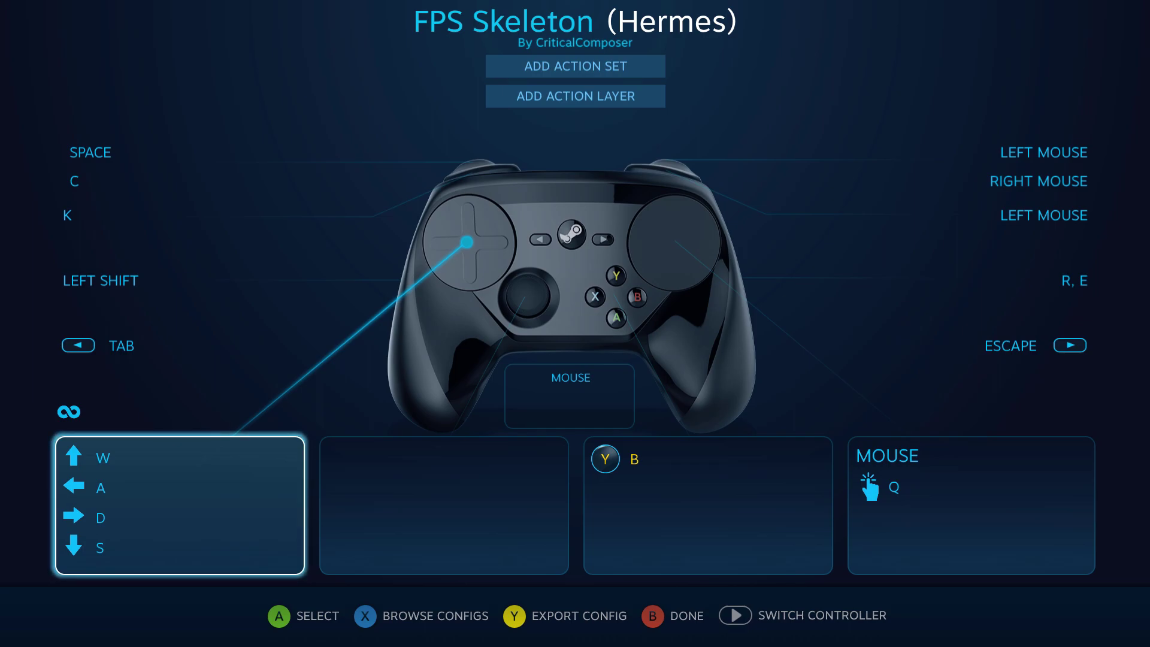
key(Escape)
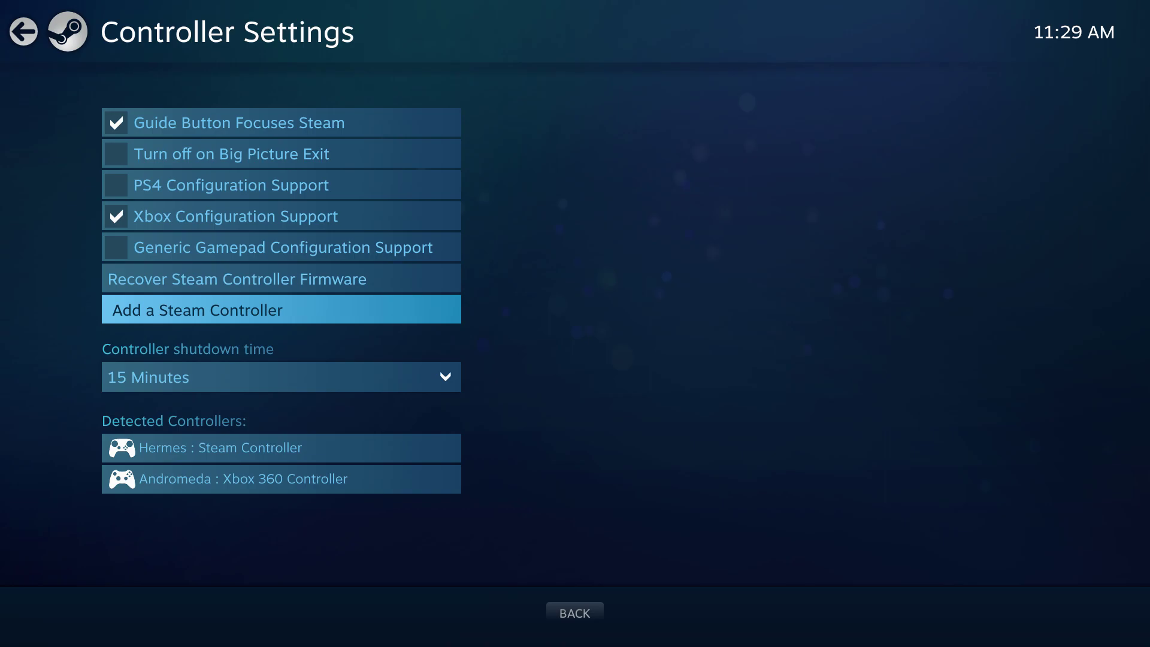
Step: Choose to add a Steam Controller, and switch PS4 Configuration Support on and back off
key(Return)
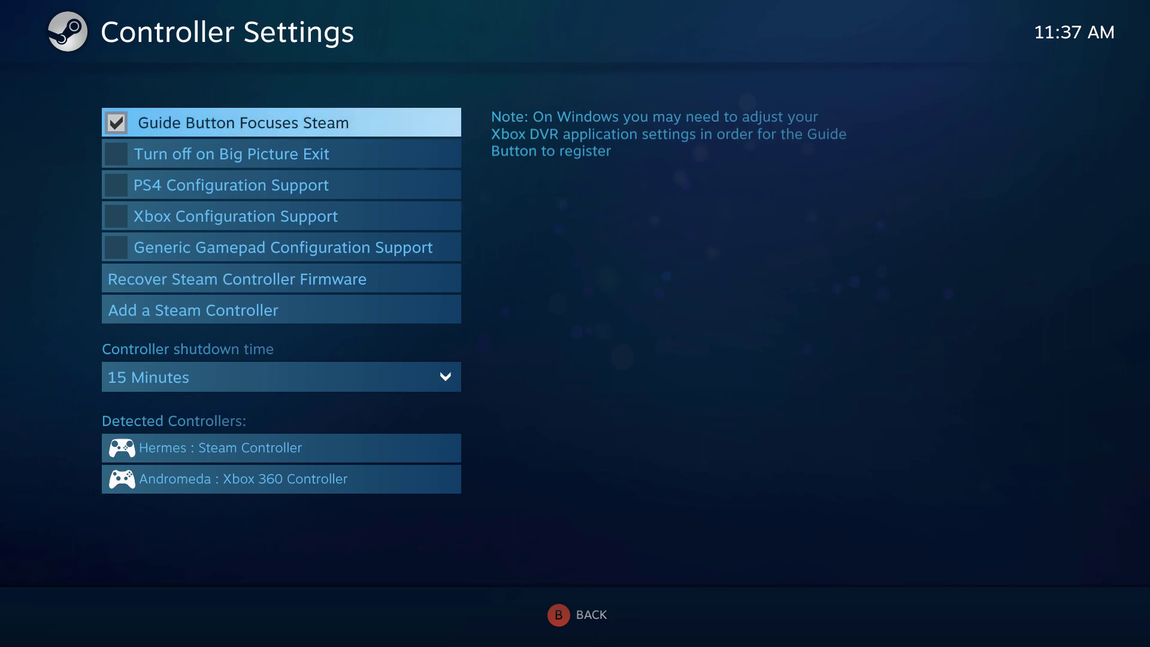
key(Down)
key(Down)
key(Return)
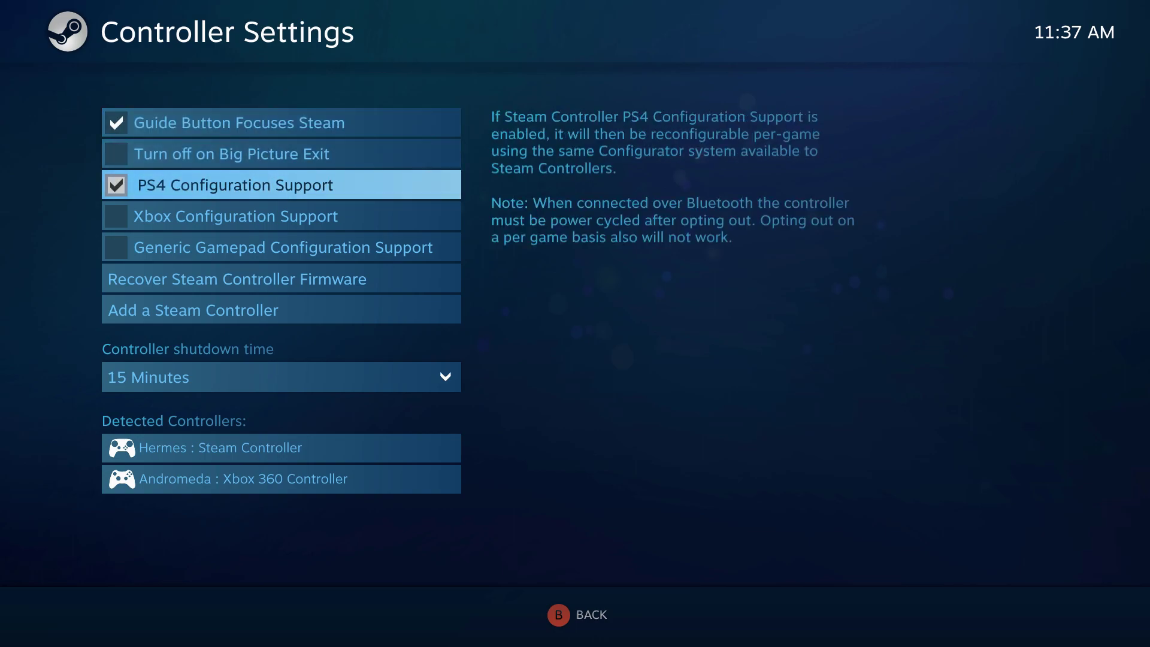
key(Return)
Step: Switch Xbox Configuration Support on and back off
key(Down)
key(Return)
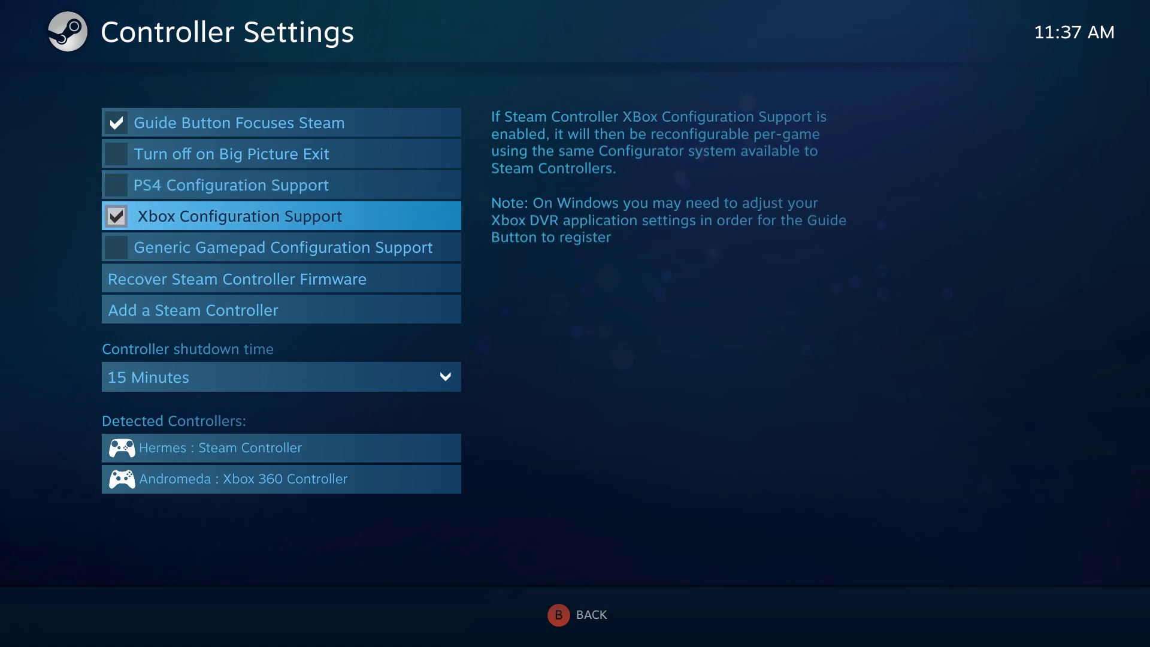
key(Return)
Step: Toggle Generic Gamepad Configuration Support and select the detected Steam Controller named Hermes
key(Down)
key(Return)
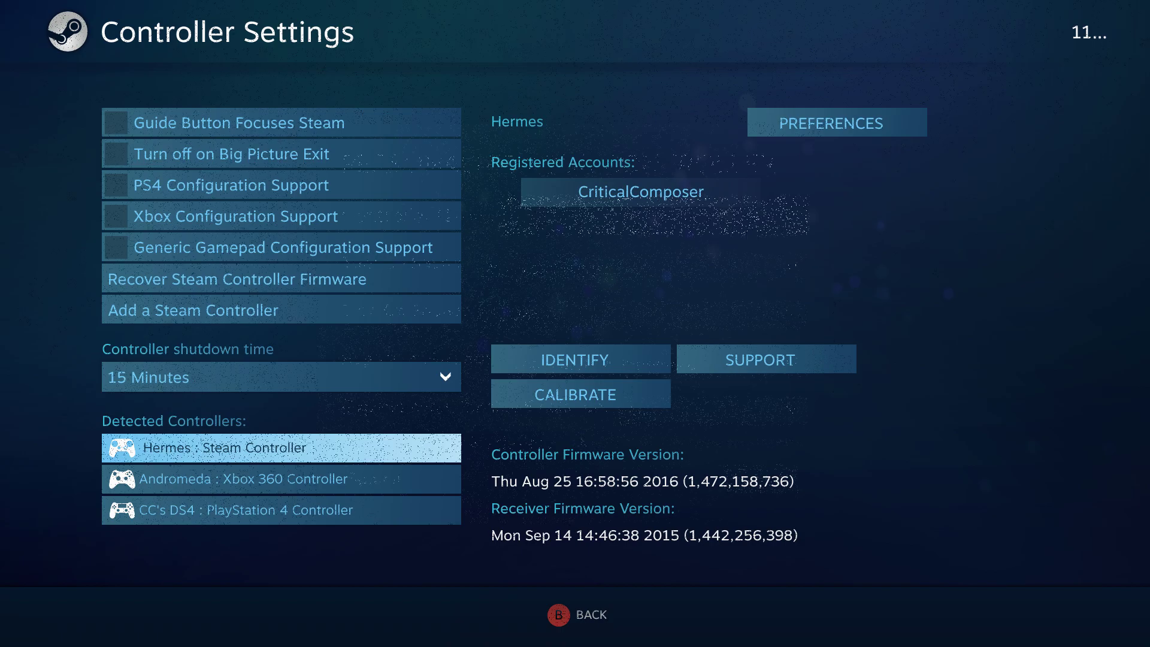
key(Return)
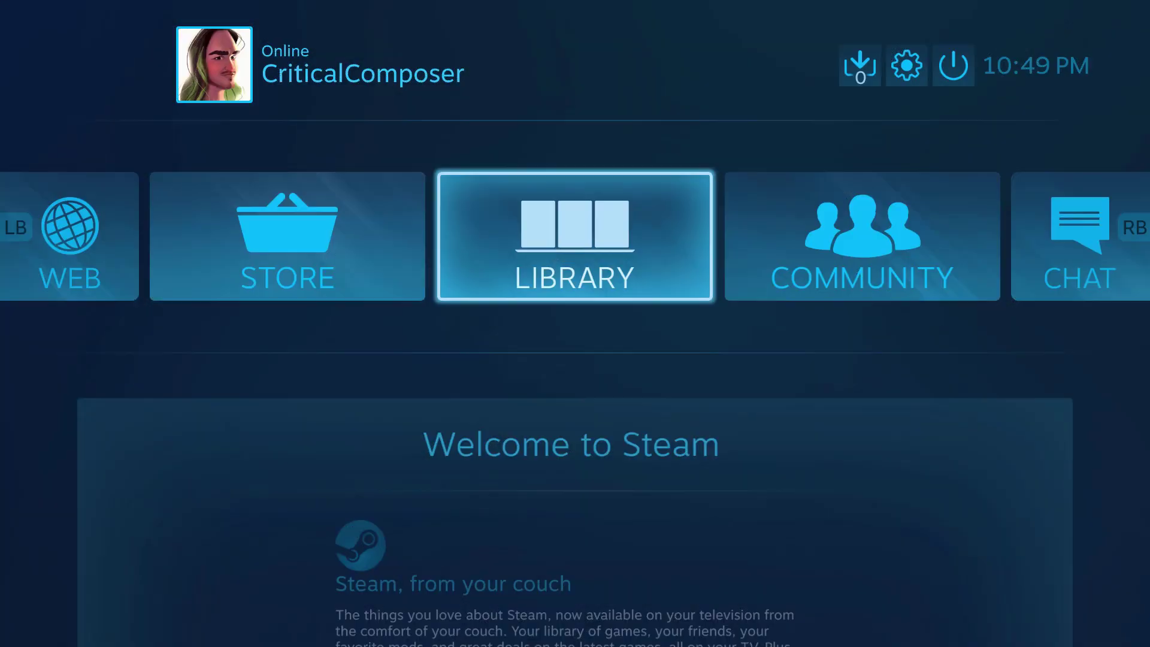
Step: Open Quake Champions from the library and bring up its controller configuration
key(Return)
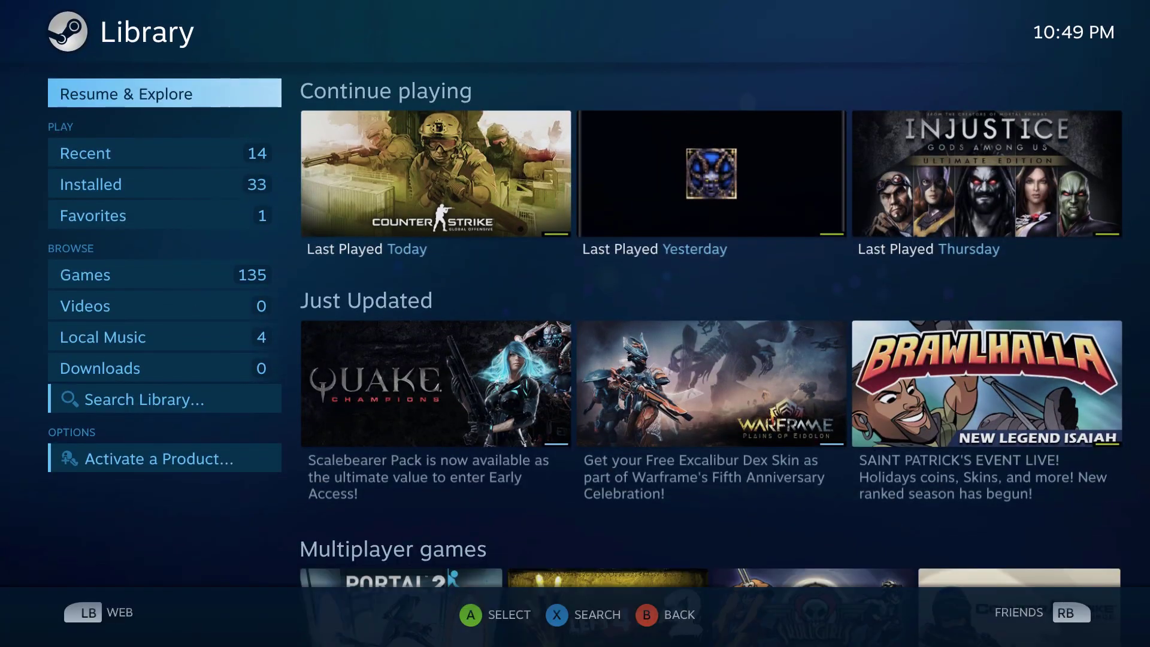
key(Right)
key(Down)
key(Return)
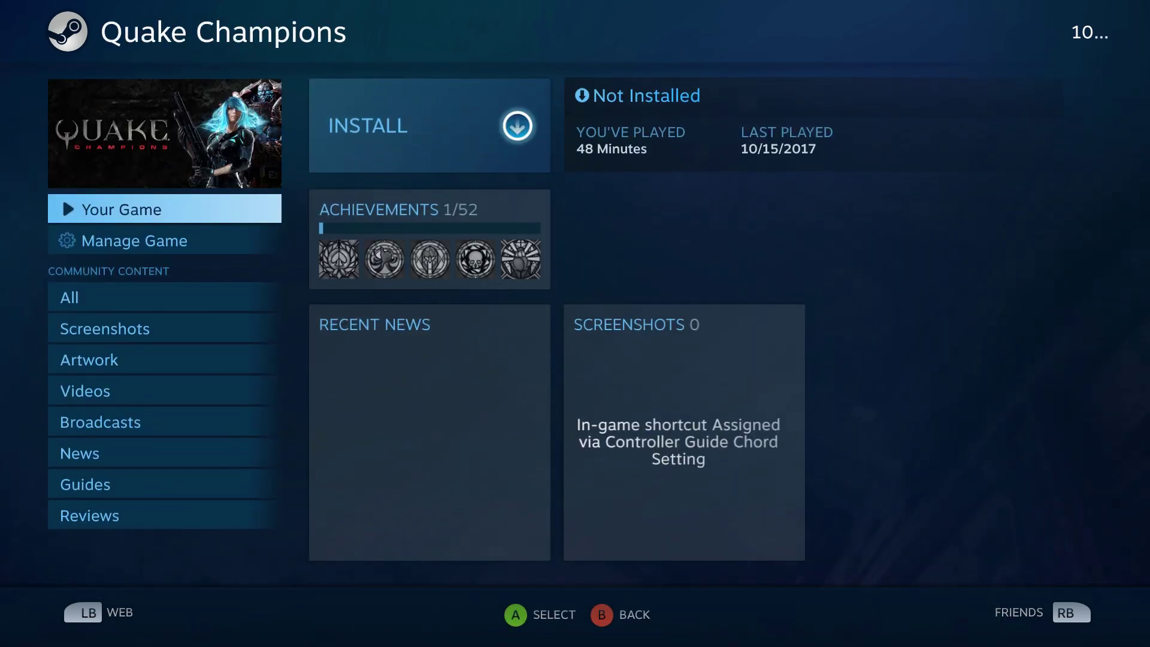
key(Down)
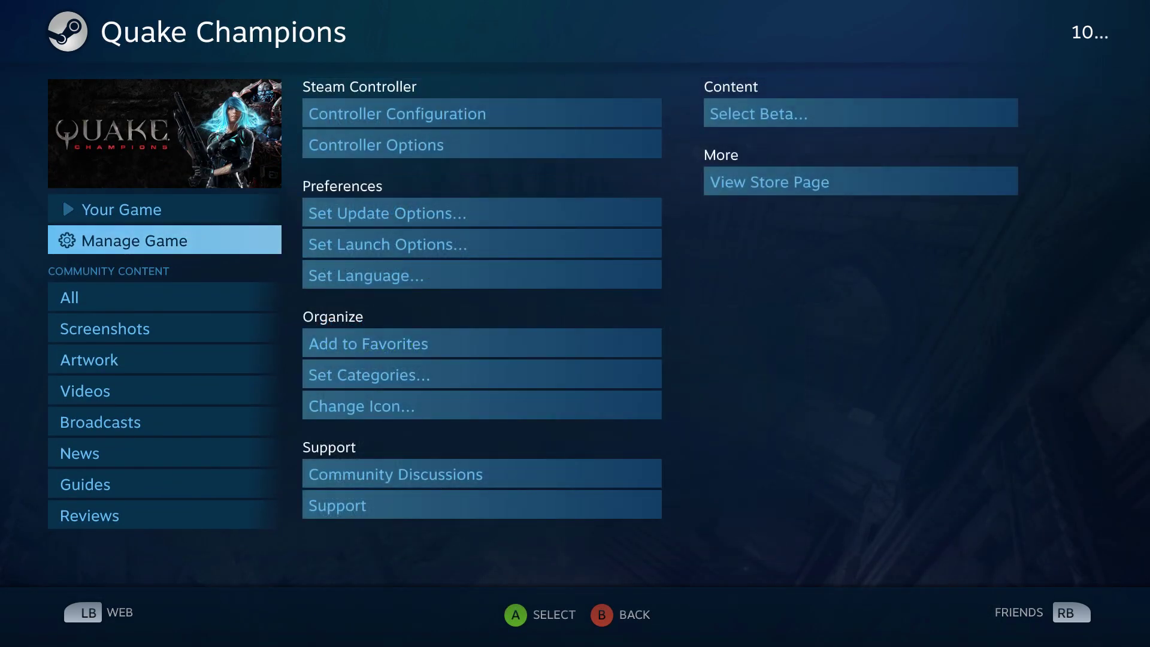
key(Right)
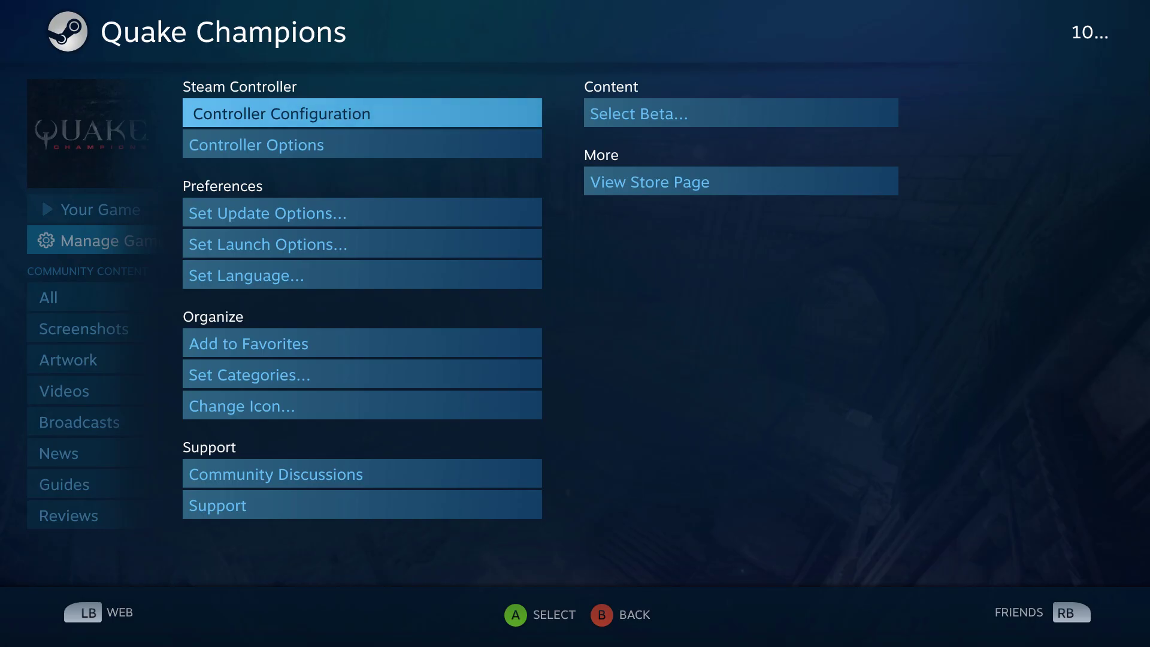
key(Return)
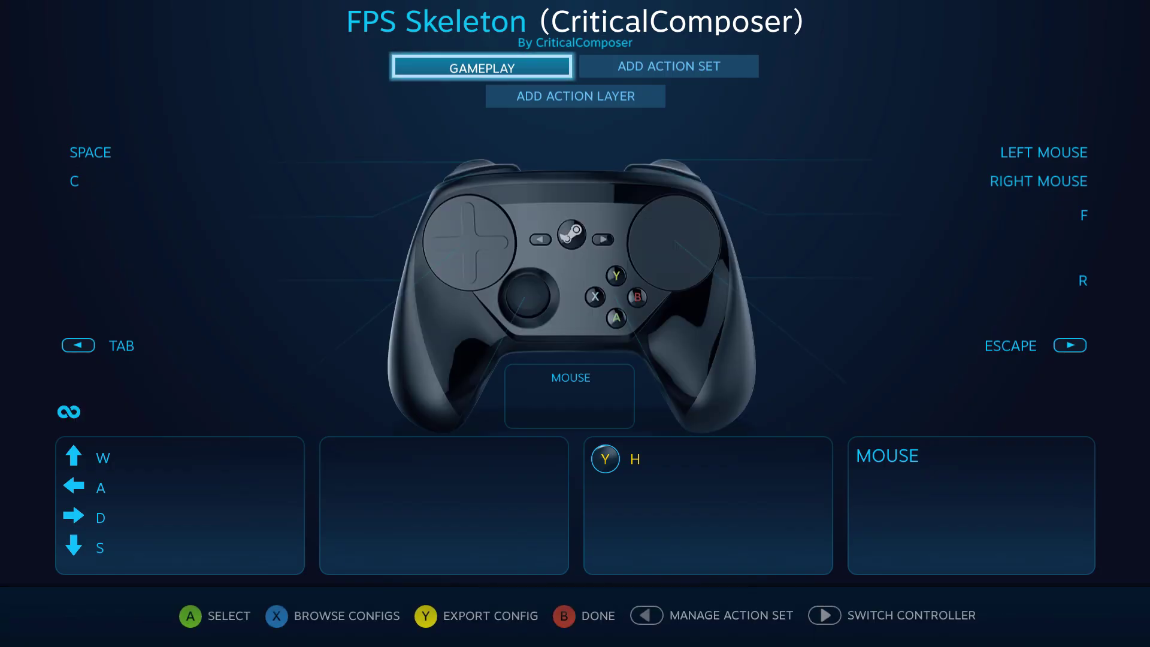
Step: Open the face buttons' Button Pad settings in the FPS Skeleton configuration and bring up the X button's binding
key(Down)
key(Down)
key(Left)
key(Up)
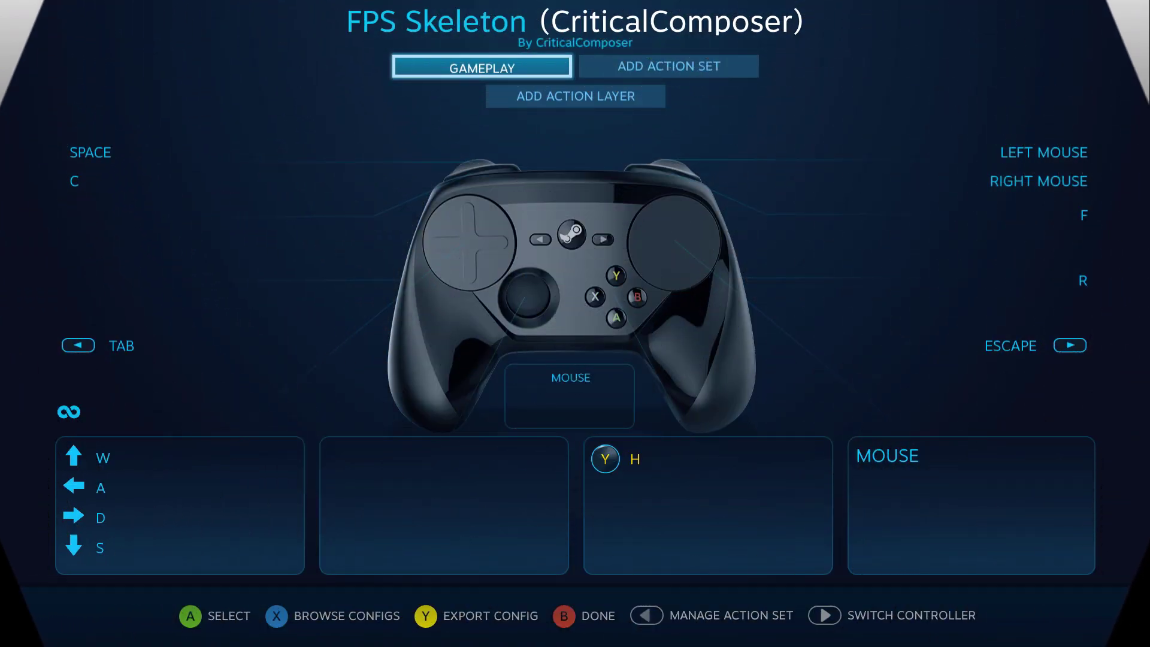
key(Down)
key(Down)
key(Return)
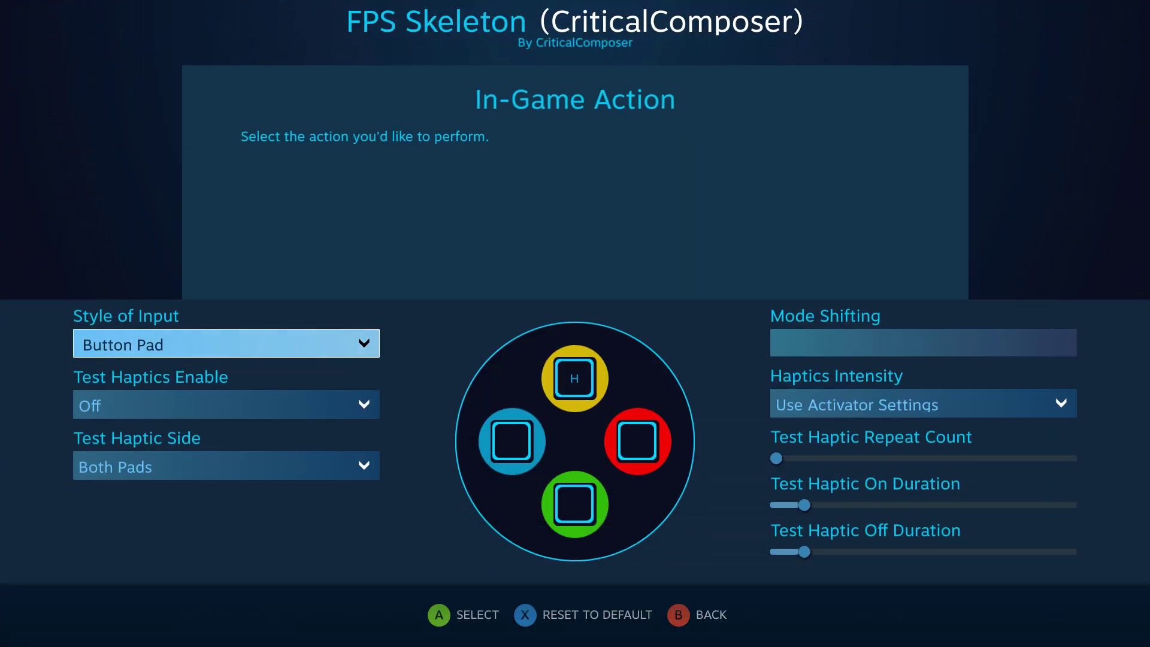
key(Left)
key(Return)
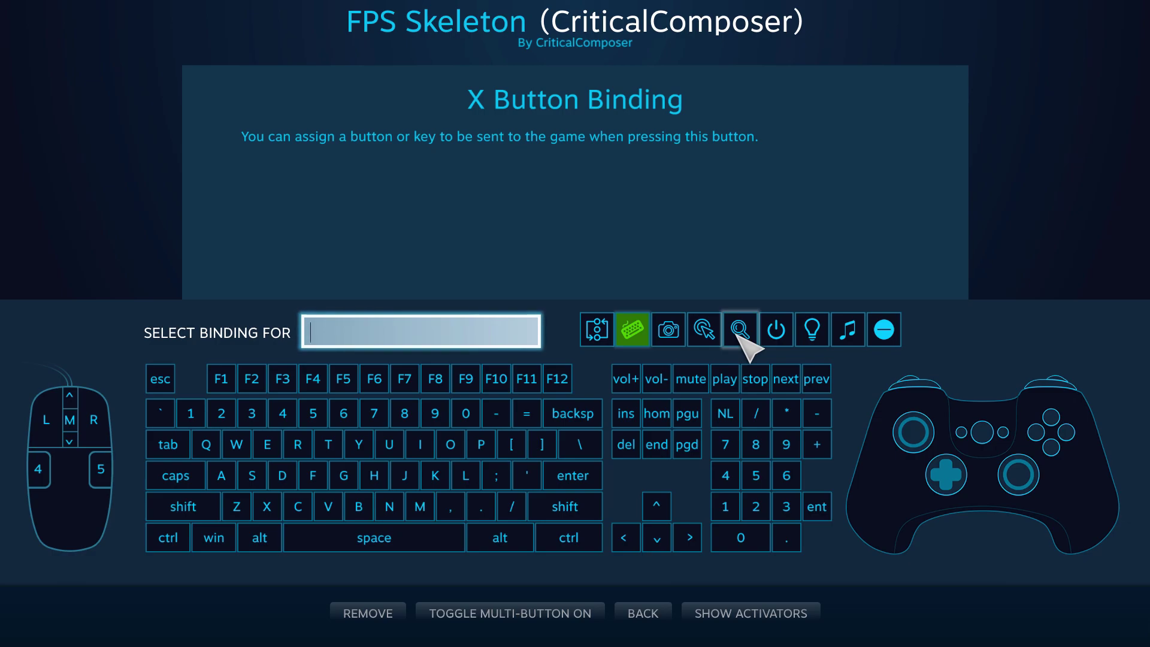
Step: View the Steam music action options for the X button binding and cancel without assigning one
click(847, 330)
click(586, 331)
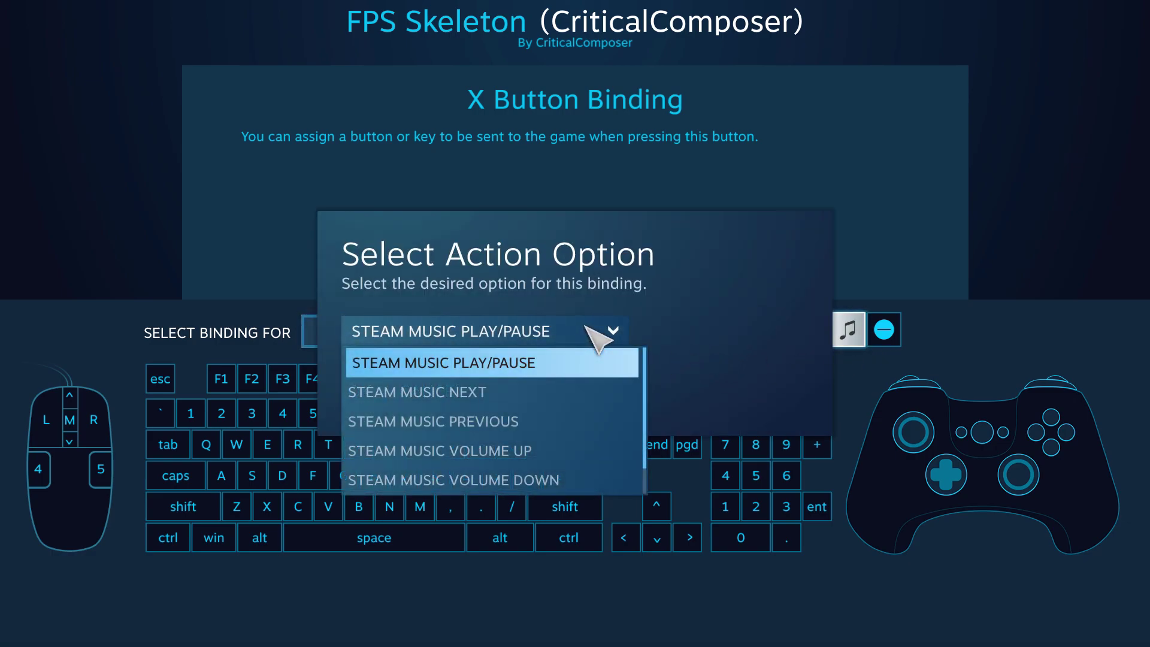
click(584, 328)
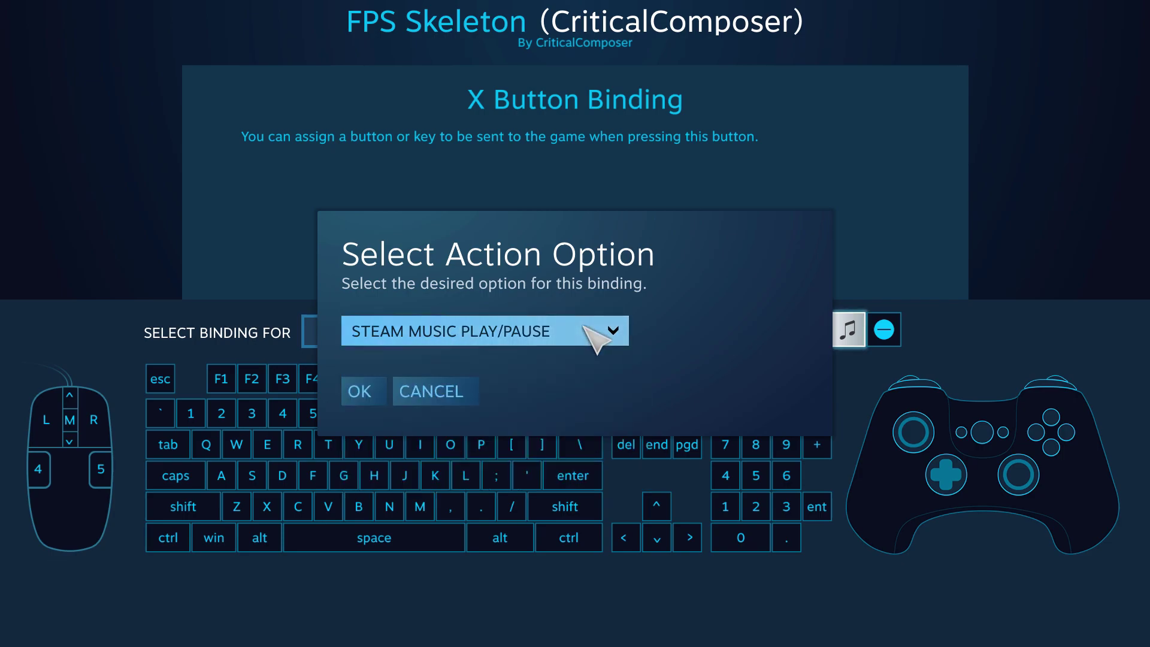
click(420, 391)
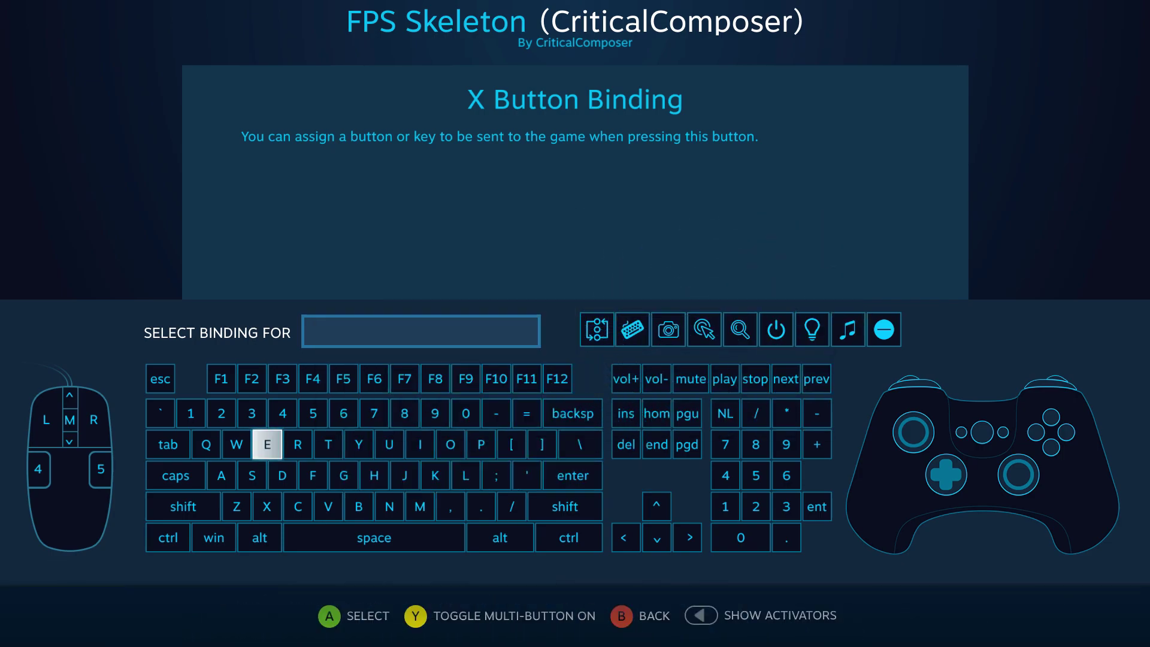
Step: Turn on multi-button binding for the X button and assign the keys R, T, G, H, J, U and I
key(y)
click(297, 444)
click(328, 445)
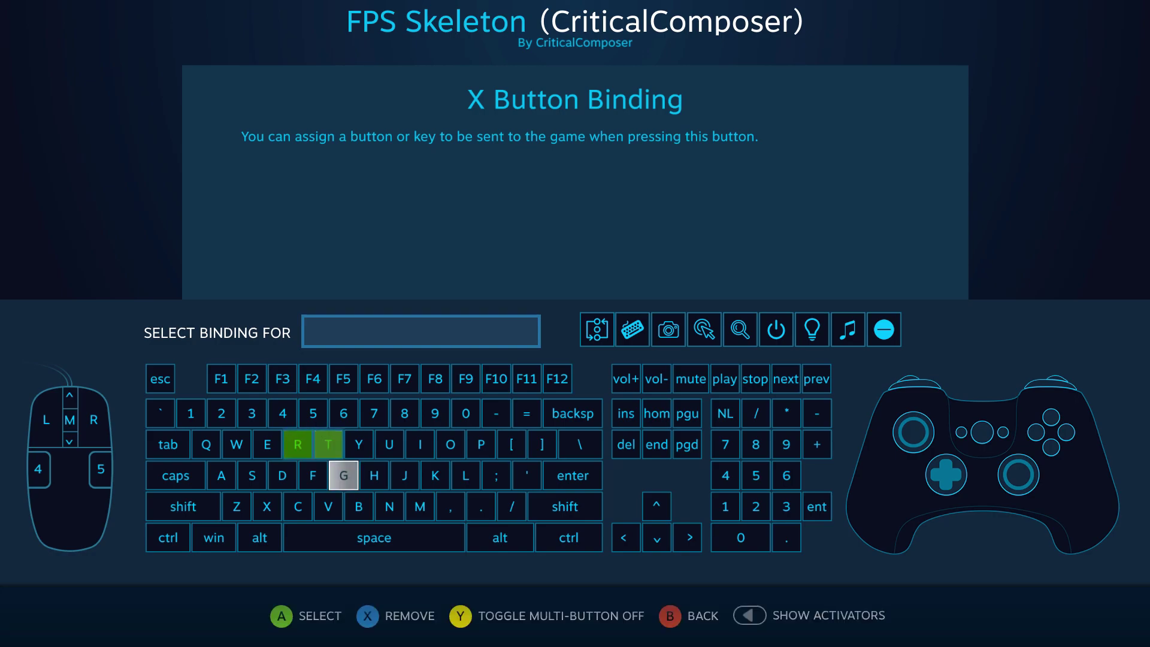
click(343, 475)
click(374, 476)
click(404, 476)
click(388, 444)
click(419, 444)
key(Escape)
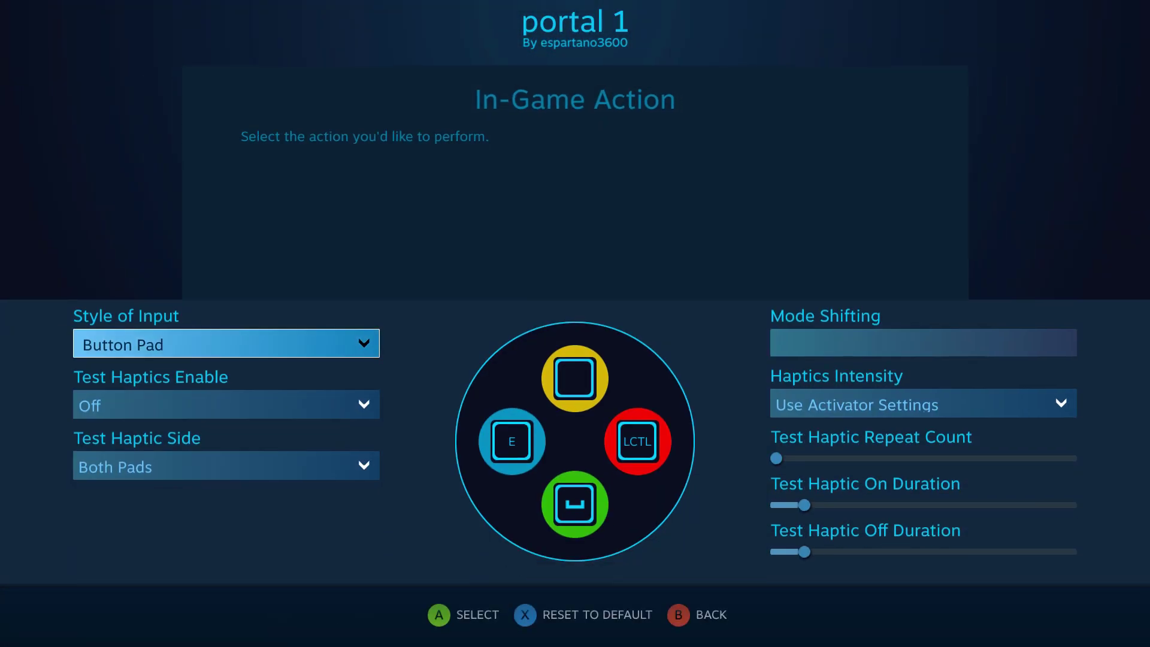
Step: Examine the X button binding and the input style settings in the portal 1 configuration
key(Return)
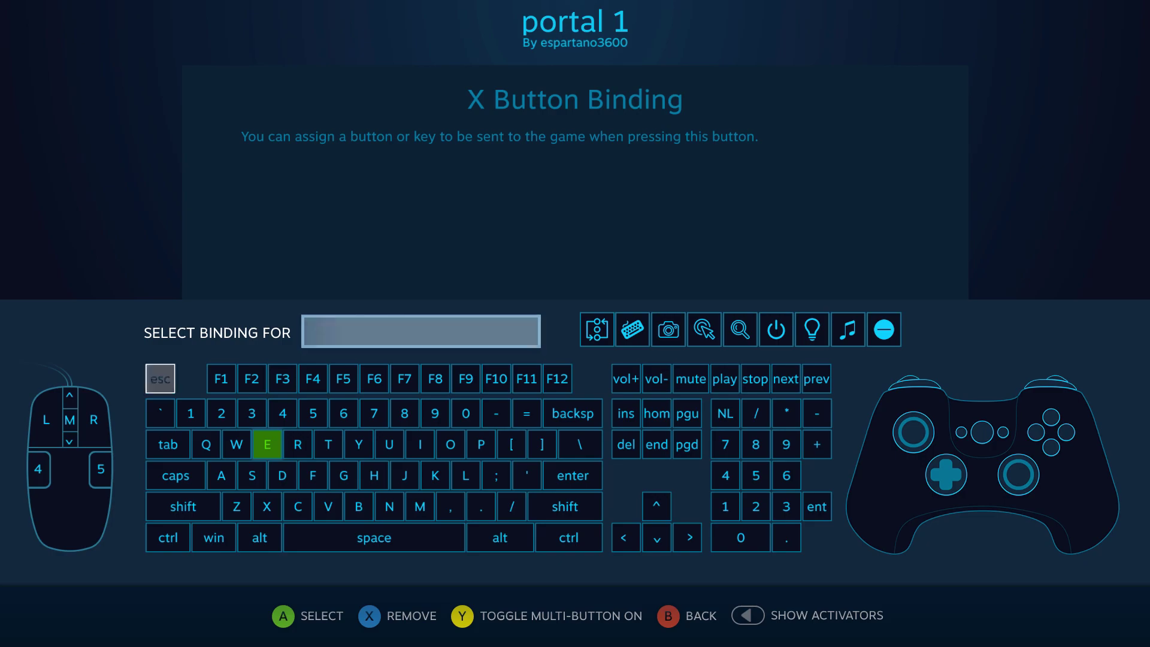
key(Escape)
key(Right)
key(Left)
key(Escape)
key(Return)
key(Return)
key(Down)
key(Down)
key(Down)
key(Up)
key(Up)
key(Up)
key(Up)
key(Up)
key(Up)
key(Escape)
key(Right)
key(Down)
key(Down)
key(Down)
key(Return)
key(Down)
key(Down)
key(Right)
key(Right)
key(Down)
key(Escape)
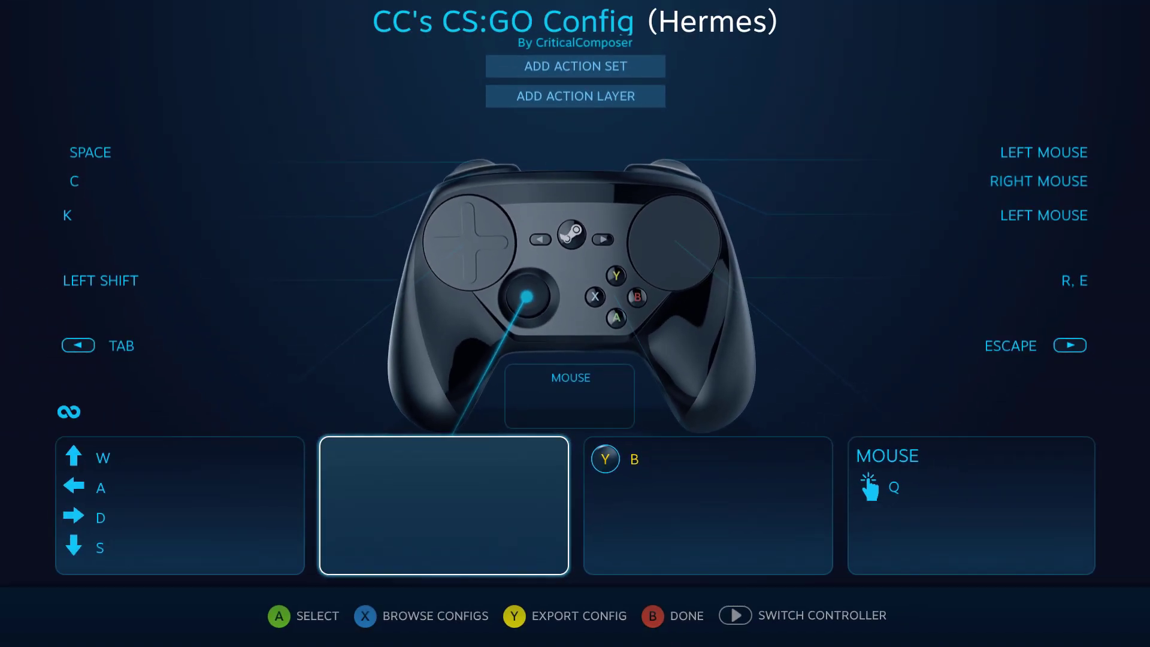
Step: Browse the importable Counter-Strike: Global Offensive configurations through the Recommended, Personal, Your Friends, Community and Templates categories
key(x)
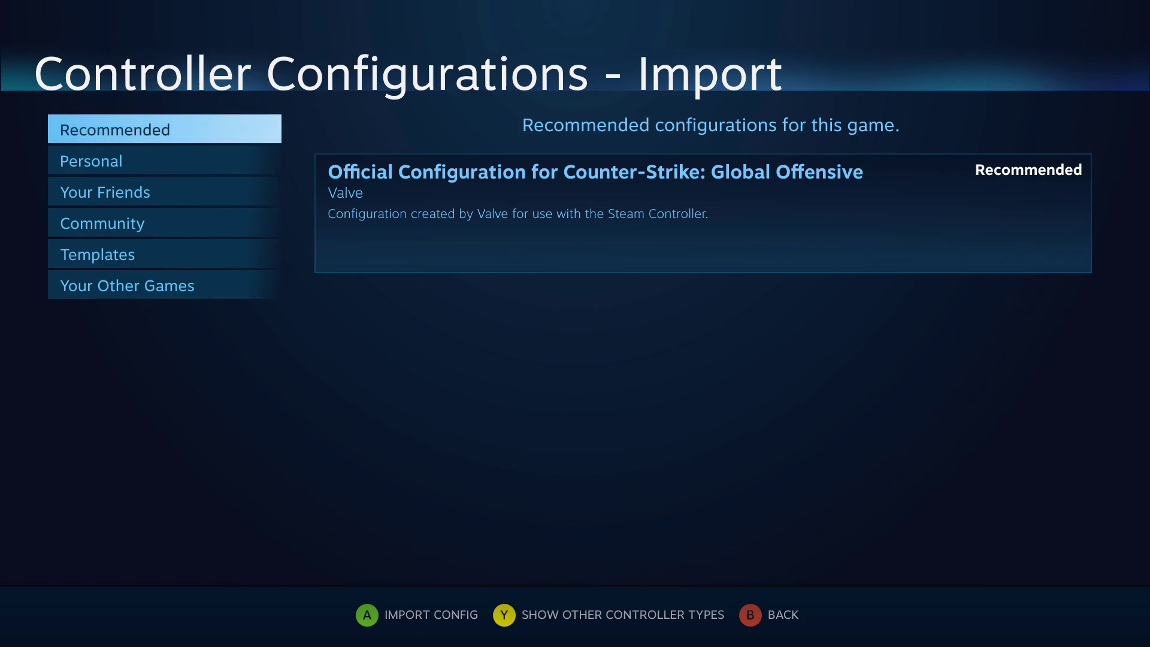
key(Down)
key(Down)
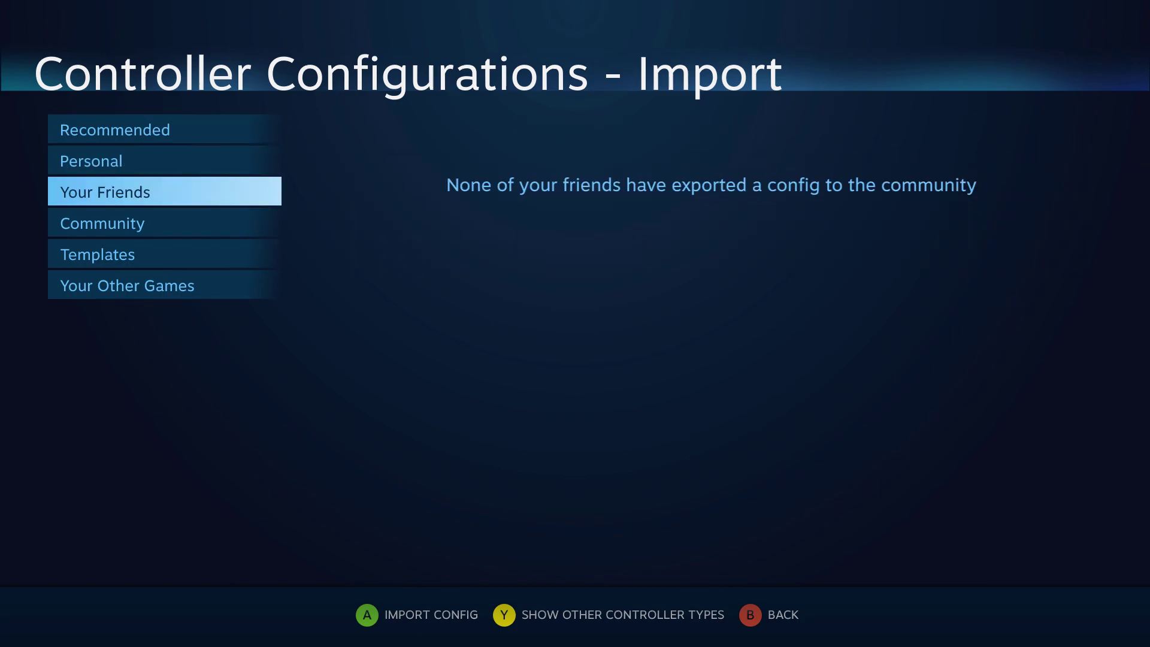
key(Down)
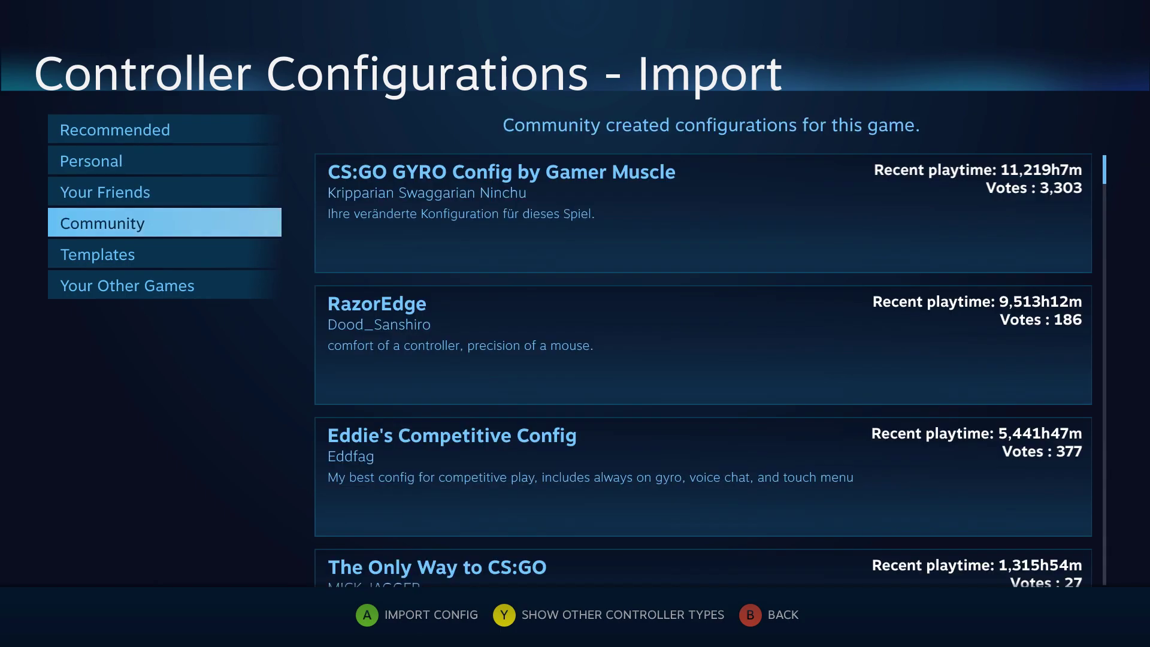
key(Down)
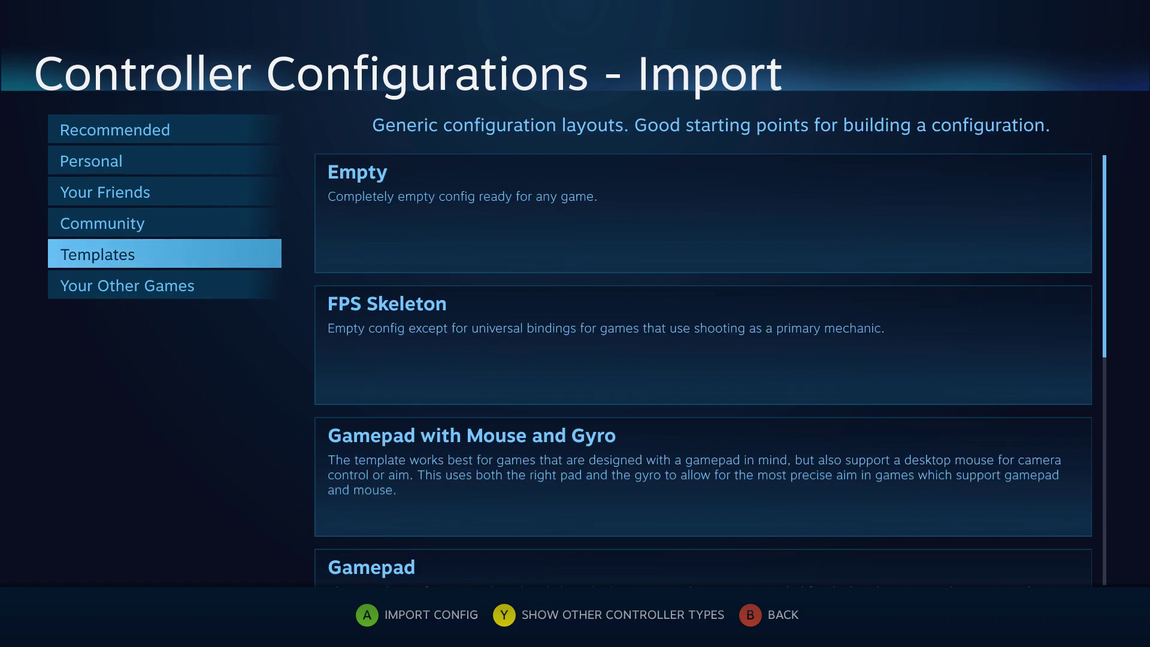
key(Up)
key(Up)
key(Up)
key(Up)
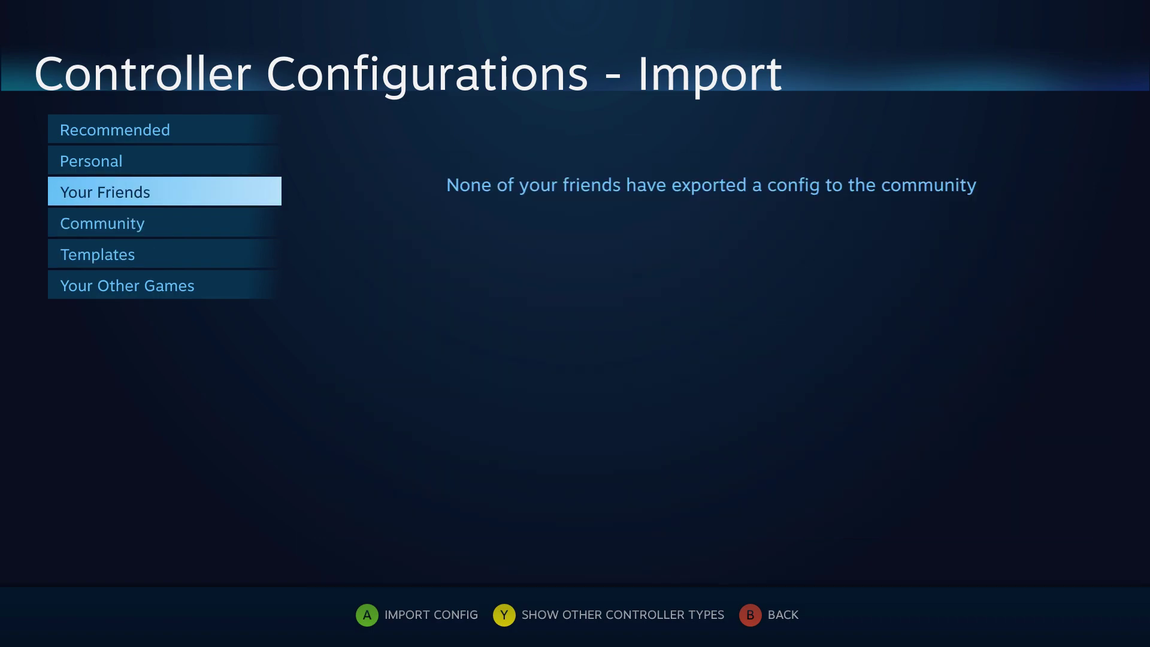
Step: Preview the recommended Official Configuration for Counter-Strike: Global Offensive and compare its In-Game, Menu and Buy control sets
key(Right)
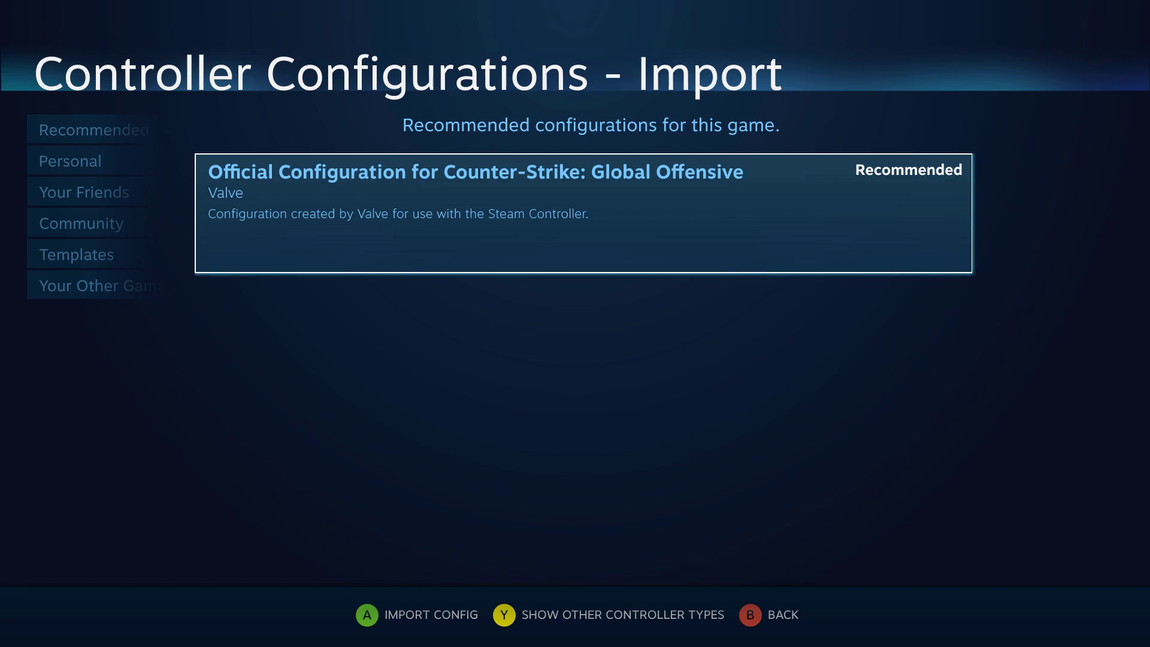
key(Return)
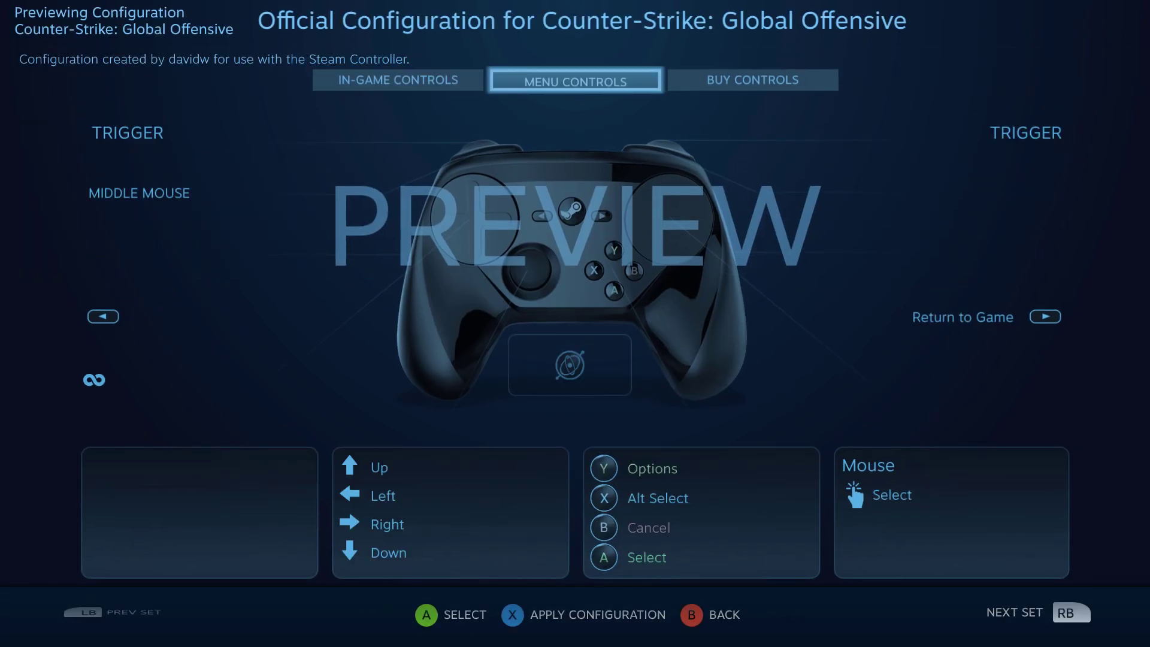
key(Right)
key(Left)
key(Left)
key(Right)
key(Right)
key(Left)
key(Left)
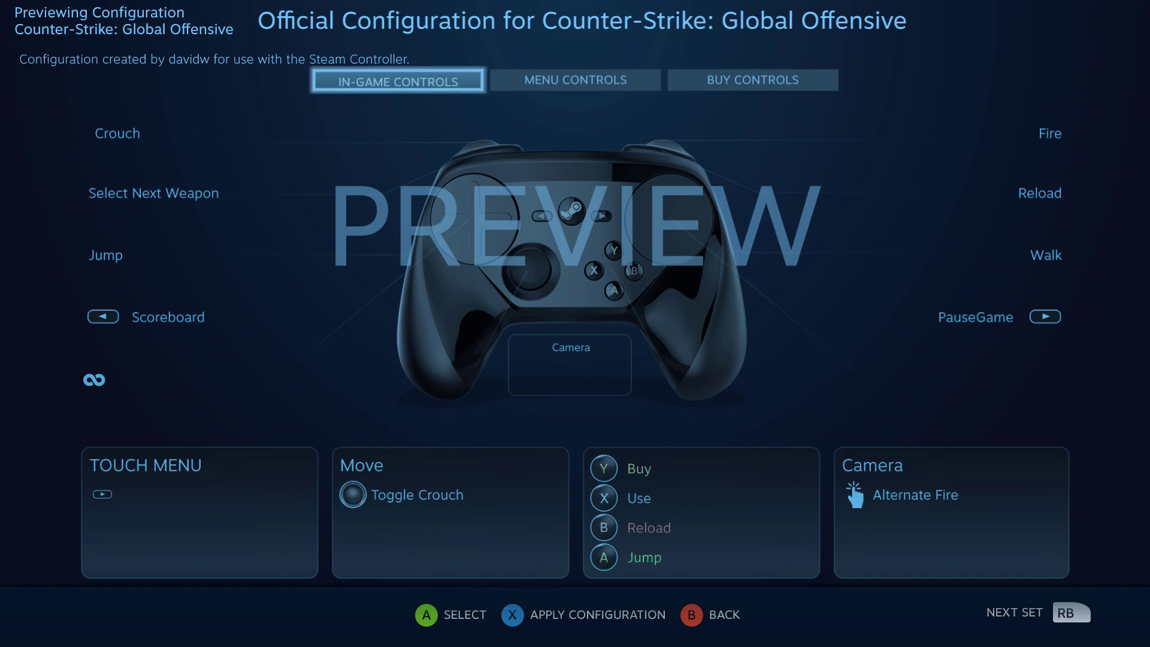
key(Escape)
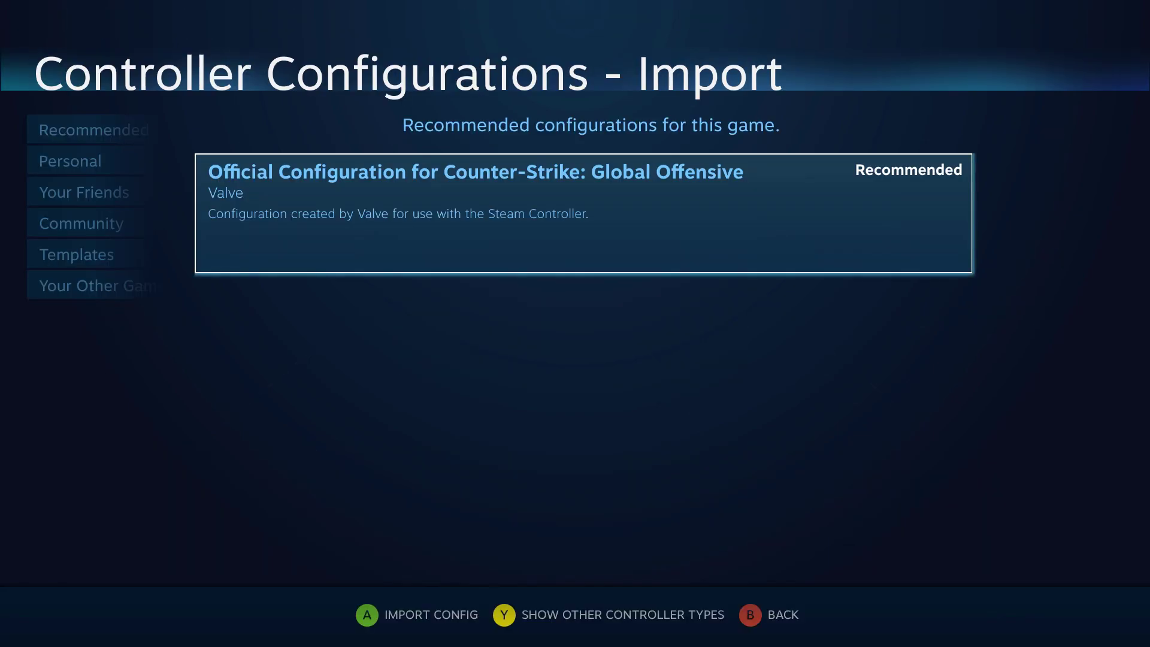
Step: Look through the Community configurations, sorting them by votes and back by play time
key(Left)
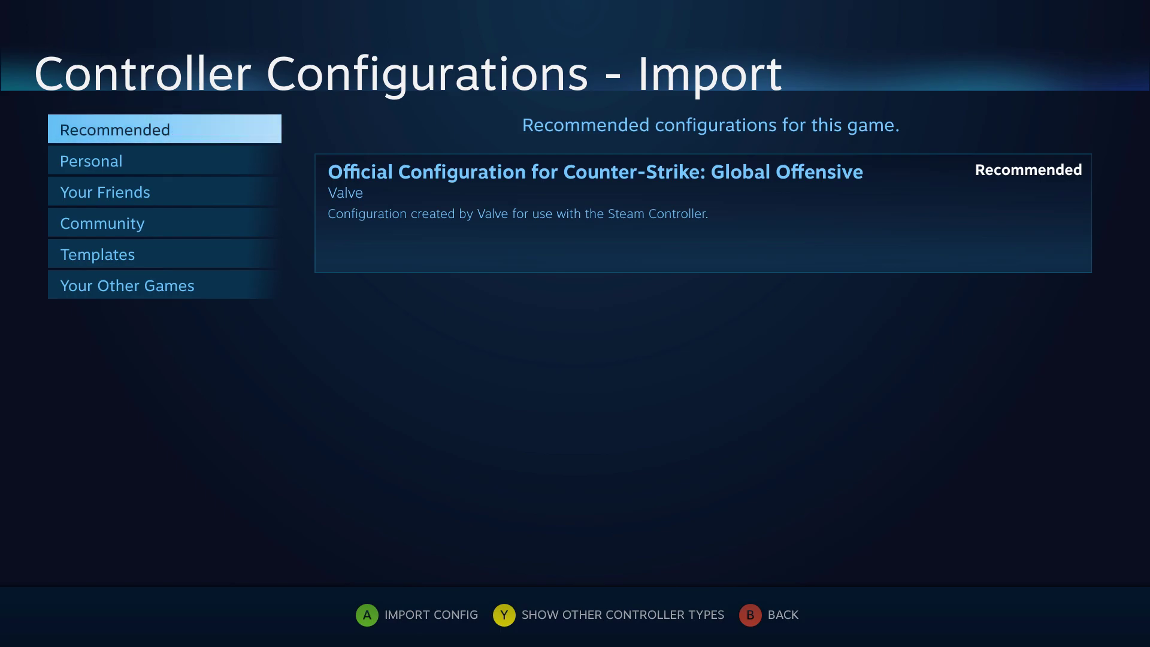
key(Down)
key(Down)
key(Down)
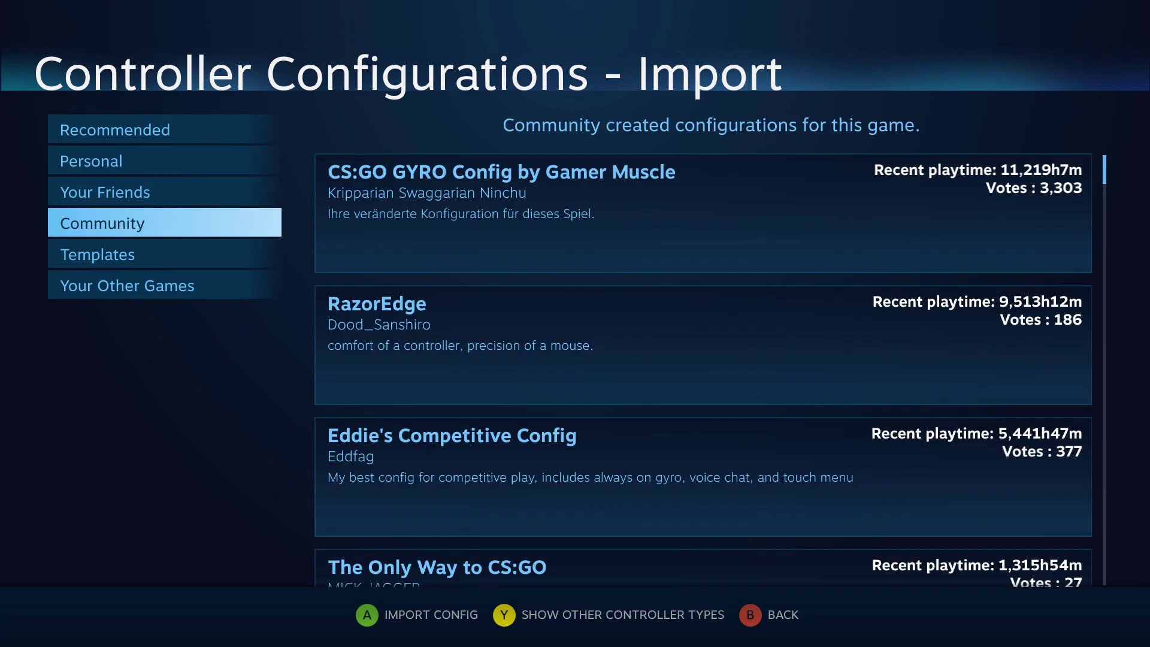
key(Right)
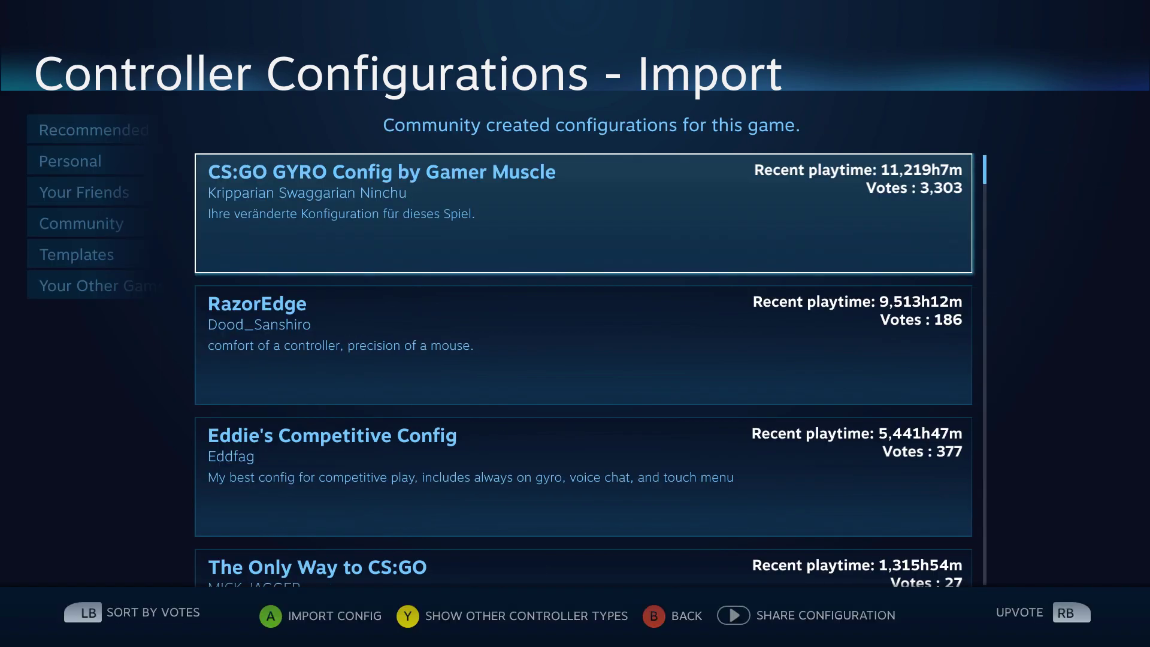
key(Down)
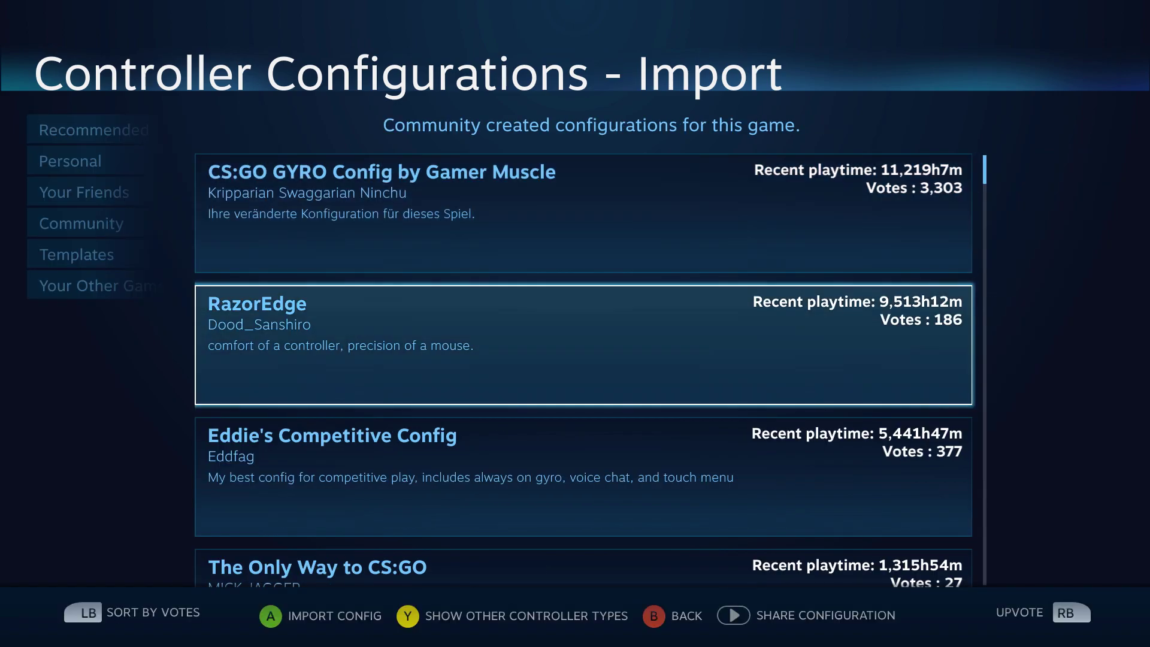
key(Page_Up)
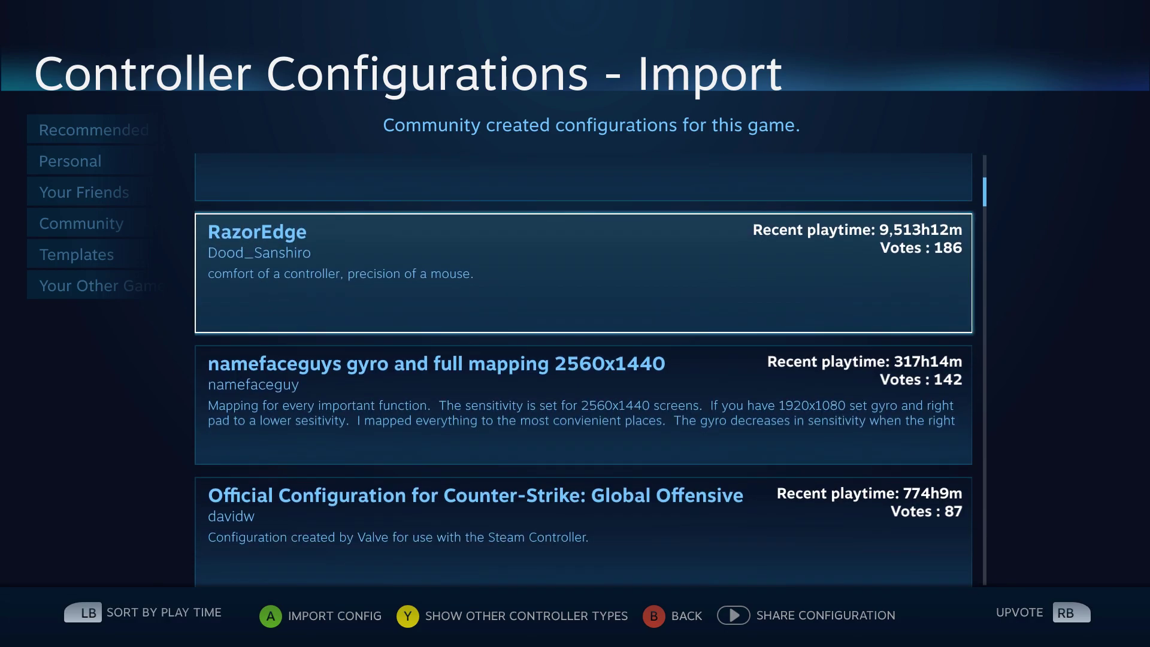
key(Page_Up)
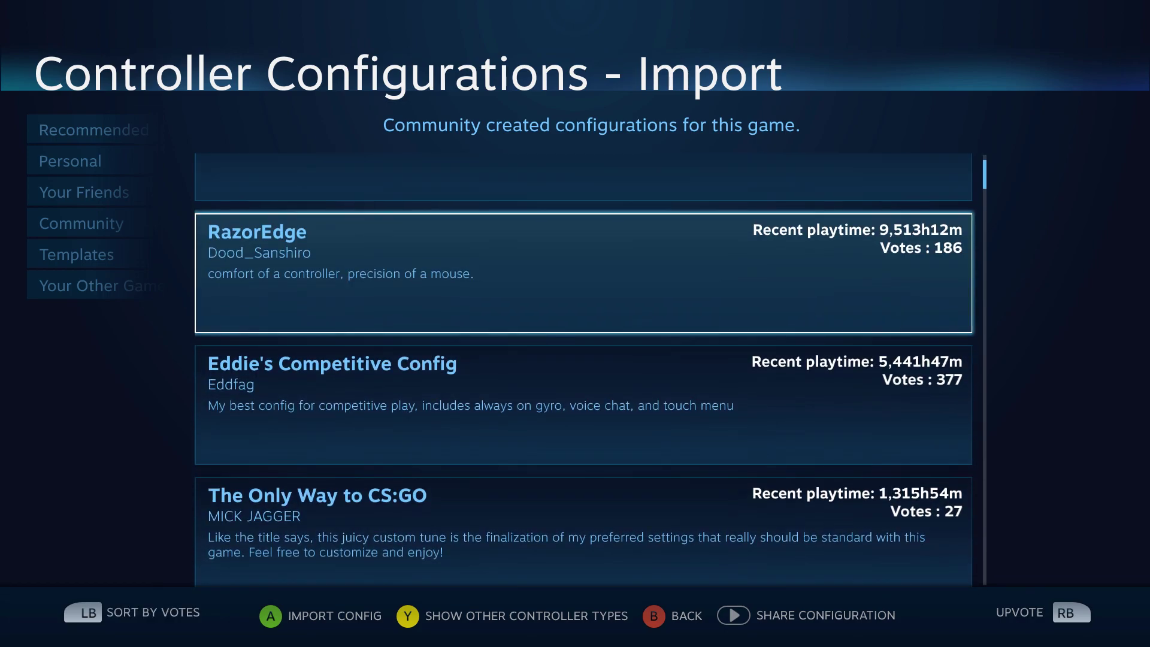
key(Down)
key(Up)
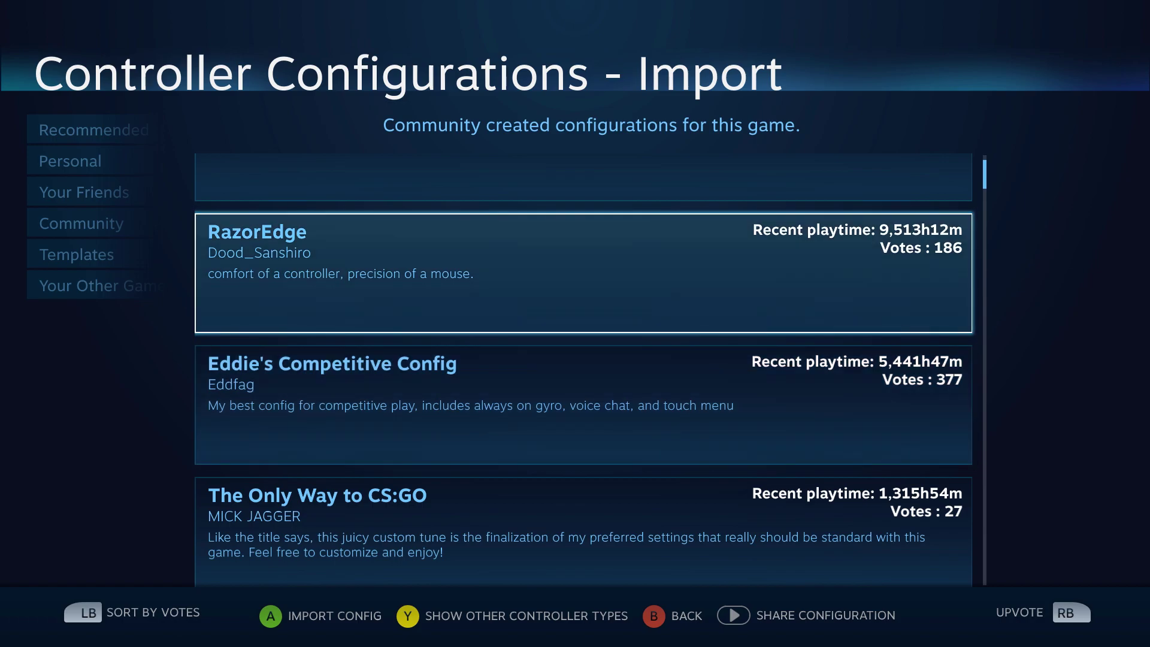
key(Page_Down)
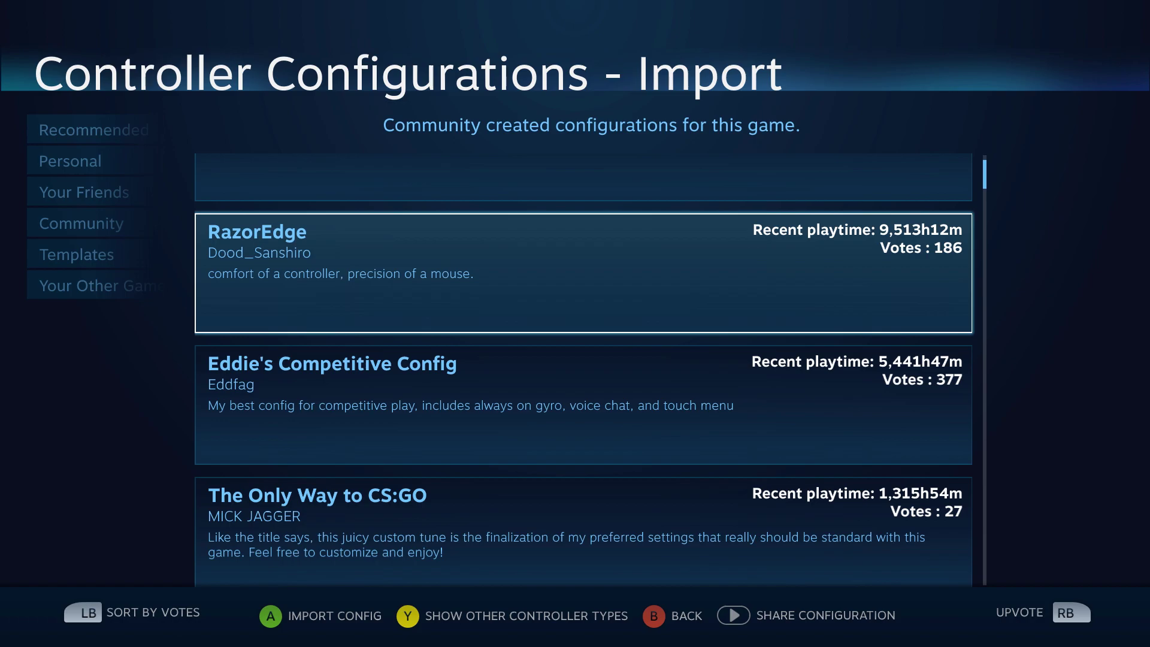
Step: Show configurations for other controller types and look through the Community list
key(y)
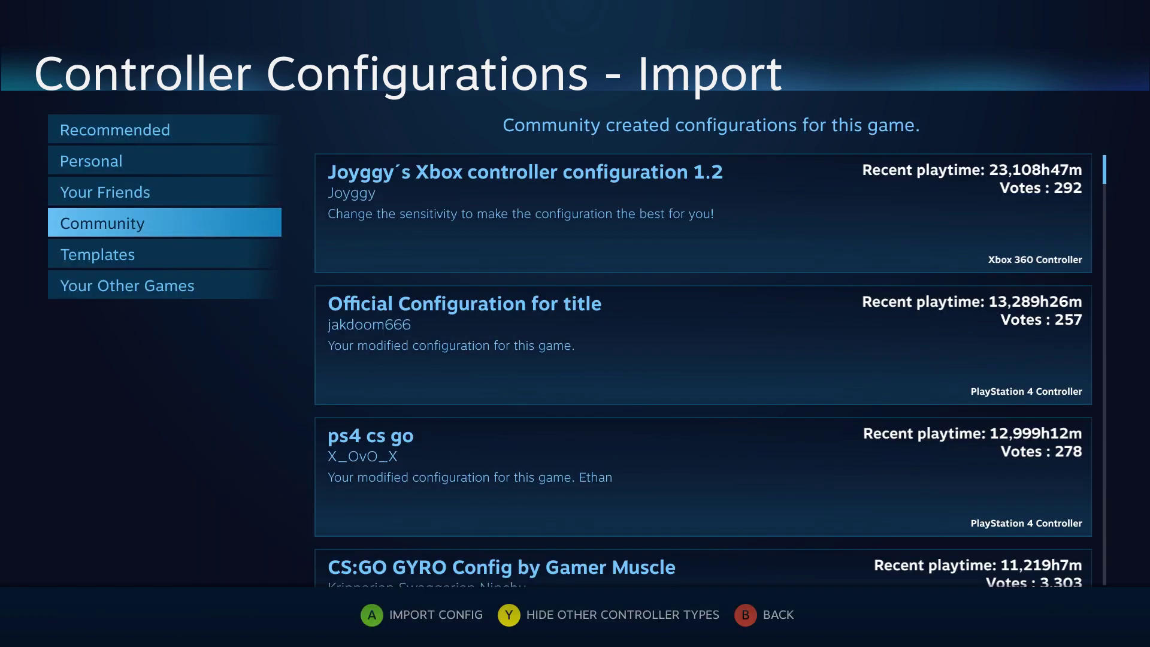
key(Right)
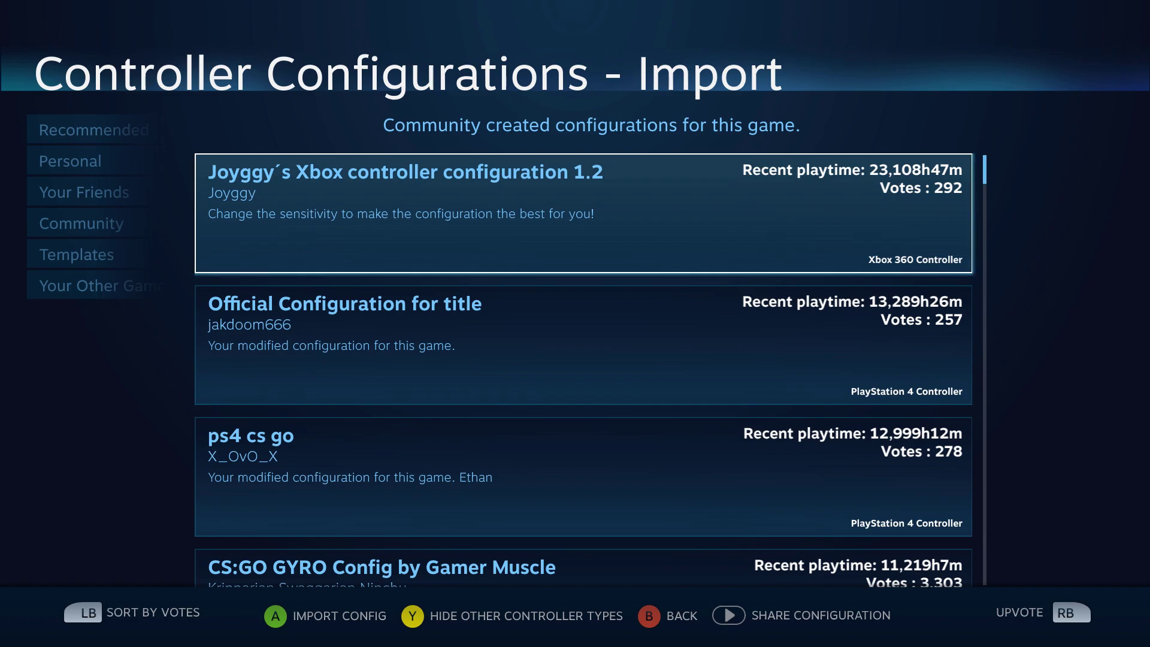
key(Down)
key(Down)
key(Down)
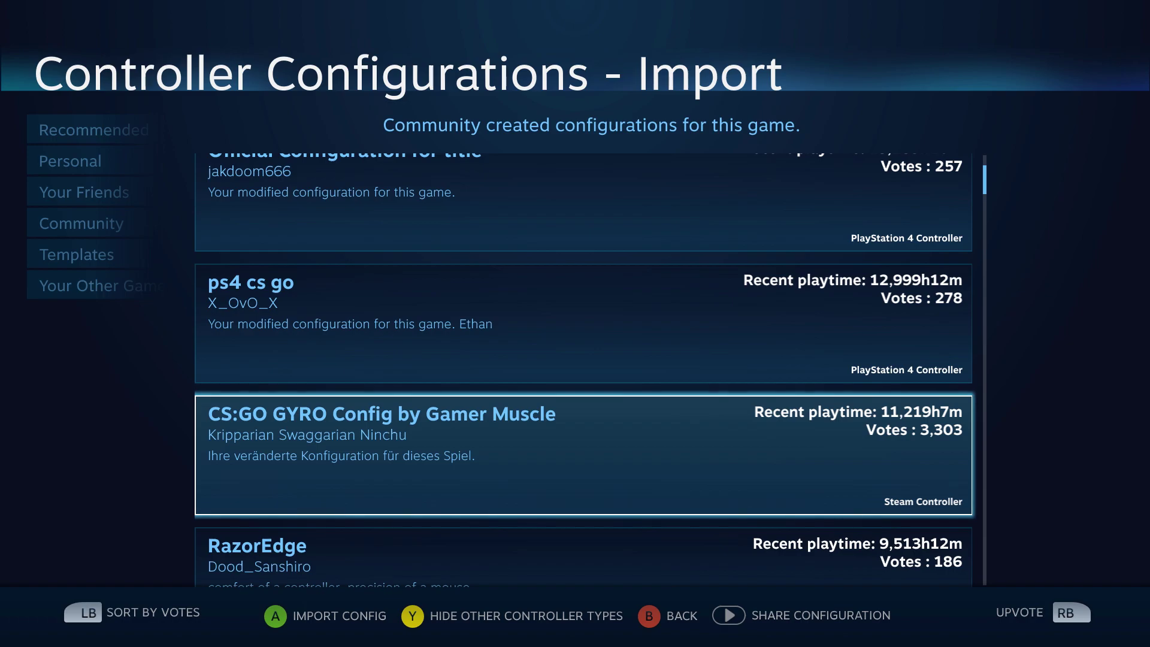
key(Up)
key(Up)
key(Up)
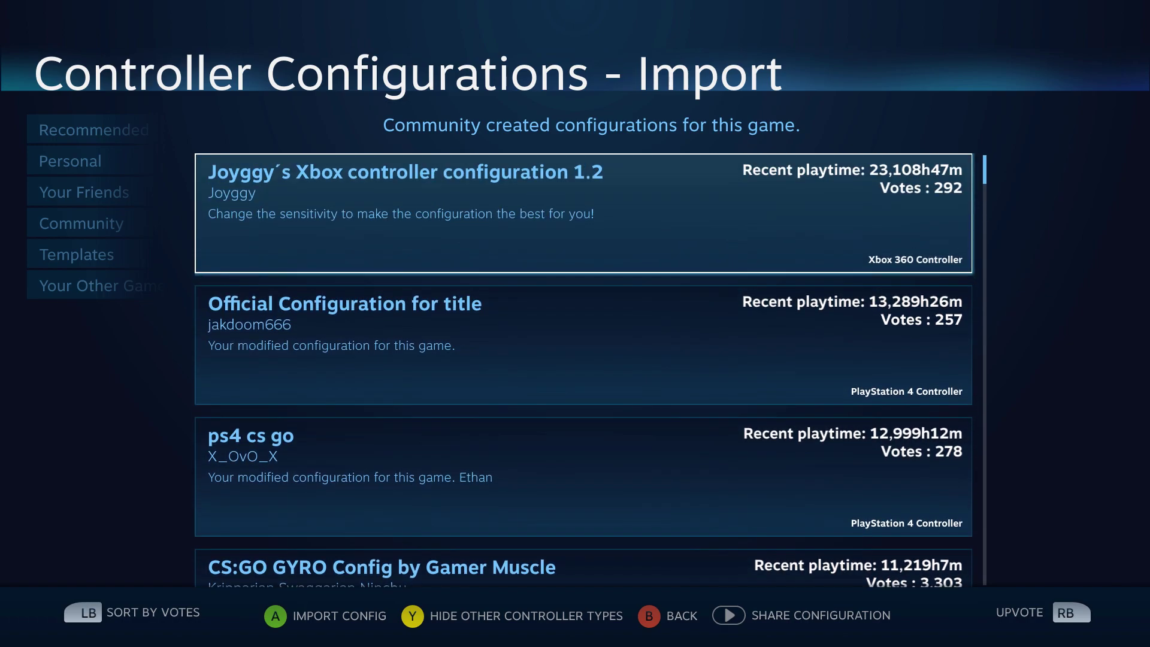
Step: Preview the Community configuration CS:GO GYRO Config by Gamer Muscle and apply it to the controller
key(Down)
key(Down)
key(Down)
key(Return)
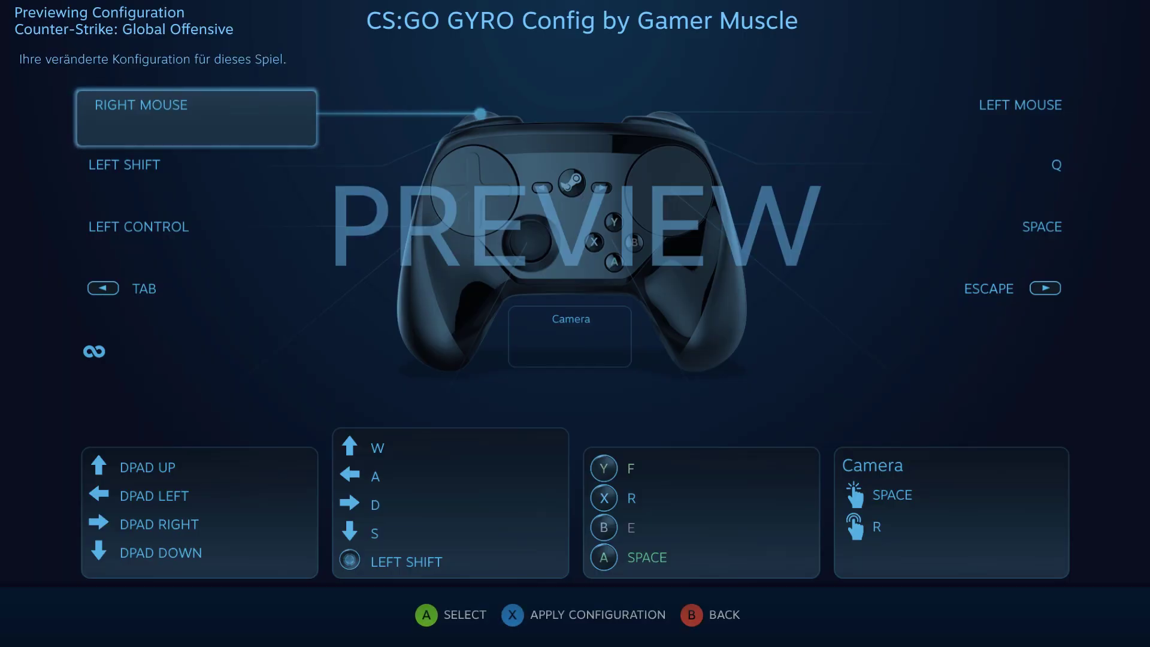
key(x)
key(Right)
key(Right)
key(Right)
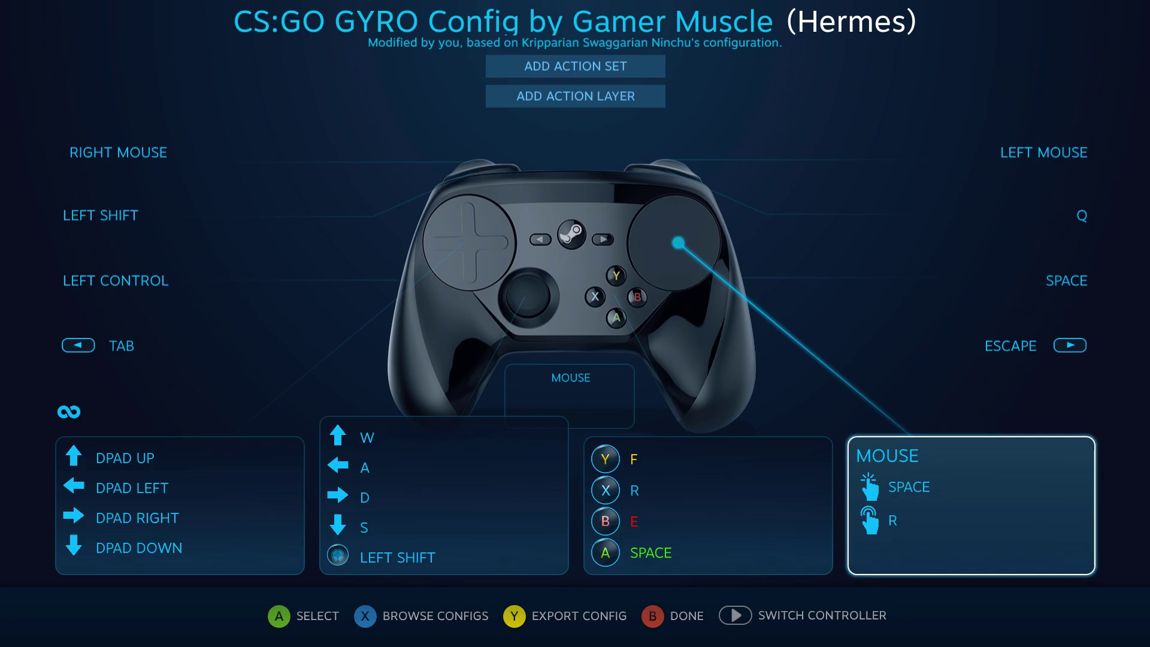
Step: Look through the generic configuration templates and preview Keyboard (WASD) and Mouse
key(x)
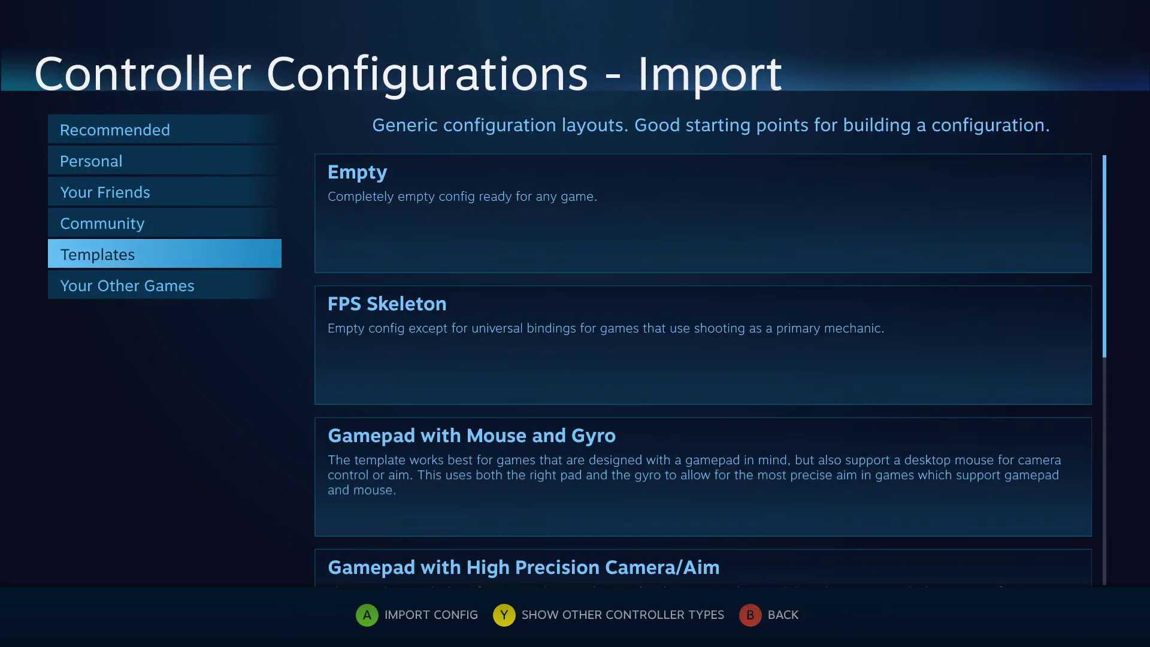
key(Right)
key(Down)
key(Down)
key(Down)
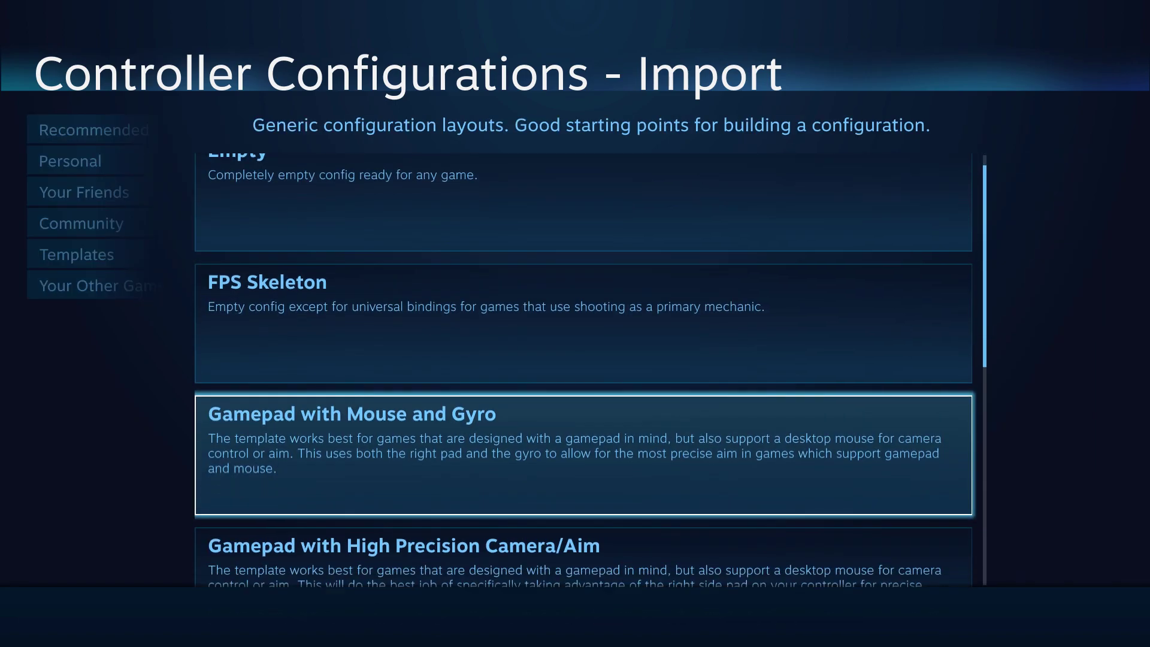
key(Down)
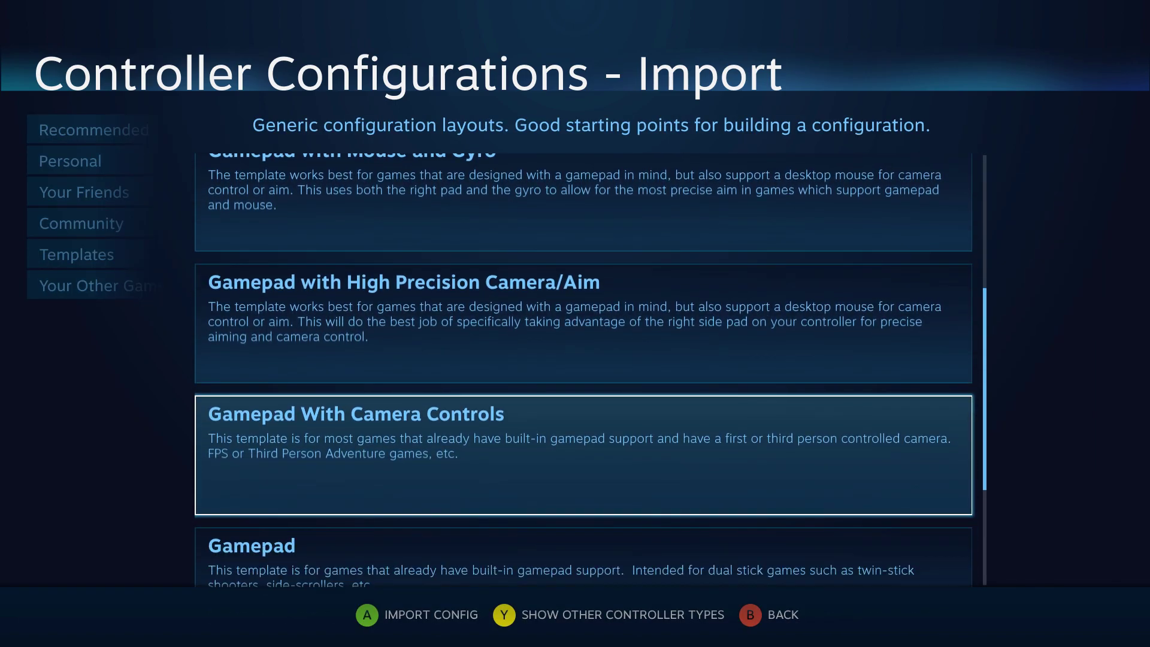
key(Down)
key(Down)
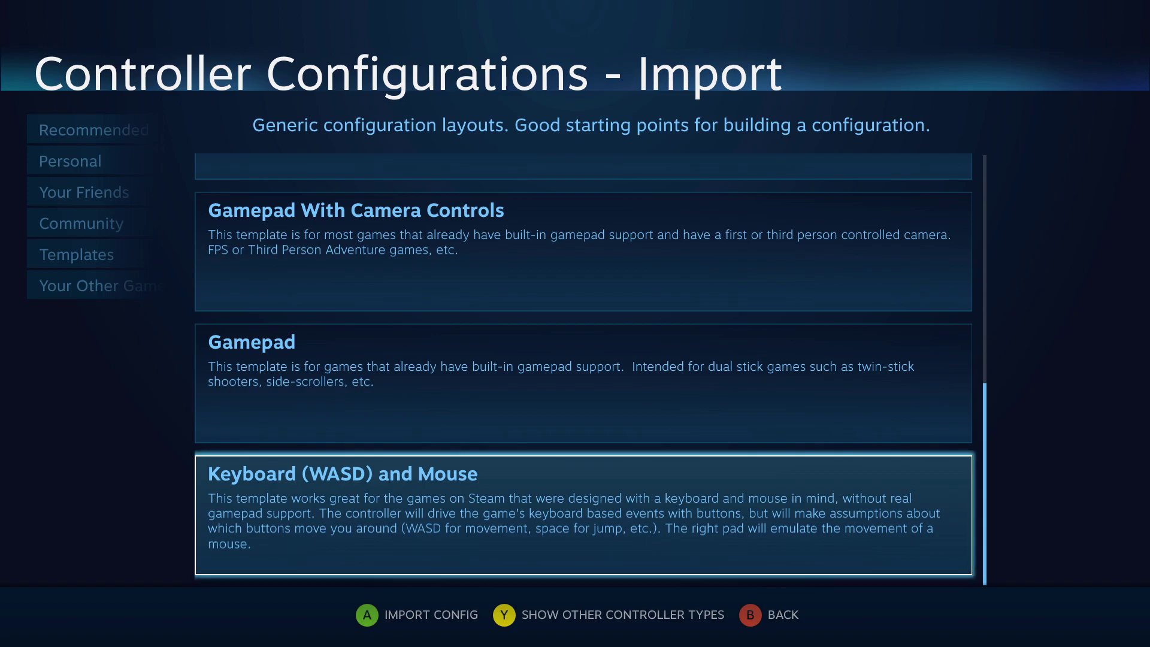
key(Up)
key(Down)
key(Return)
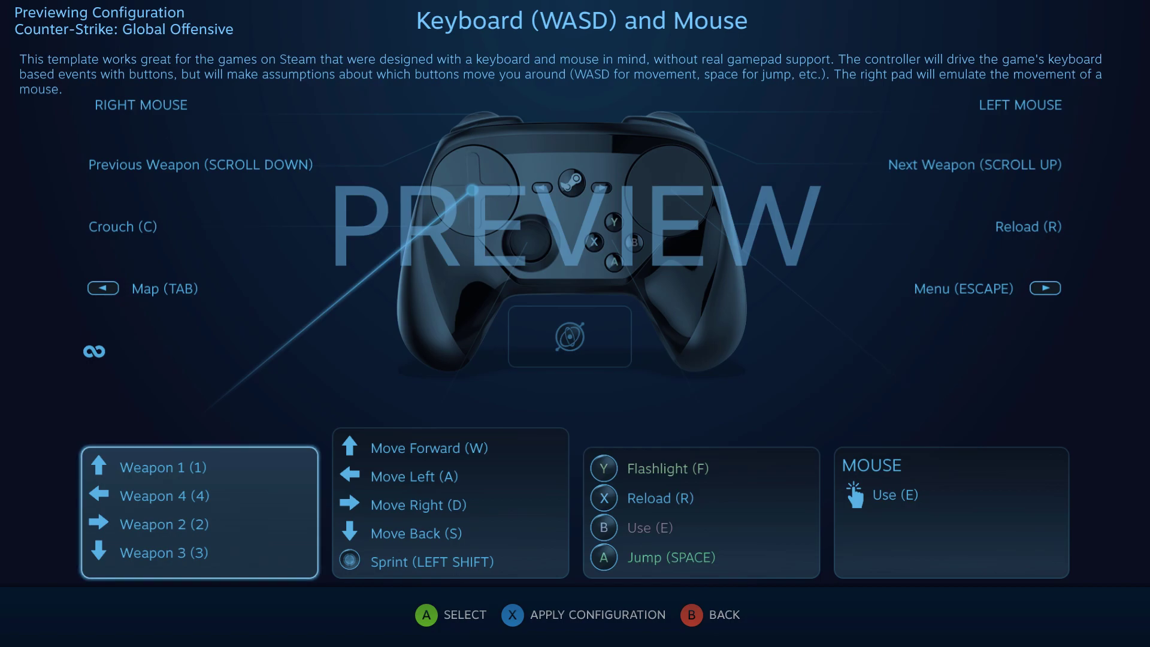
Step: Preview the Gamepad and Gamepad With Camera Controls configuration templates in turn
key(Escape)
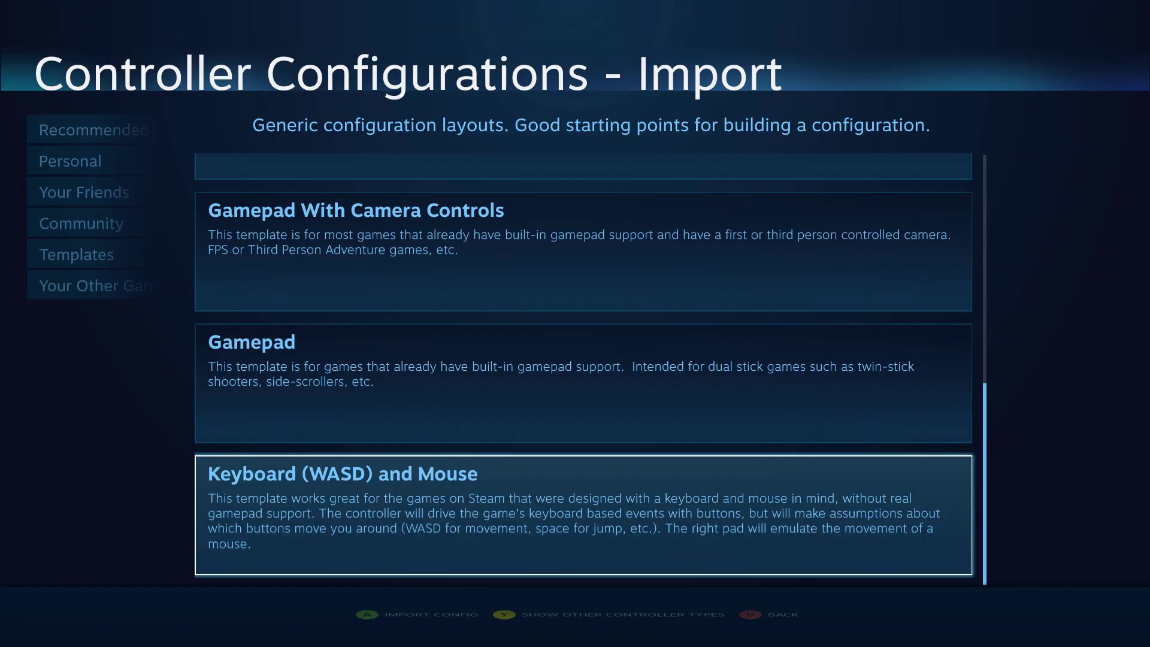
key(Up)
key(Return)
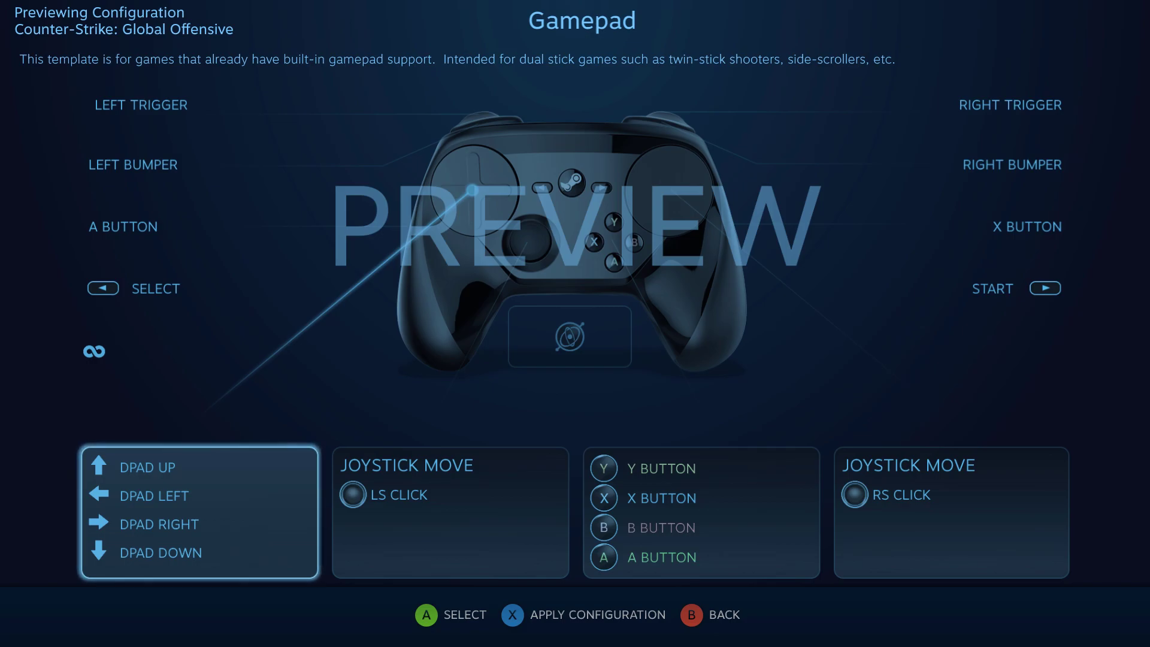
key(Escape)
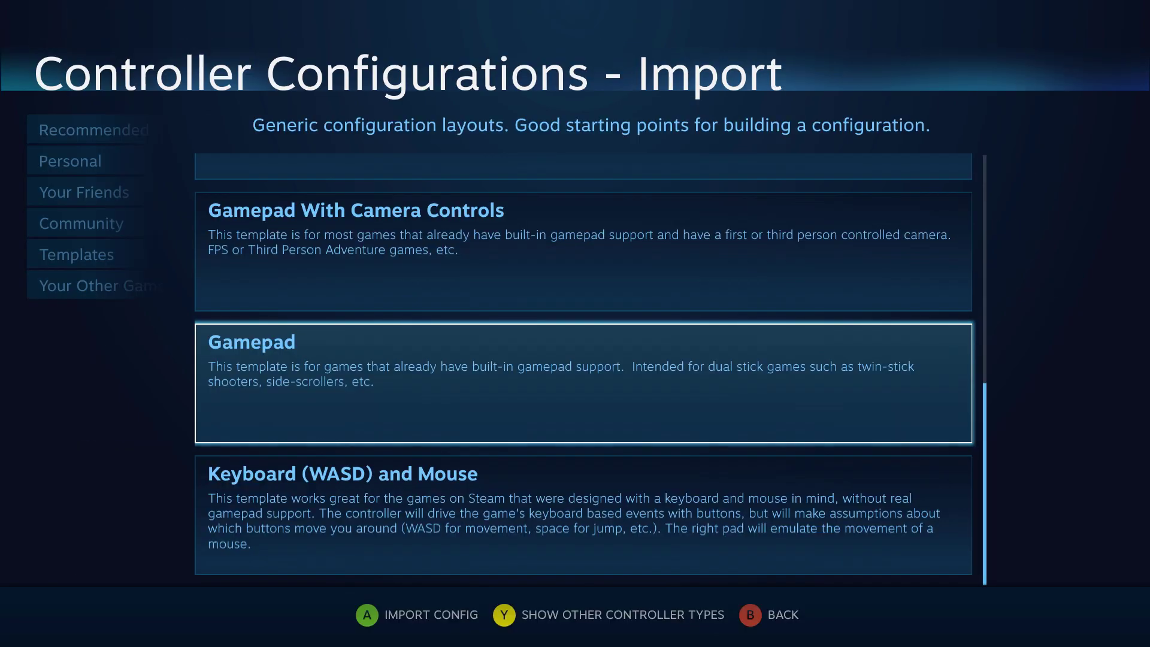
key(Up)
key(Return)
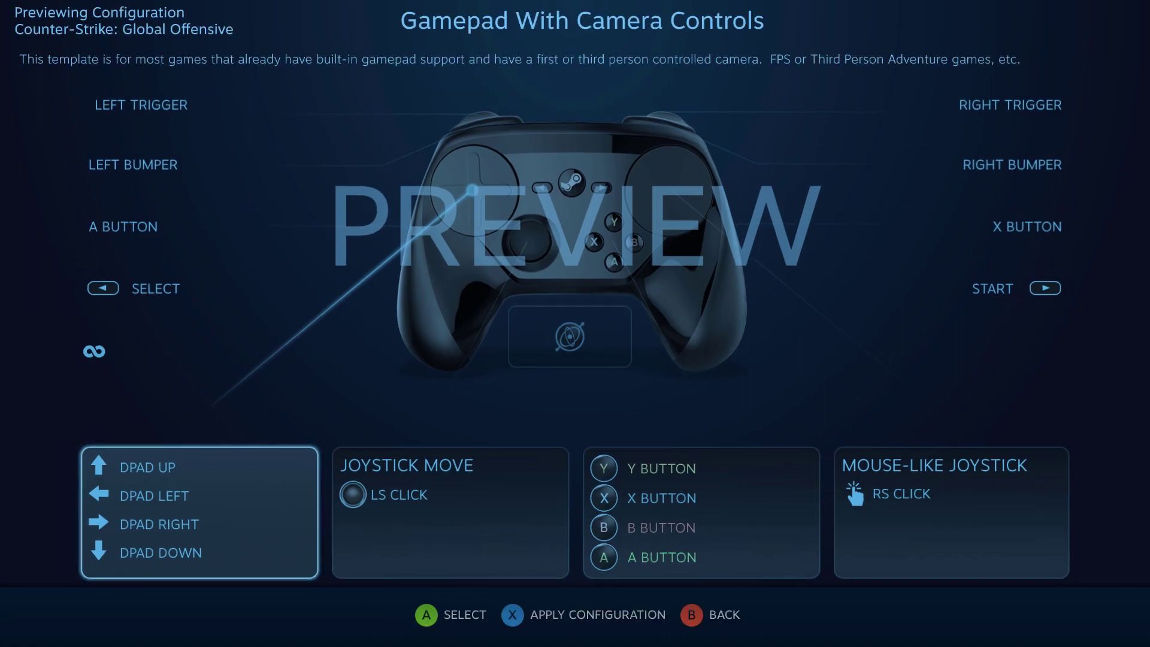
key(Escape)
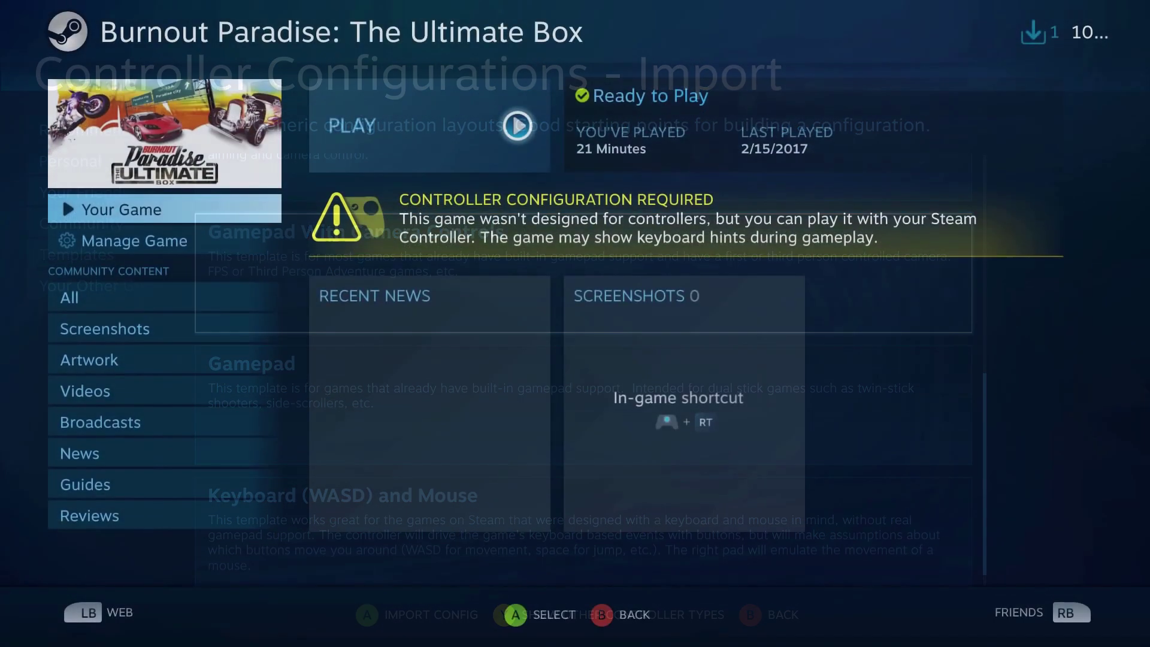
Step: Browse the importable controller configurations for Burnout Paradise: The Ultimate Box, starting from its game management options
key(Down)
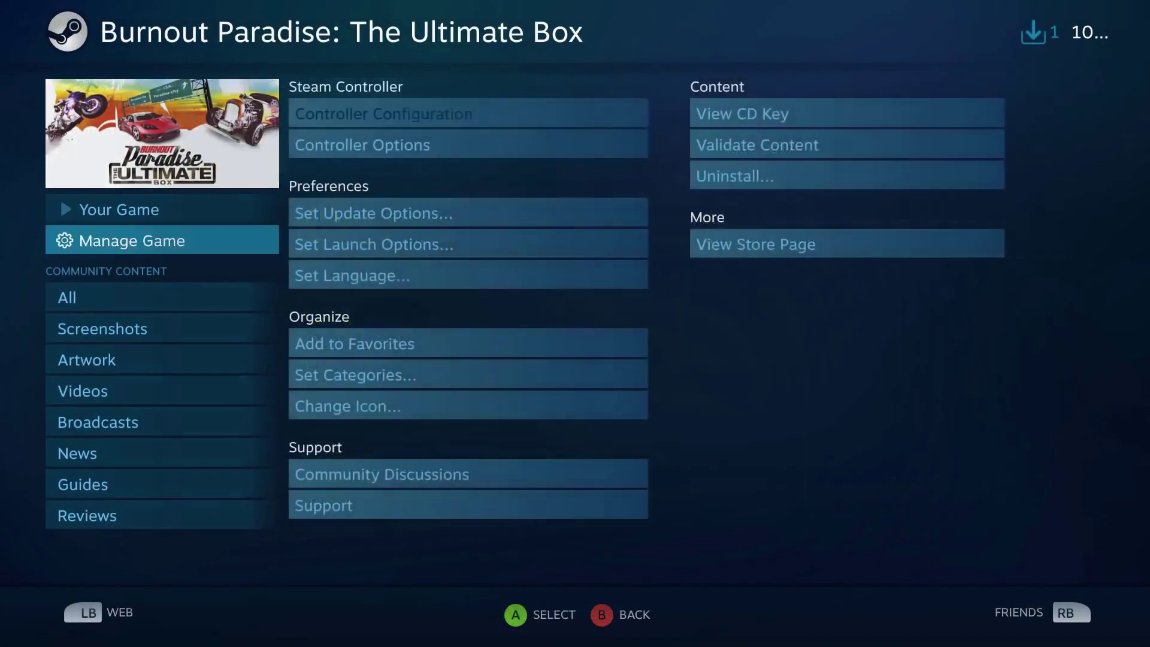
key(Right)
key(Return)
key(x)
key(Down)
key(Down)
key(Up)
key(Up)
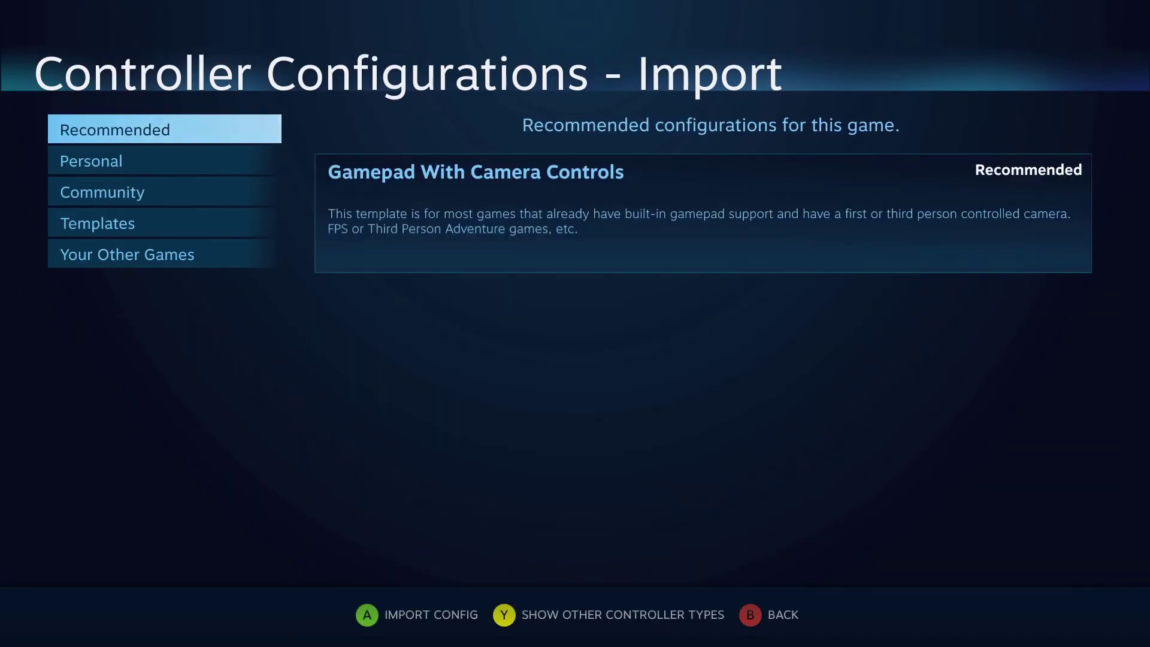
Step: Look through the Community and Personal configurations for Burnout Paradise
key(Down)
key(Down)
key(Down)
key(Up)
key(Right)
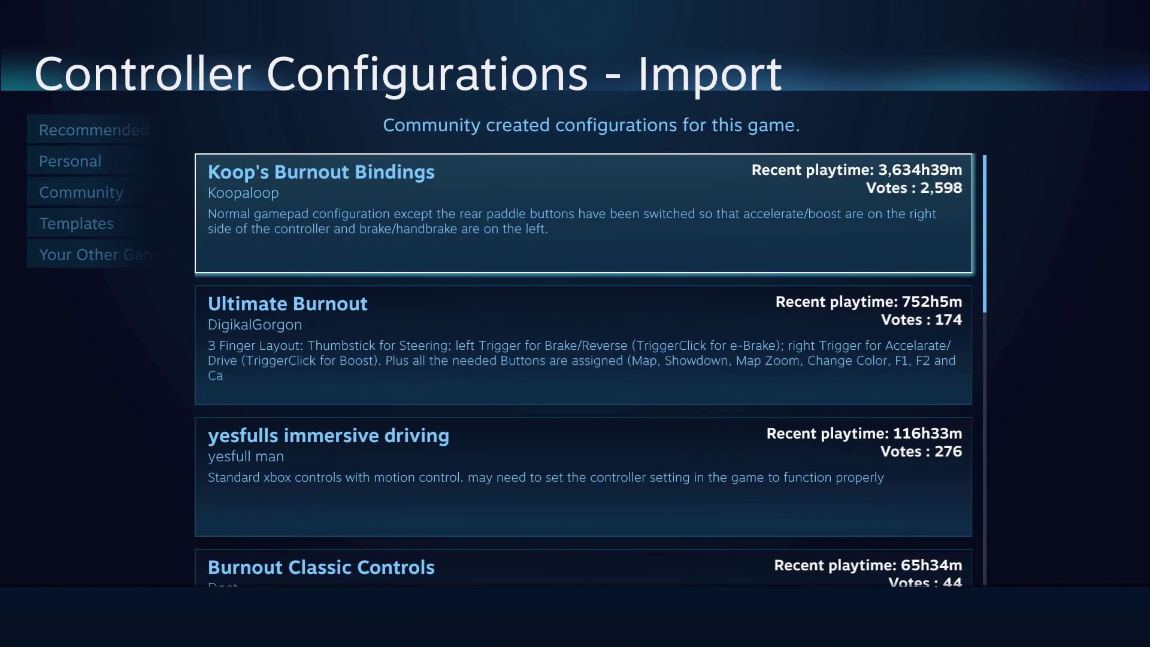
key(Down)
key(Down)
key(Up)
key(Left)
key(Up)
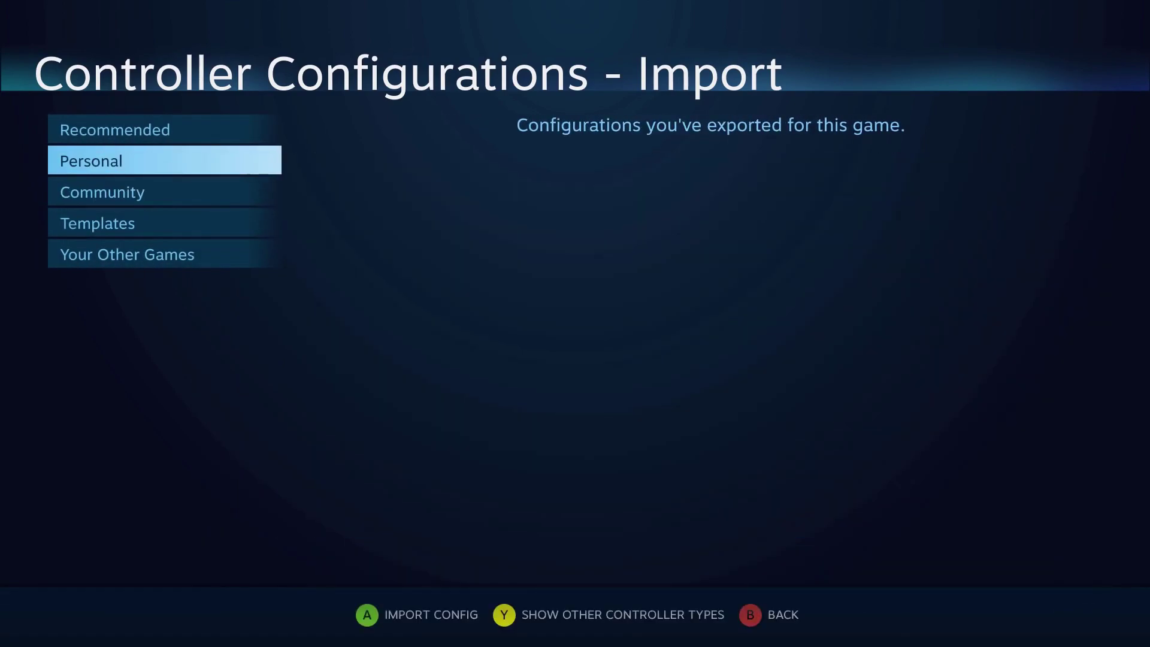
Step: Look through the Templates category for Burnout Paradise and return to its game management options
key(Down)
key(Down)
key(Right)
key(Return)
key(Up)
key(Right)
key(Left)
key(Escape)
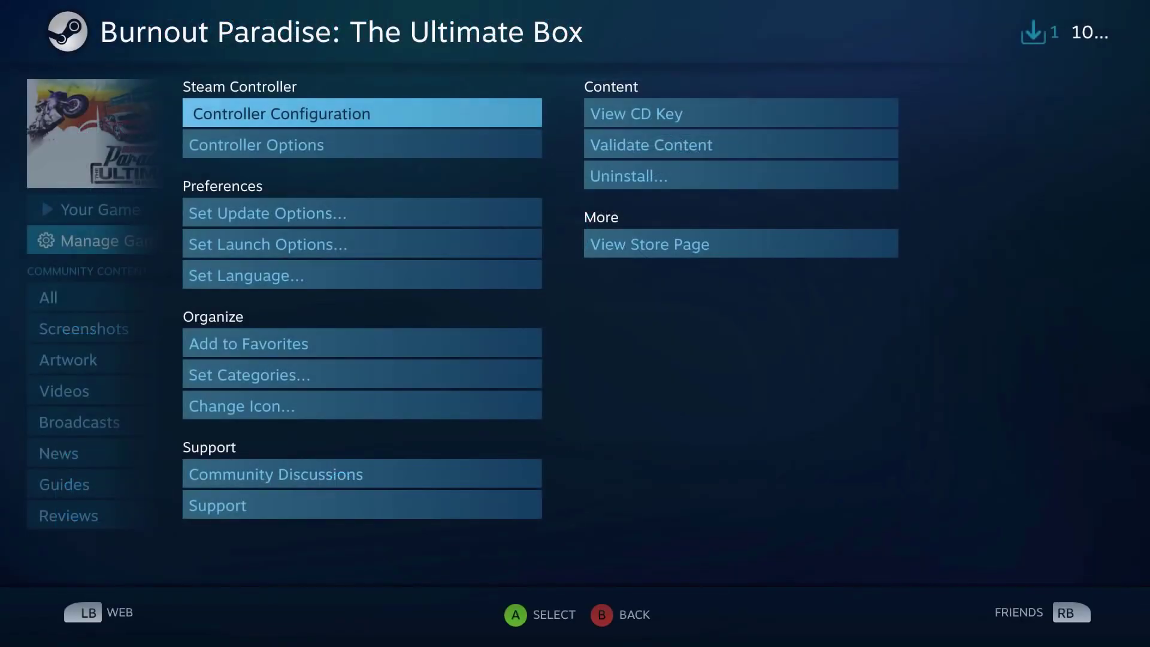
Step: Leave Burnout Paradise's management options and the game library to return to the home screen
key(Left)
key(Escape)
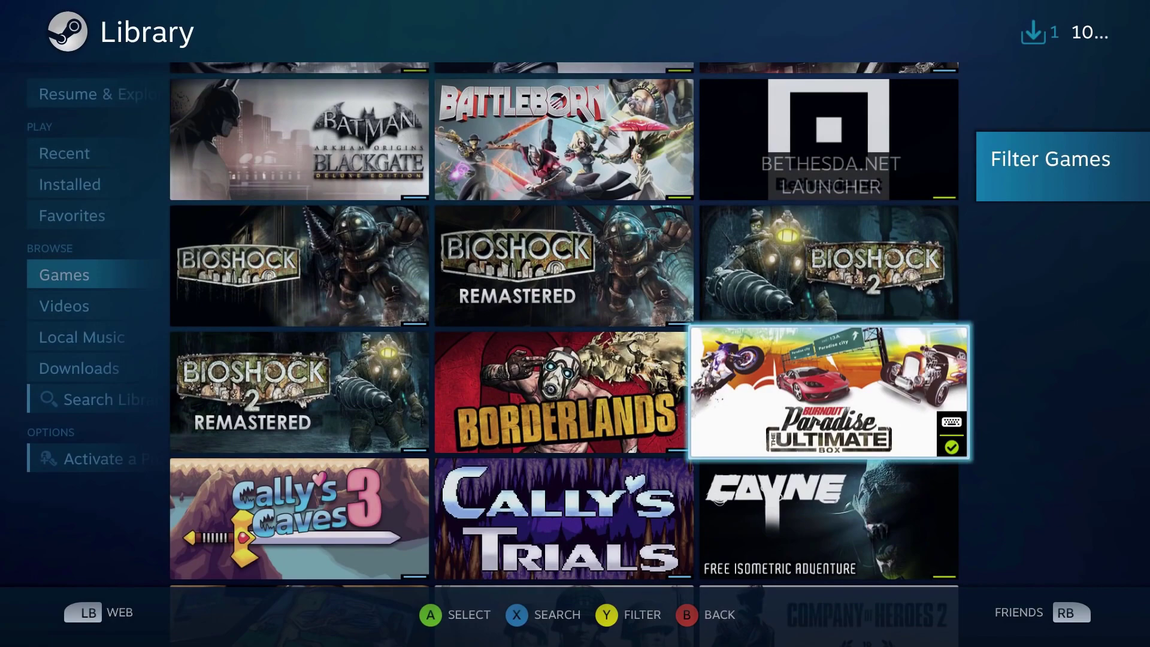
key(Escape)
key(Escape)
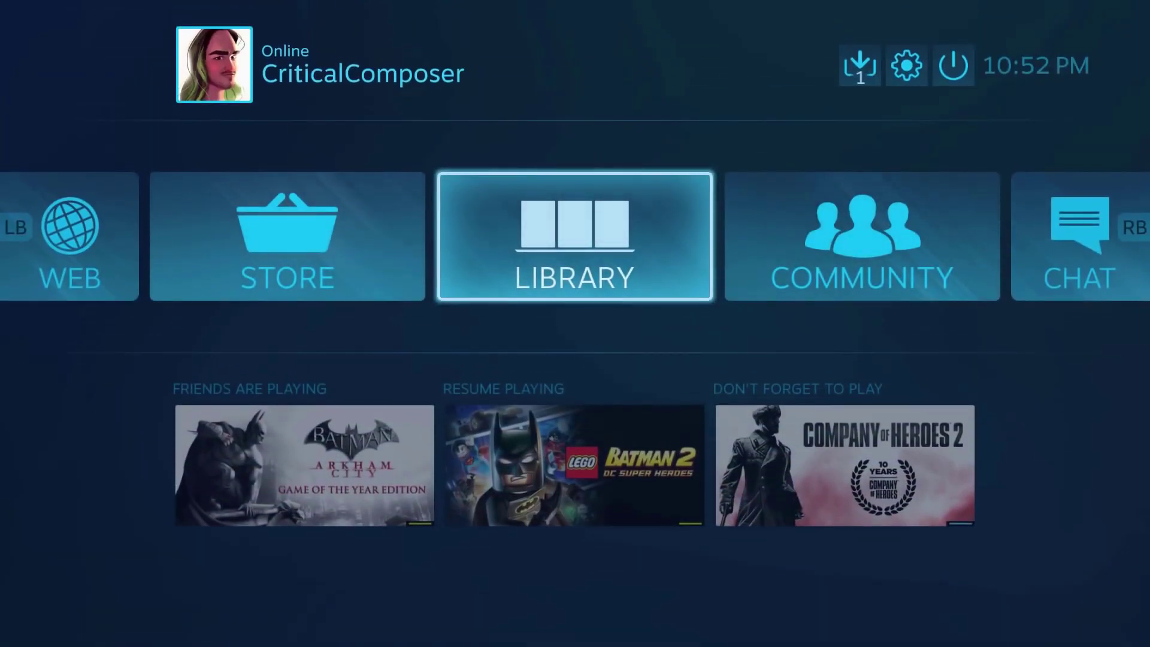
key(Up)
key(Down)
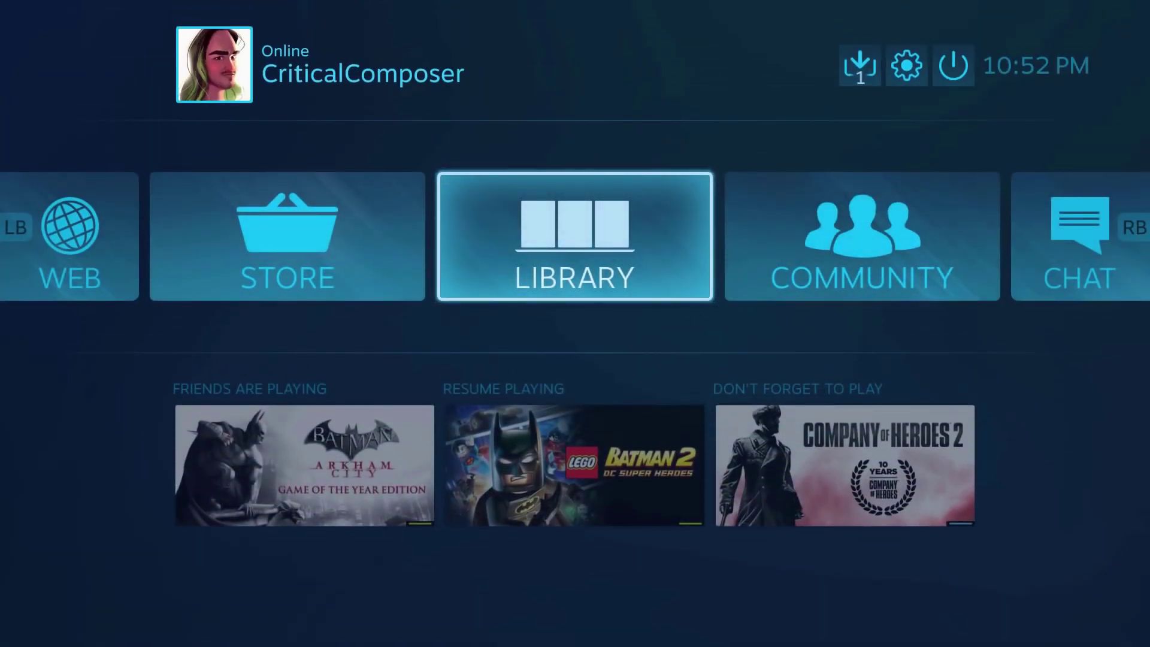
key(Up)
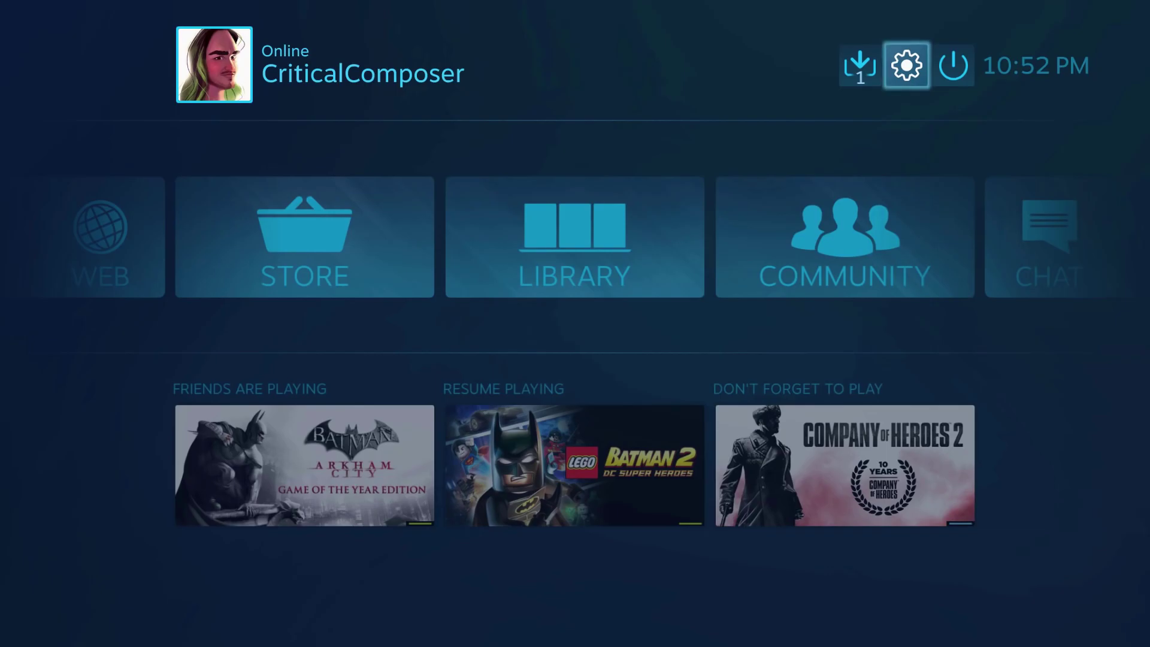
Step: Open the controller configuration of Counter-Strike: Global Offensive from the recent games in the library
key(Down)
key(Return)
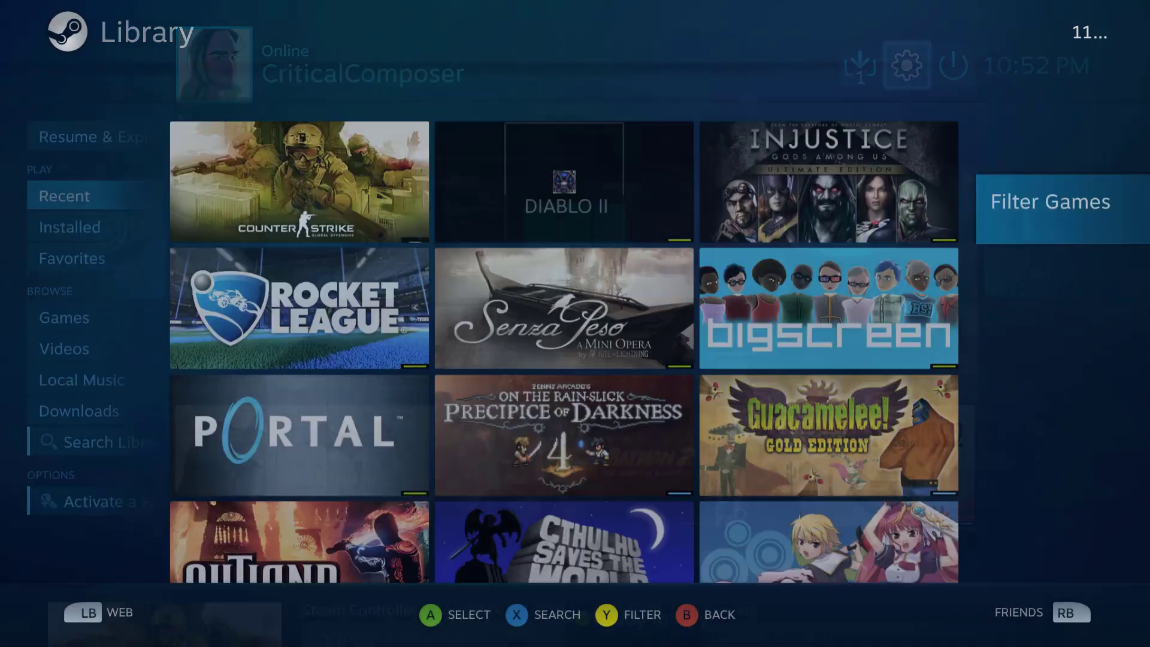
key(Return)
key(Down)
key(Right)
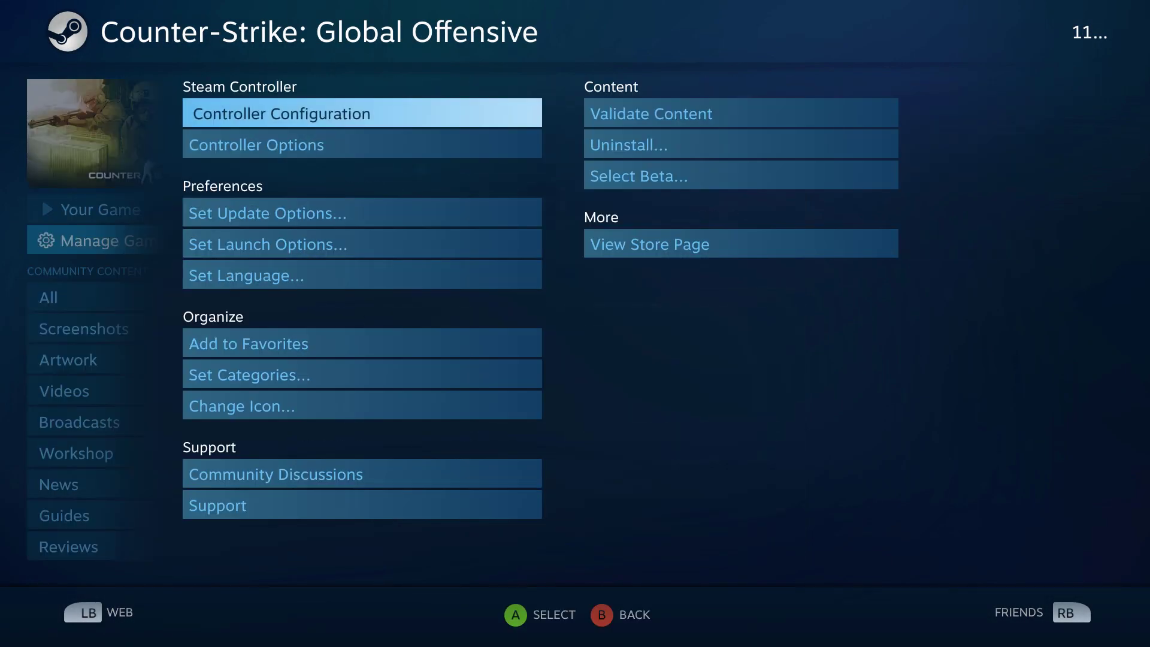
key(Left)
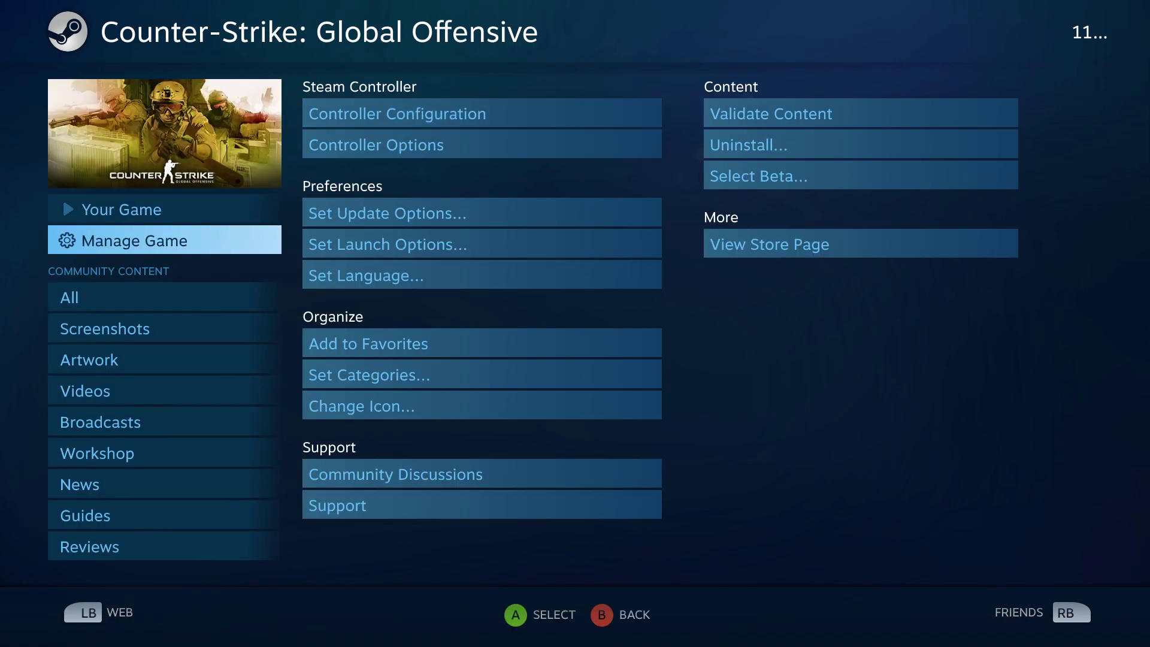
key(Right)
key(Return)
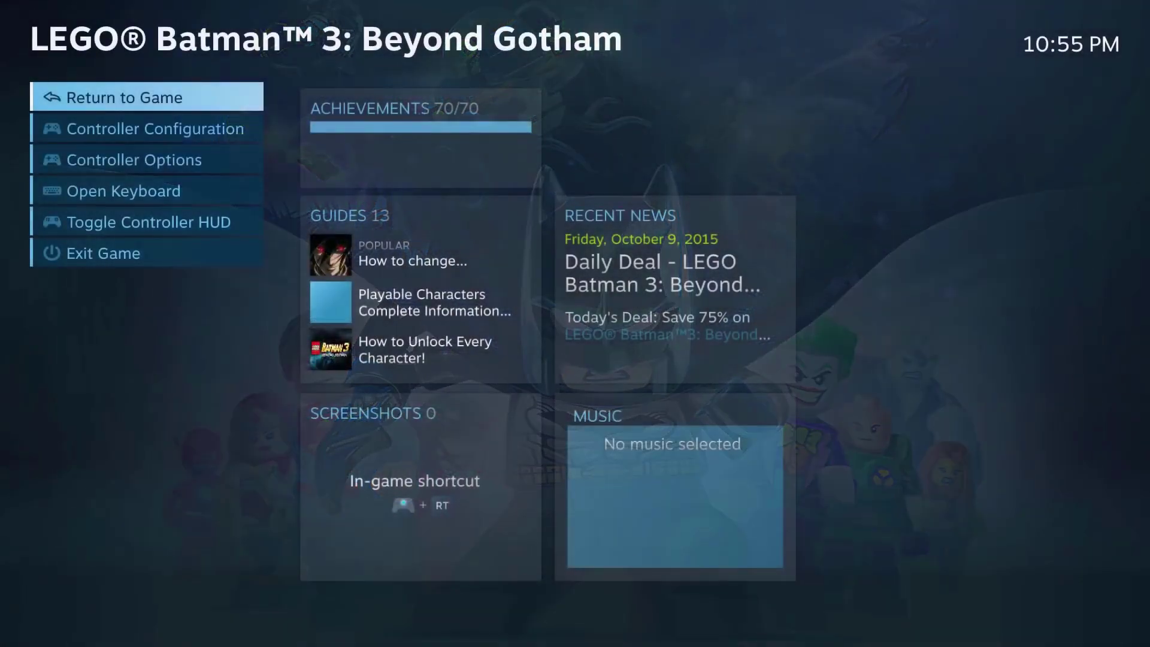
Step: Open the controller configuration from the LEGO Batman 3: Beyond Gotham overlay and look over its button, trigger, pad and joystick bindings
key(Down)
key(Return)
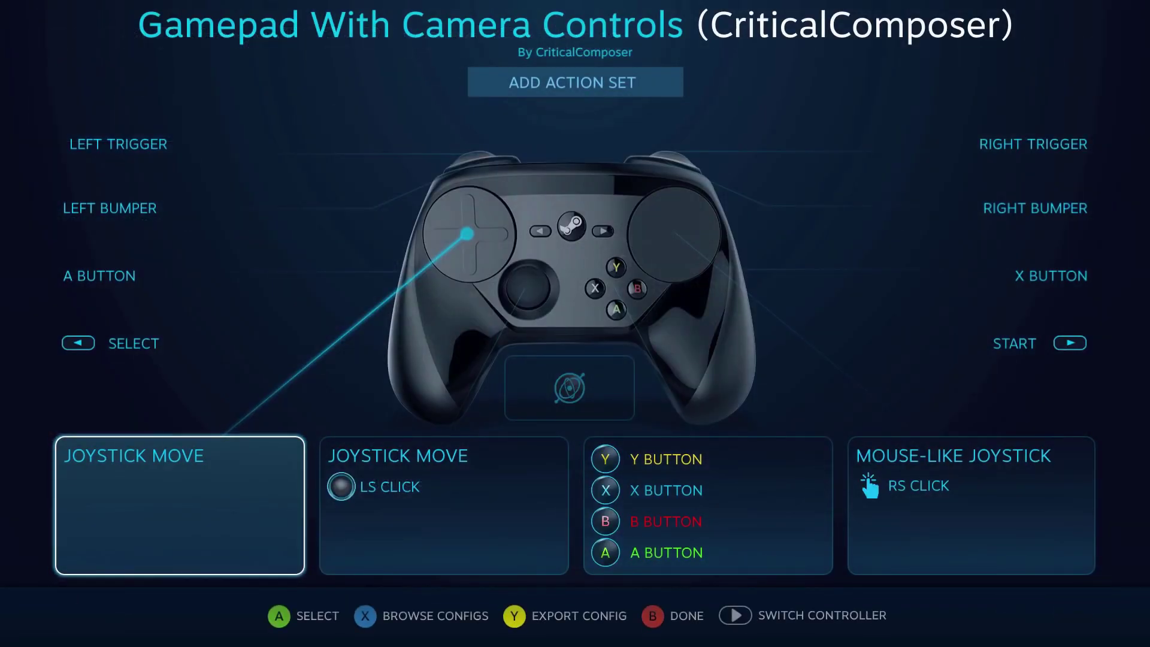
key(Right)
key(Right)
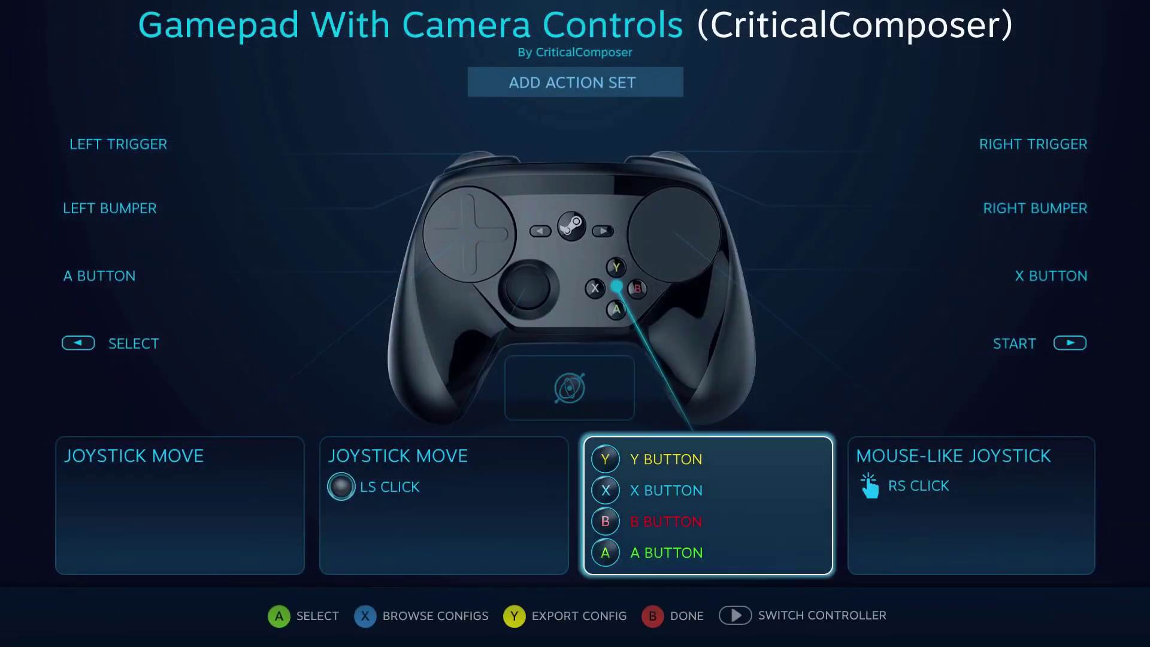
key(Right)
key(Up)
key(Up)
key(Left)
key(Down)
key(Down)
key(Down)
key(Right)
key(Right)
key(Right)
key(Left)
key(Left)
key(Left)
key(Up)
key(Up)
key(Up)
key(Up)
key(Right)
key(Down)
key(Down)
key(Down)
key(Down)
key(Left)
key(Left)
key(Left)
key(Up)
key(Up)
key(Up)
key(Right)
Step: Switch to the desktop Steam client and show the In-Game page of its settings
key(shift+Tab)
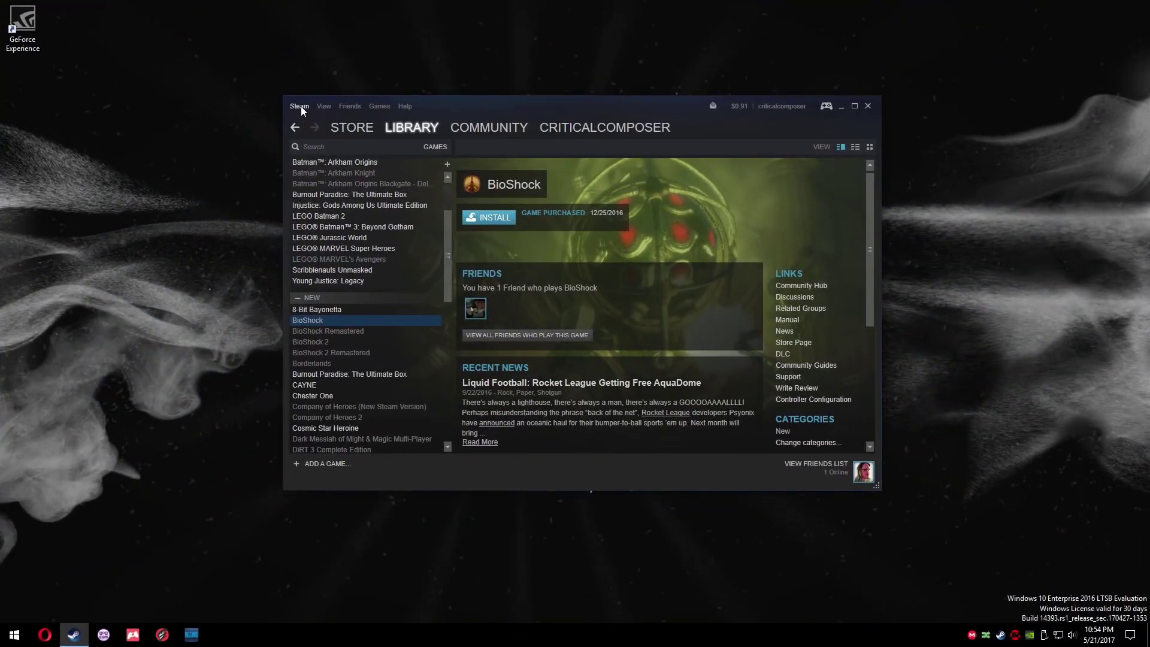
click(300, 106)
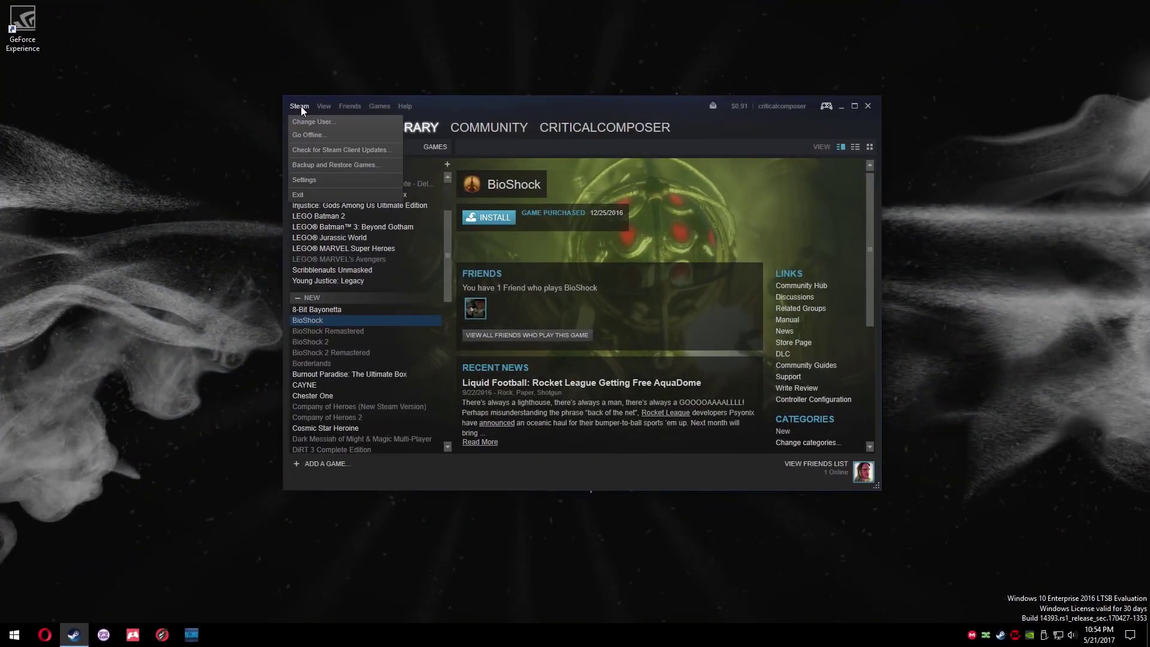
click(313, 179)
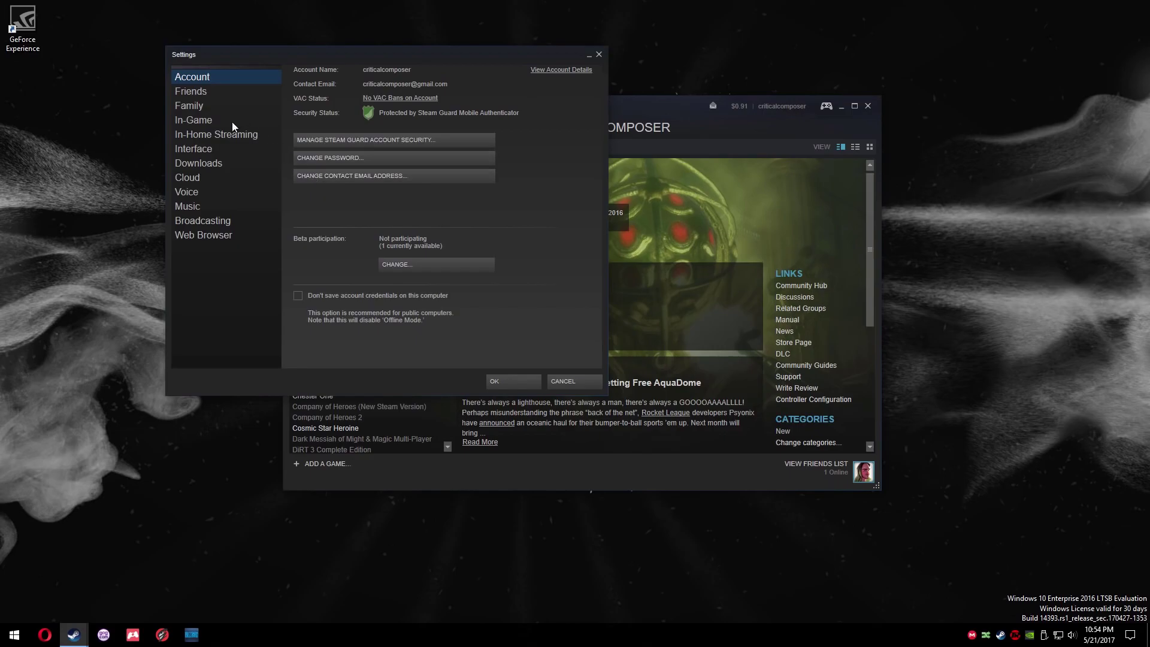
click(232, 121)
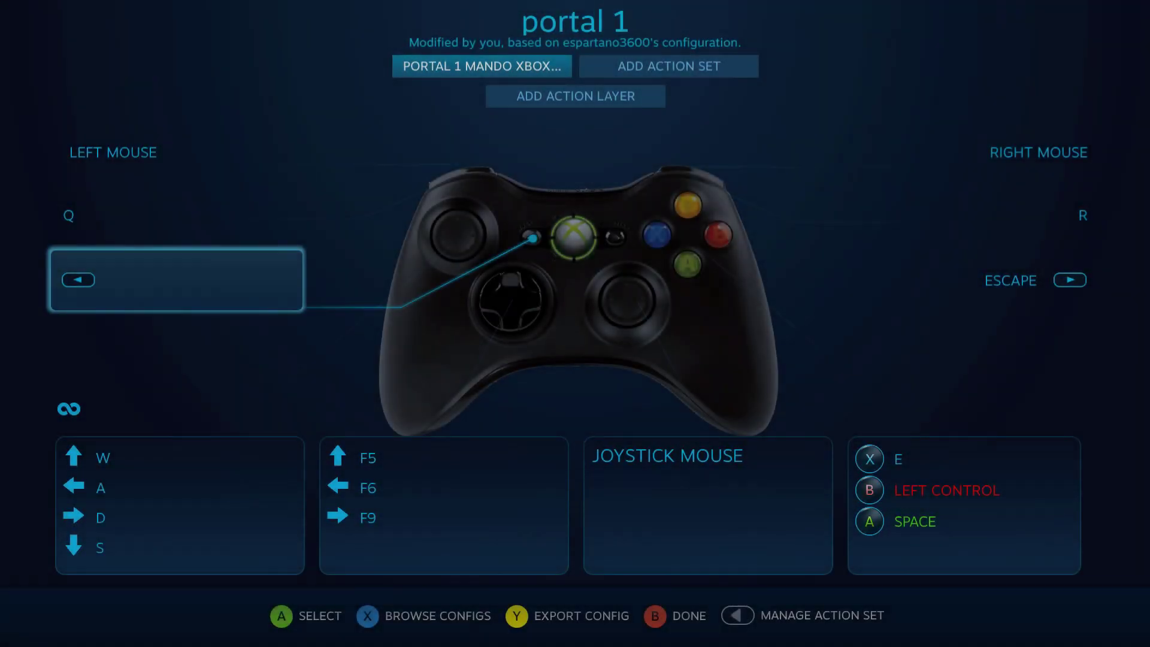
Step: Look over the bindings of the portal 1 configuration, briefly opening the one for the Start button
key(Up)
key(Right)
key(Down)
key(Down)
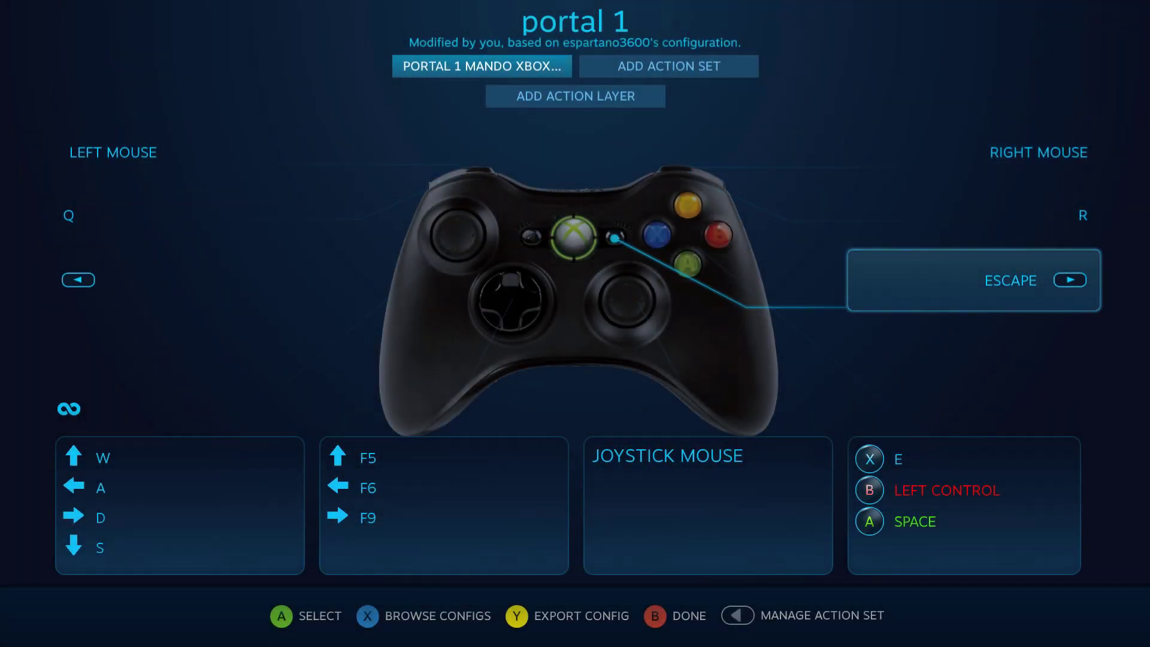
key(Return)
key(Escape)
key(Up)
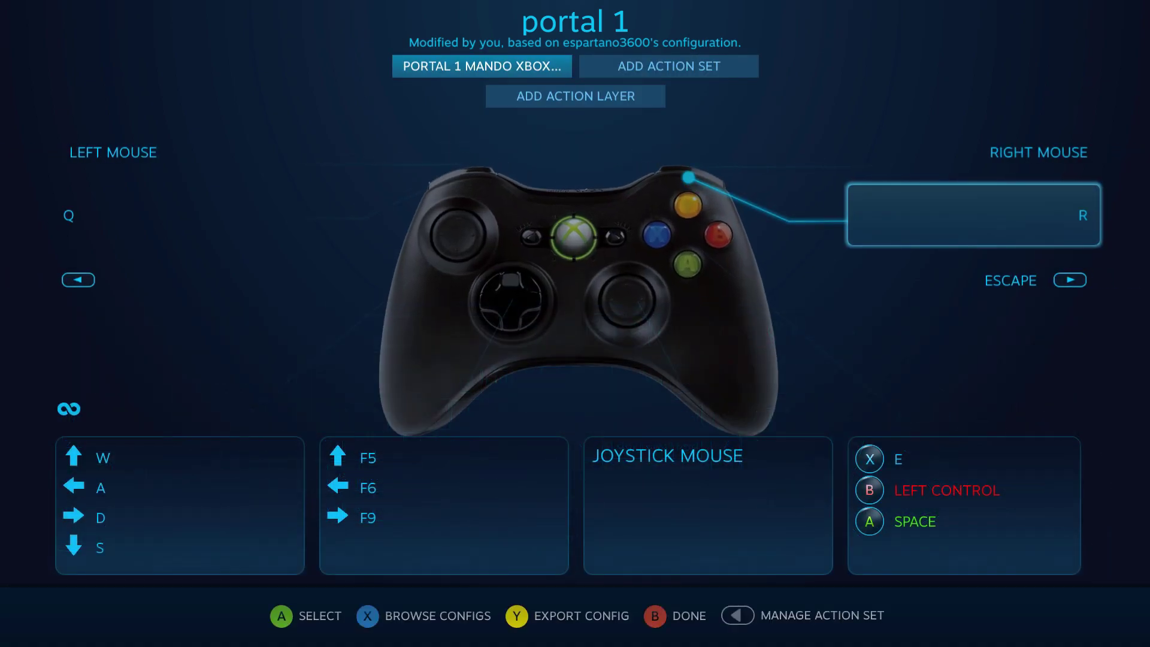
Step: Show the activators for the right bumper's R binding and look through the Regular Press activator settings
key(Return)
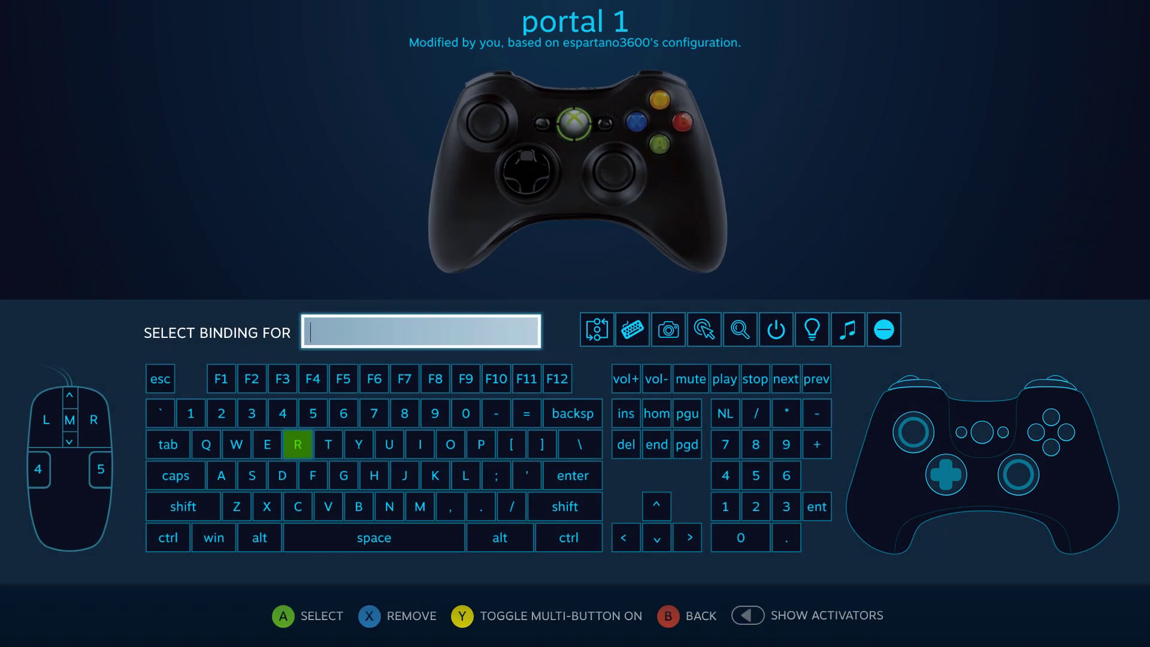
click(775, 617)
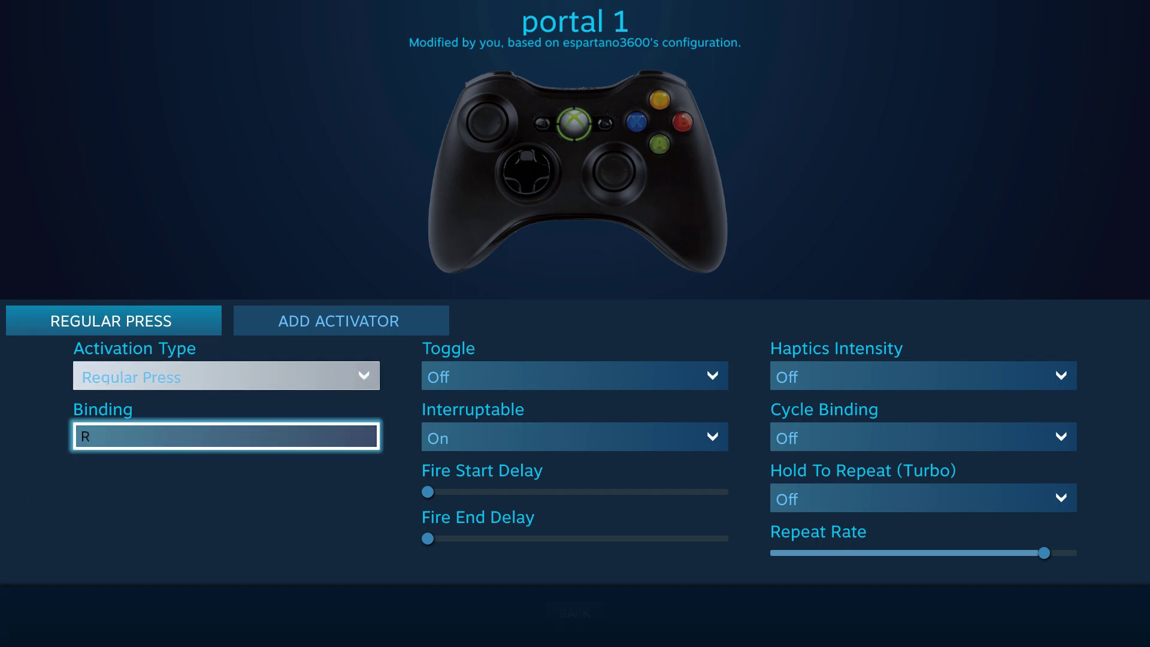
key(Right)
key(Right)
key(Down)
key(Up)
key(Left)
key(Down)
key(Up)
key(Left)
key(Return)
key(Down)
key(Down)
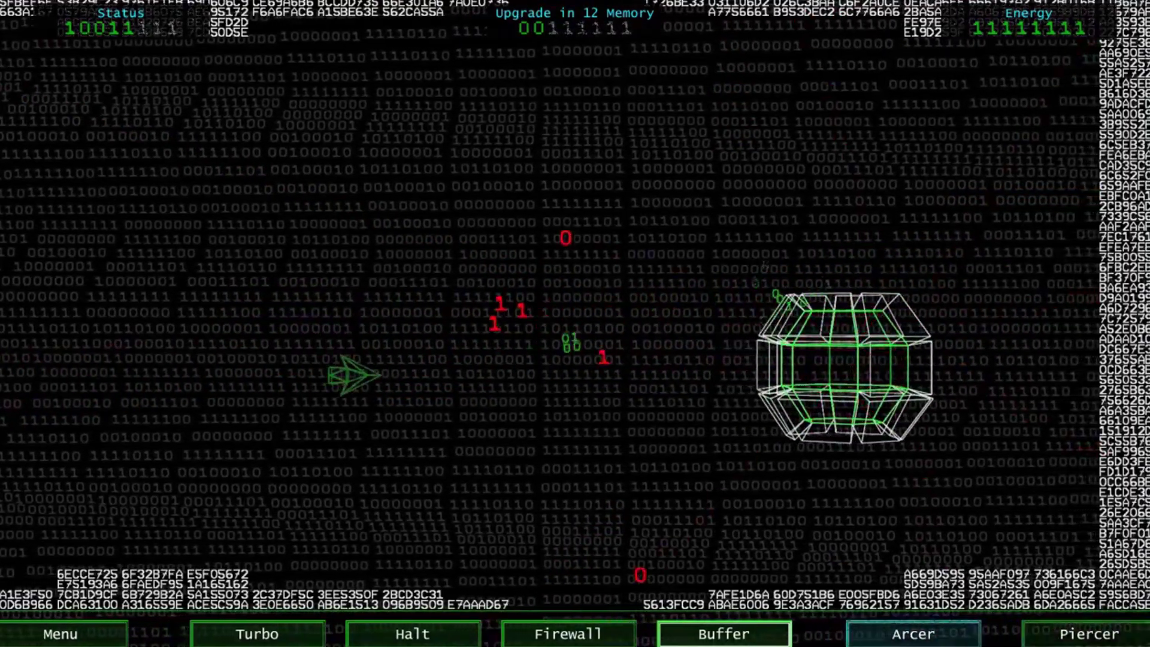
key(w)
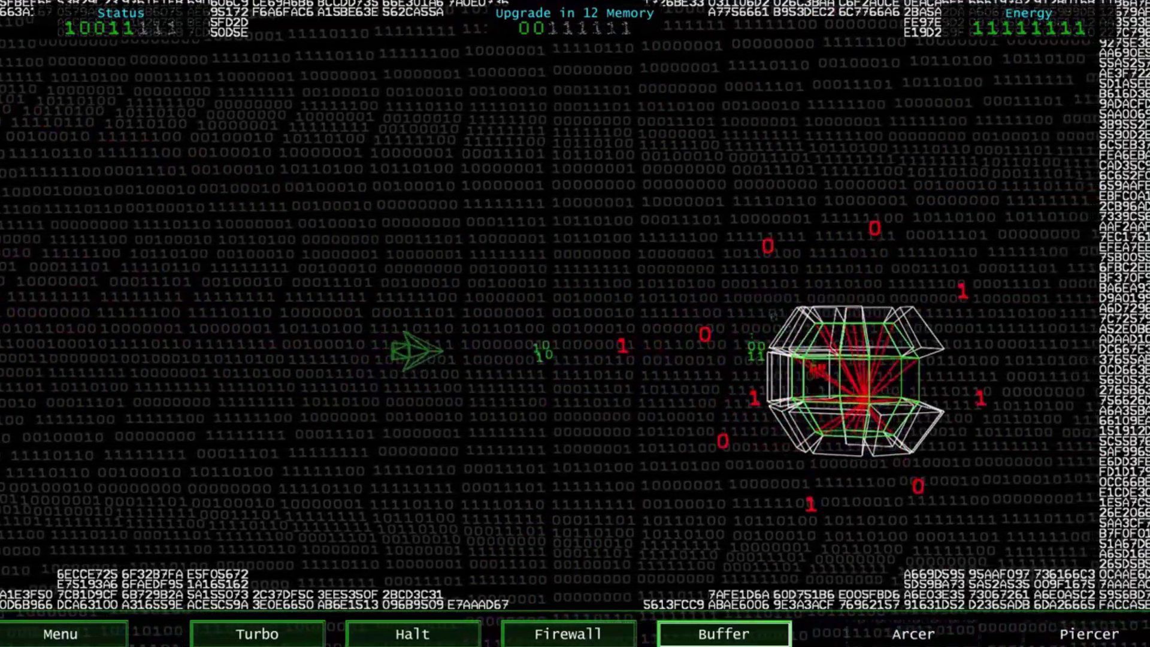
key(w)
key(s)
key(d)
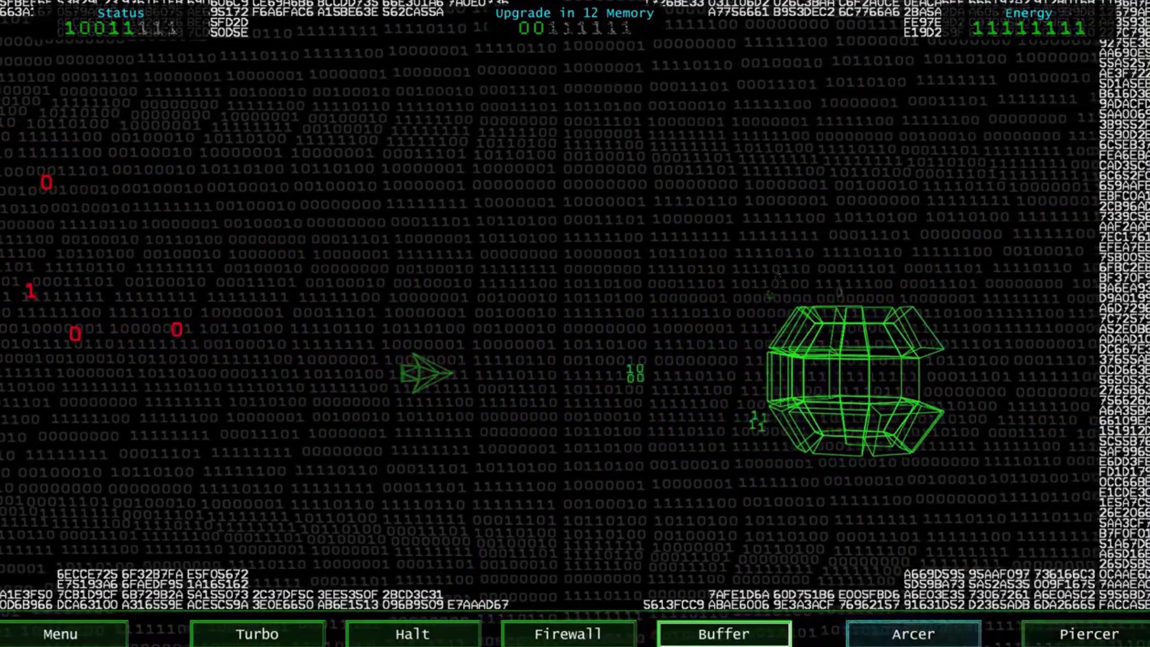
key(w)
key(w)
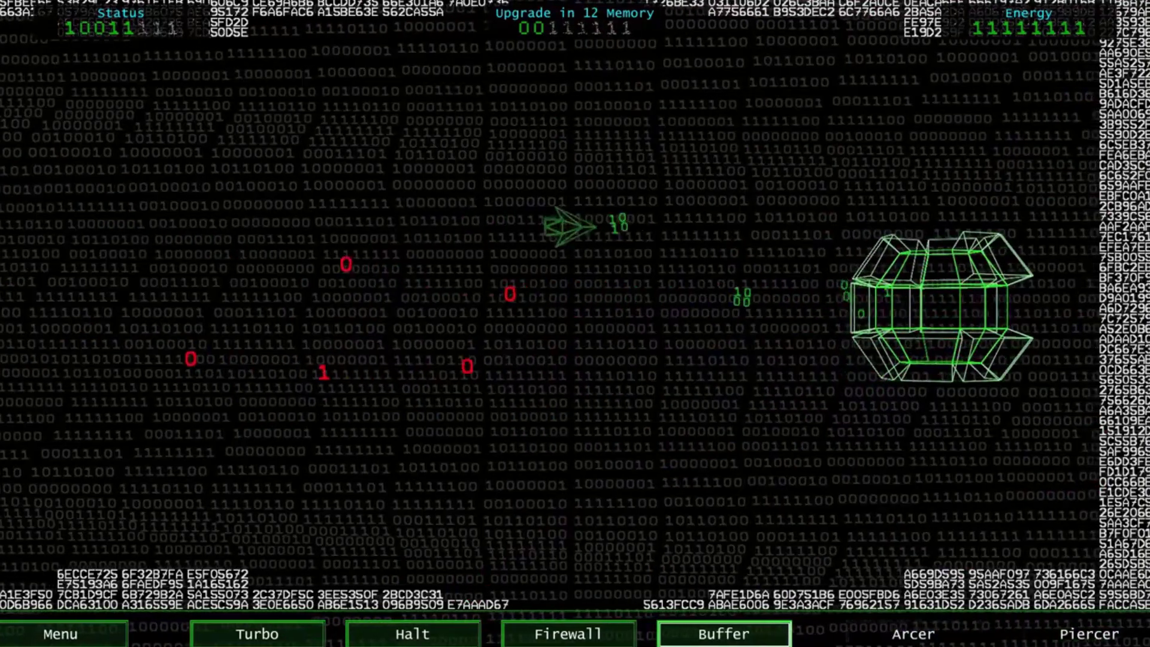